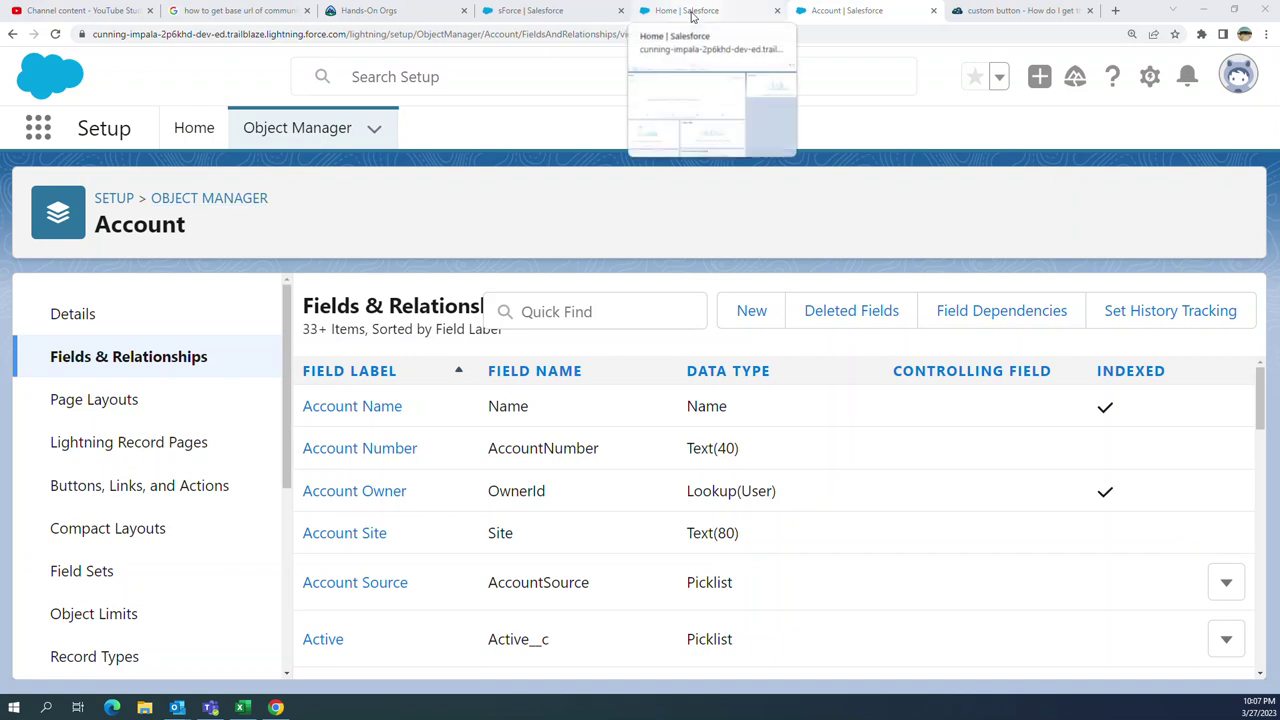
Step: Highlight the org's base URL in the Home page's web address, and return to the Account fields page
{"action": "left_click", "coordinate": [690, 12]}
{"action": "left_click_drag", "start_coordinate": [348, 33], "coordinate": [92, 33]}
{"action": "left_click", "coordinate": [827, 10]}
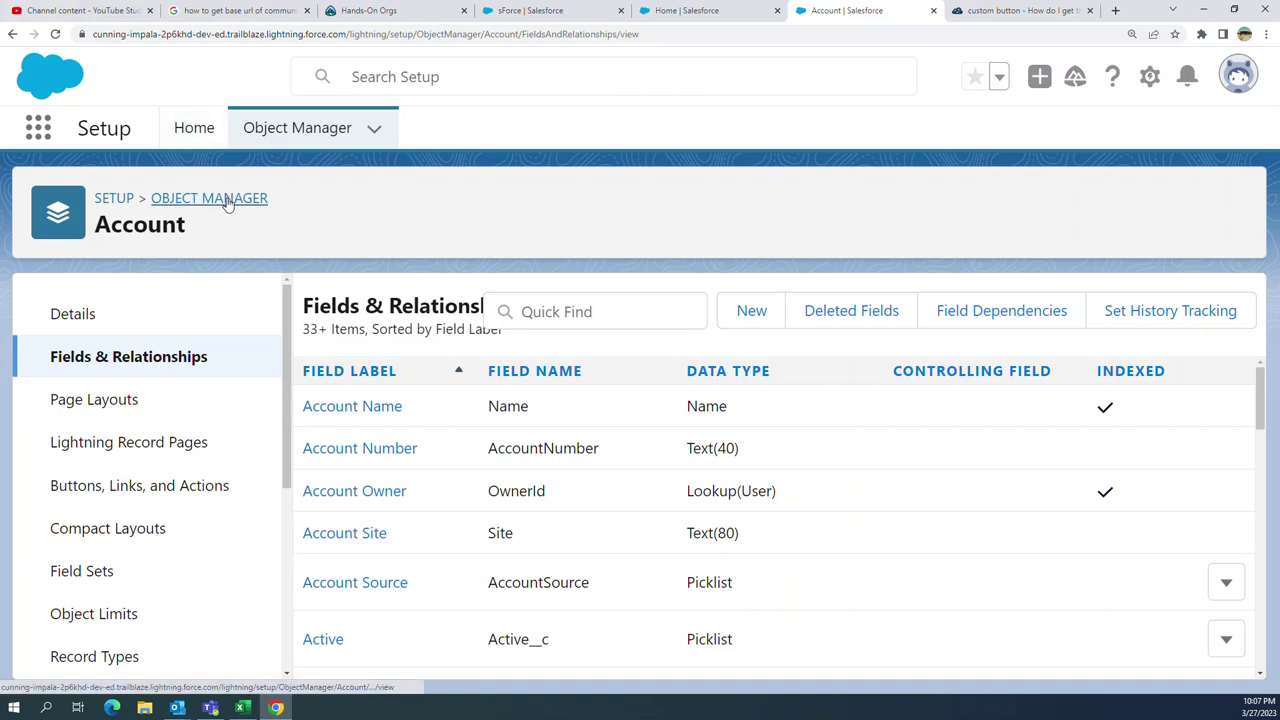
Step: Start a new custom field on the Account object with the Formula data type
{"action": "left_click", "coordinate": [752, 322]}
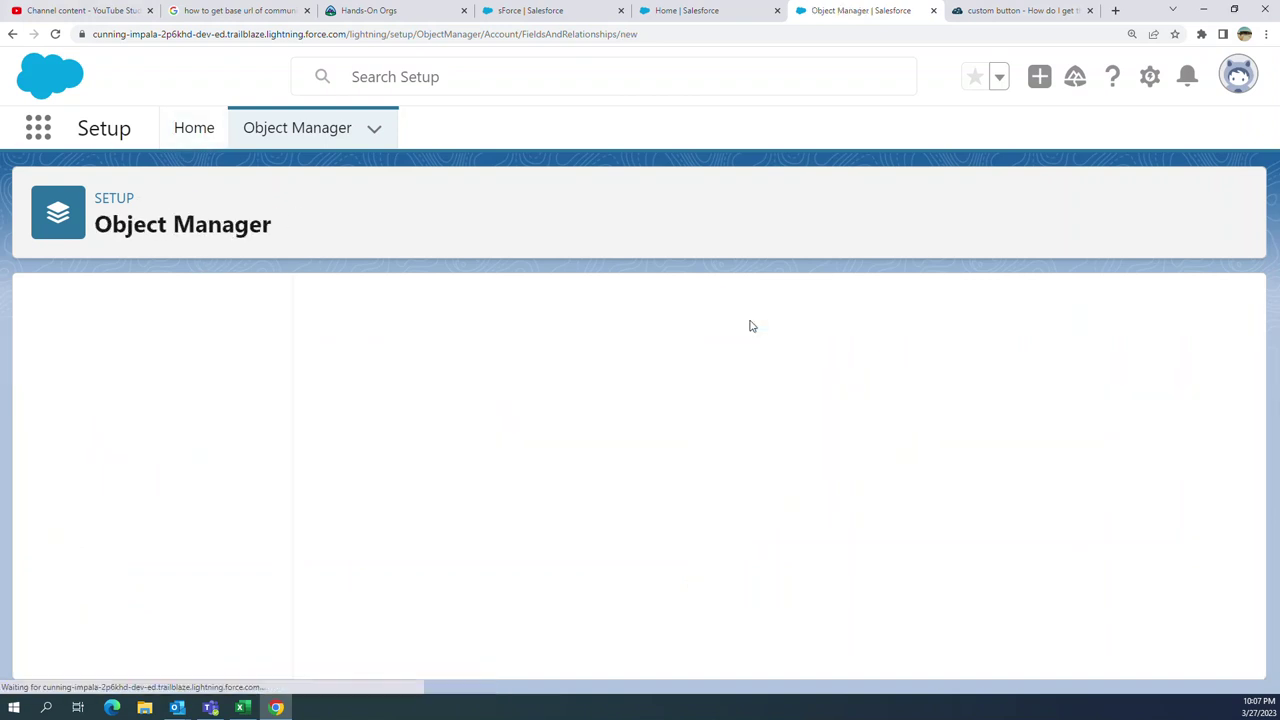
{"action": "scroll", "coordinate": [568, 500], "scroll_direction": "down", "scroll_amount": 2}
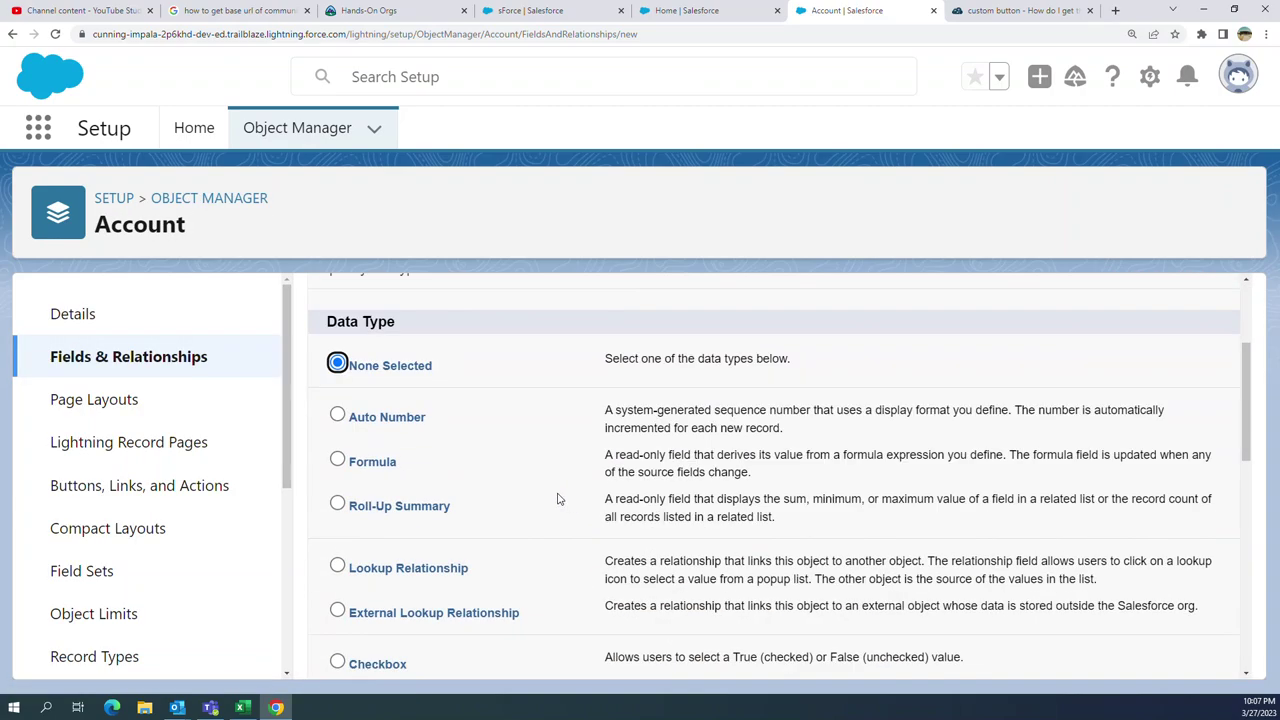
{"action": "left_click", "coordinate": [338, 461]}
{"action": "scroll", "coordinate": [808, 440], "scroll_direction": "down", "scroll_amount": 5}
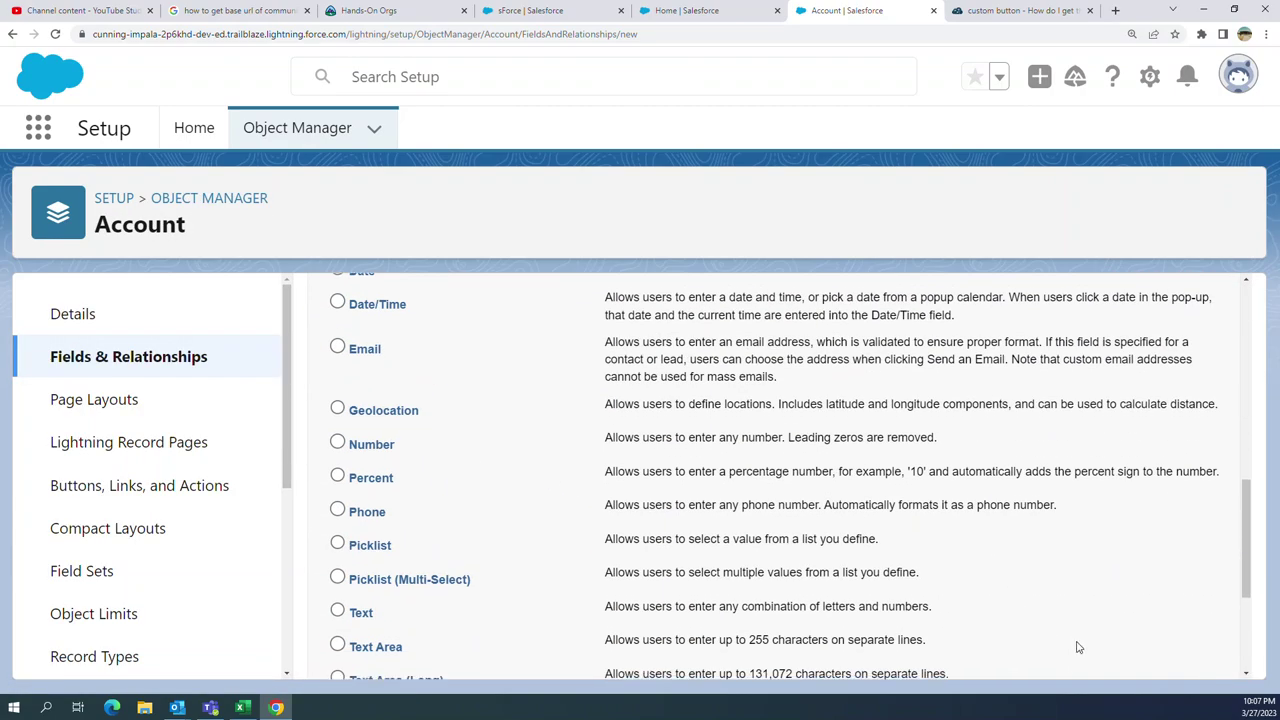
{"action": "scroll", "coordinate": [1075, 645], "scroll_direction": "down", "scroll_amount": 3}
{"action": "left_click", "coordinate": [1157, 652]}
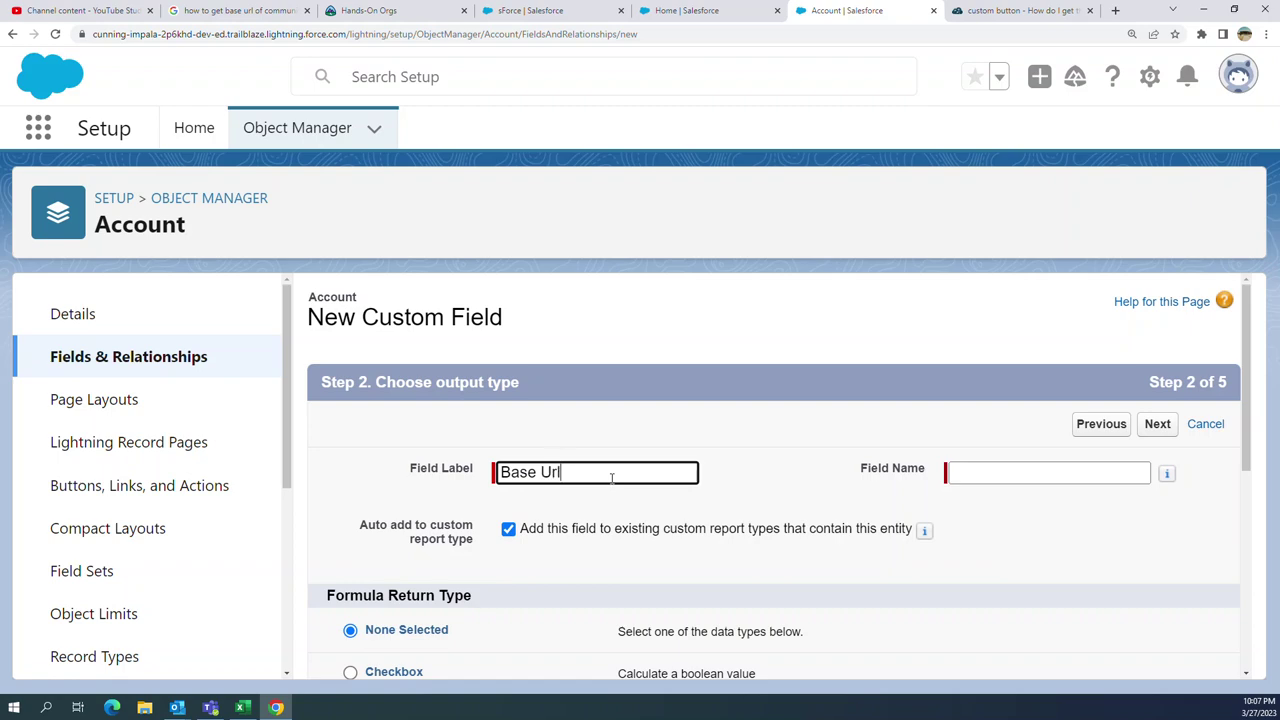
Step: Label the new field Base Url, choose Text as its formula return type, and continue to the formula
{"action": "key", "text": "Tab"}
{"action": "scroll", "coordinate": [648, 360], "scroll_direction": "down", "scroll_amount": 3}
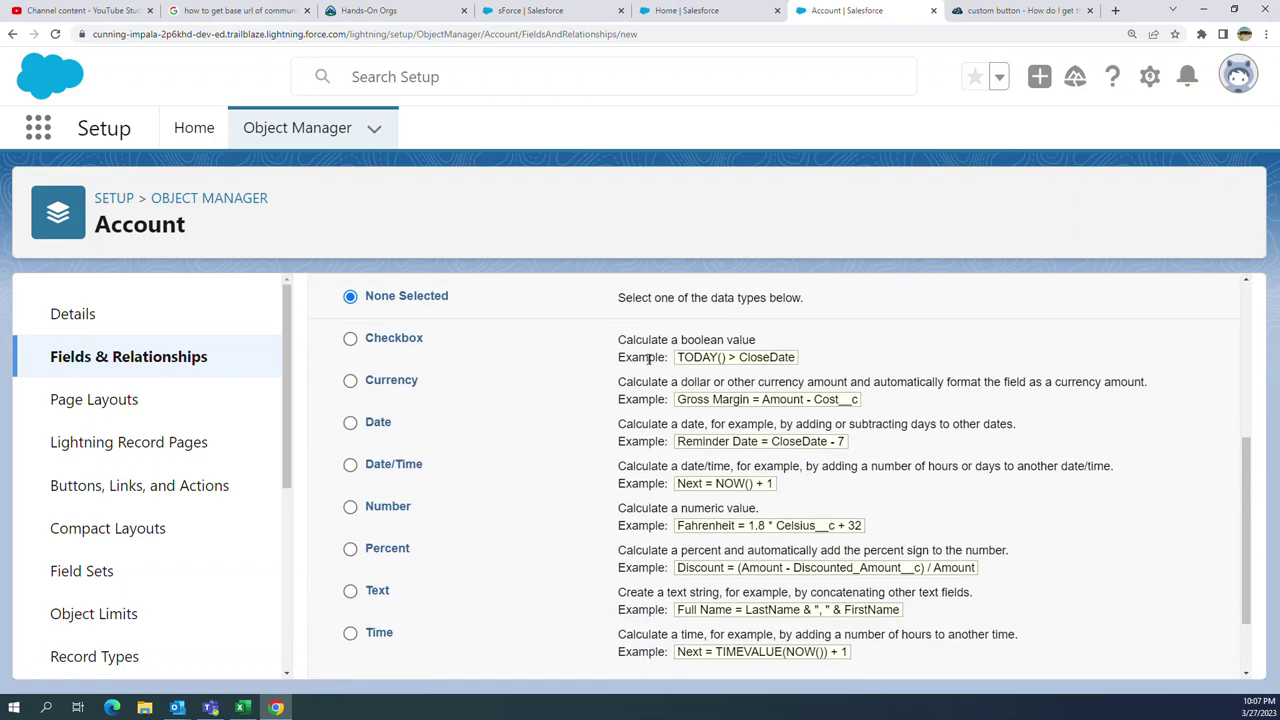
{"action": "left_click", "coordinate": [350, 592]}
{"action": "scroll", "coordinate": [1114, 463], "scroll_direction": "down", "scroll_amount": 2}
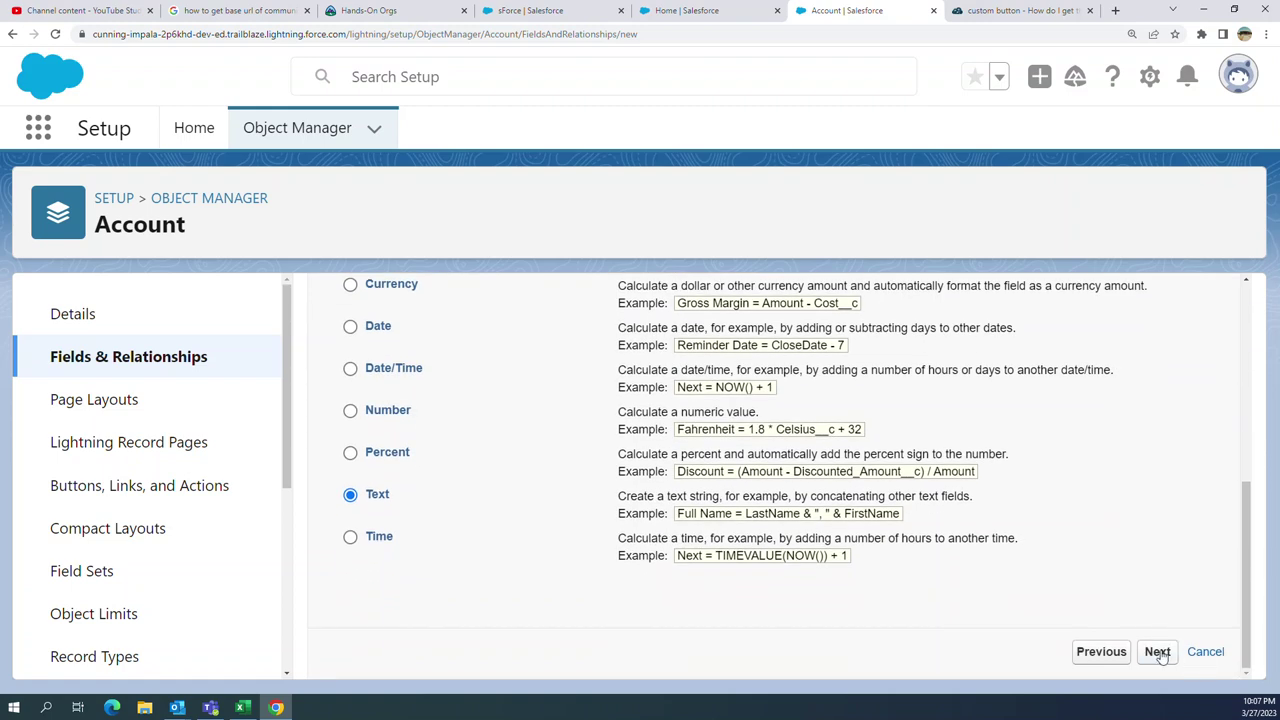
{"action": "left_click", "coordinate": [1157, 651]}
Step: Switch the Base Url formula to the advanced editor and open its field picker
{"action": "scroll", "coordinate": [777, 474], "scroll_direction": "down", "scroll_amount": 4}
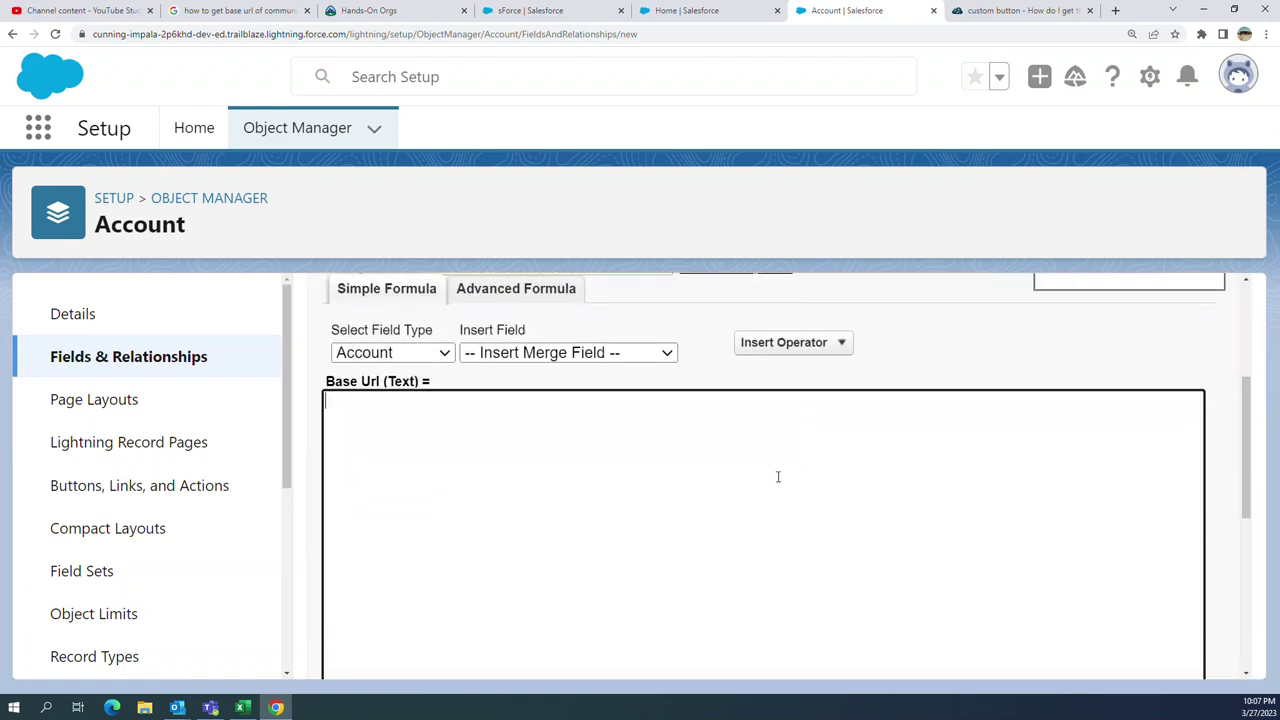
{"action": "scroll", "coordinate": [409, 436], "scroll_direction": "up", "scroll_amount": 1}
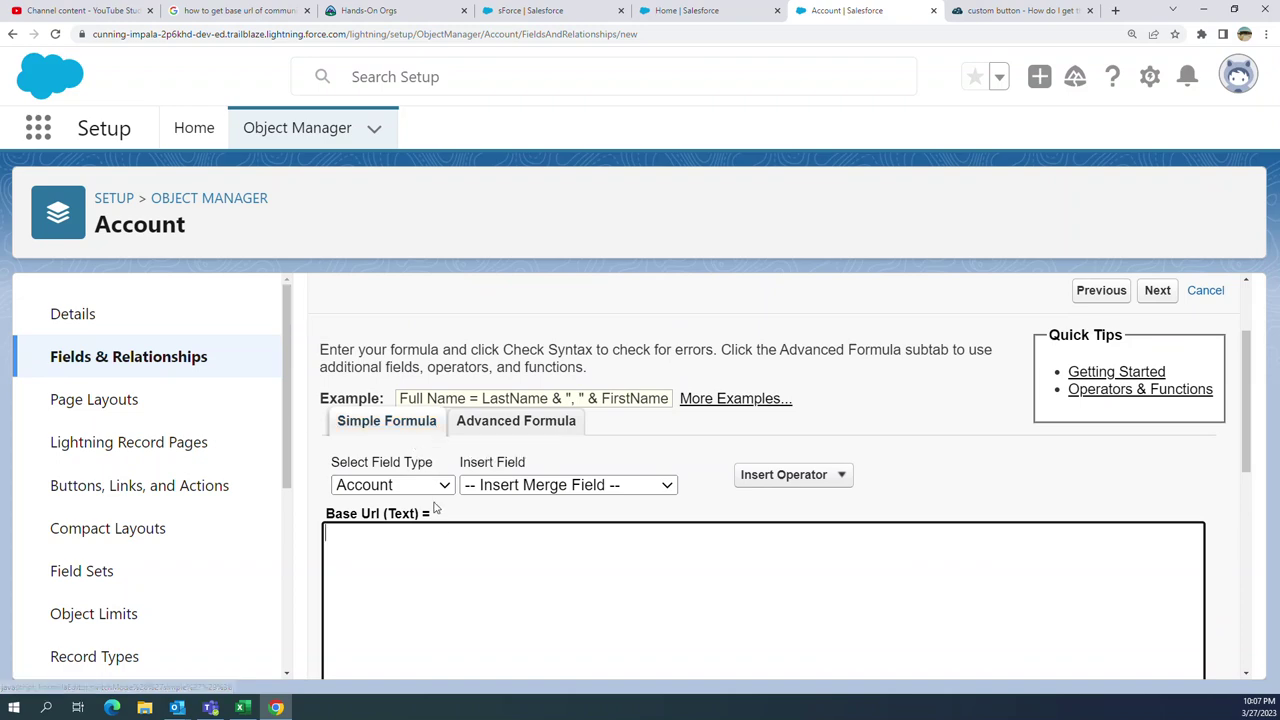
{"action": "left_click", "coordinate": [496, 424]}
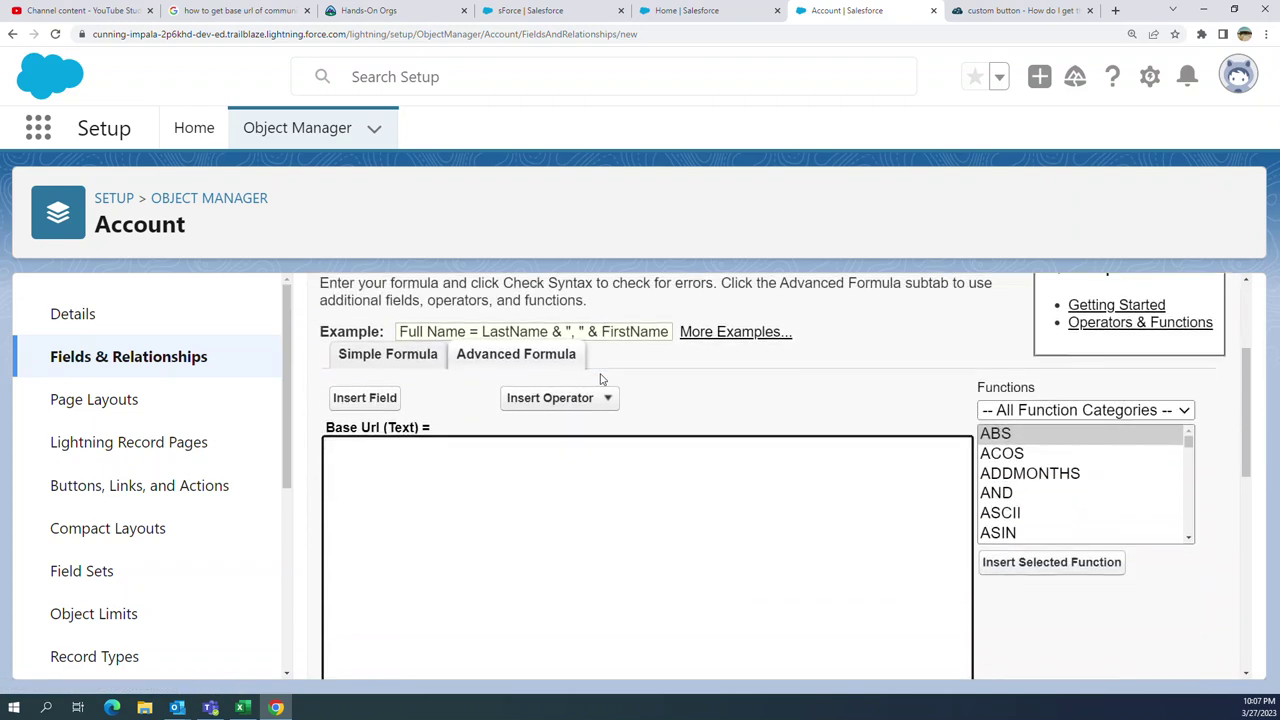
{"action": "scroll", "coordinate": [601, 379], "scroll_direction": "up", "scroll_amount": 2}
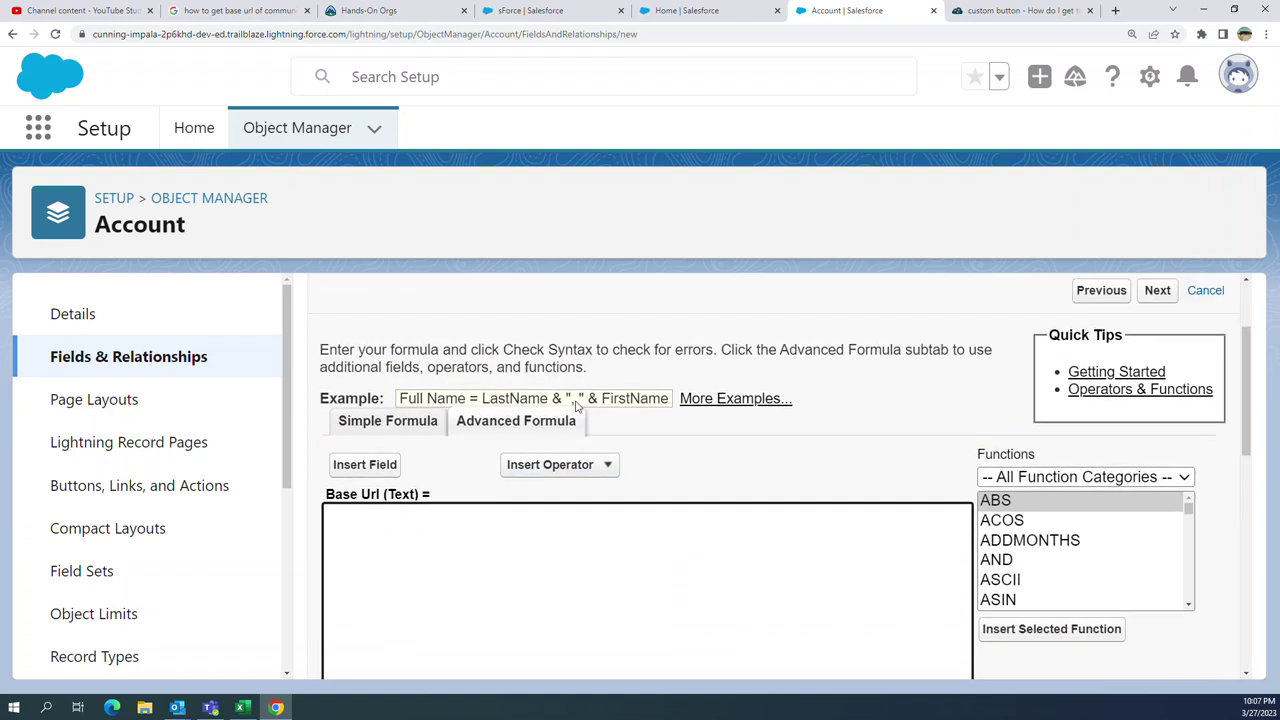
{"action": "left_click", "coordinate": [370, 472]}
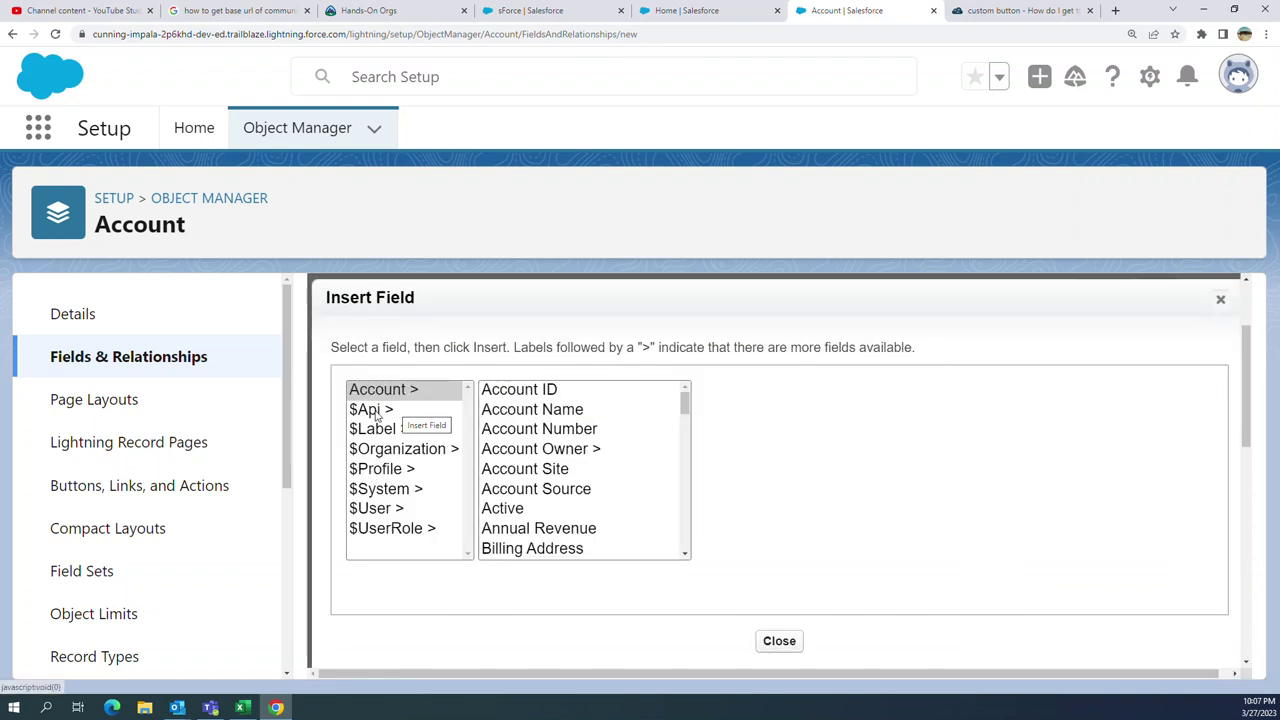
Step: Insert the $Api merge field API Partner Server 57.0 URL into the Base Url formula
{"action": "left_click", "coordinate": [368, 412]}
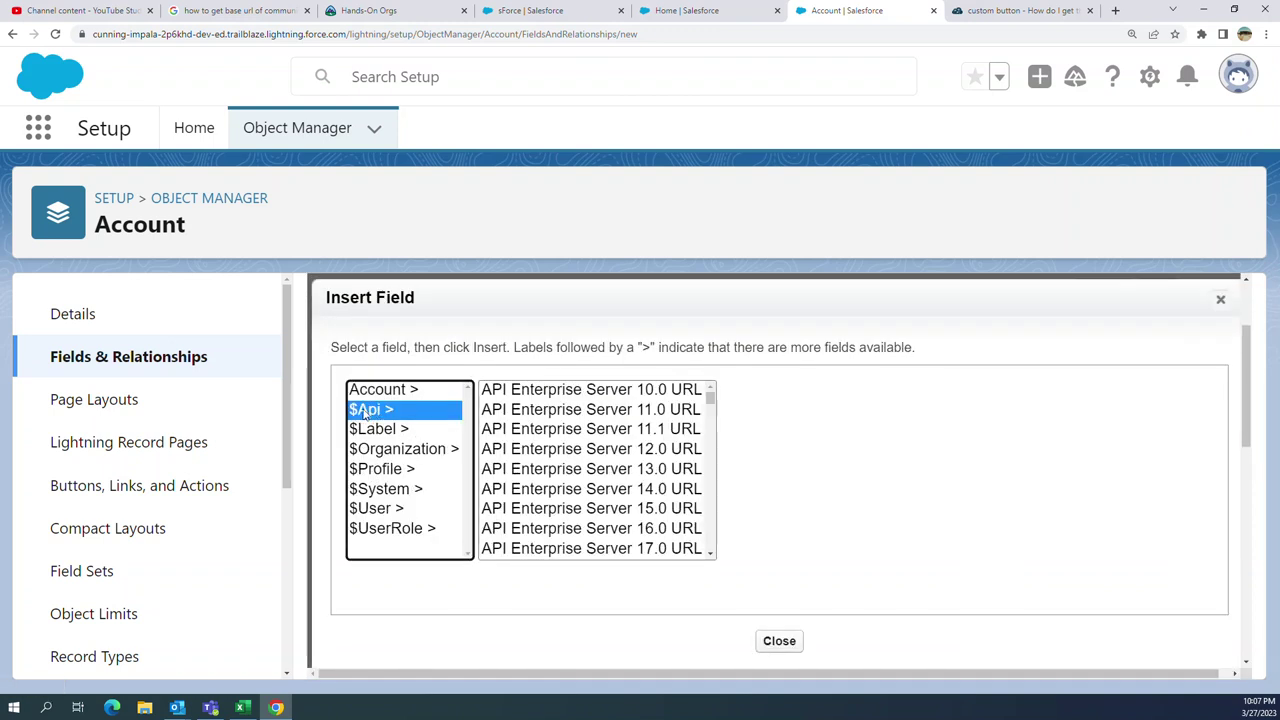
{"action": "scroll", "coordinate": [648, 423], "scroll_direction": "down", "scroll_amount": 3}
{"action": "scroll", "coordinate": [648, 423], "scroll_direction": "down", "scroll_amount": 3}
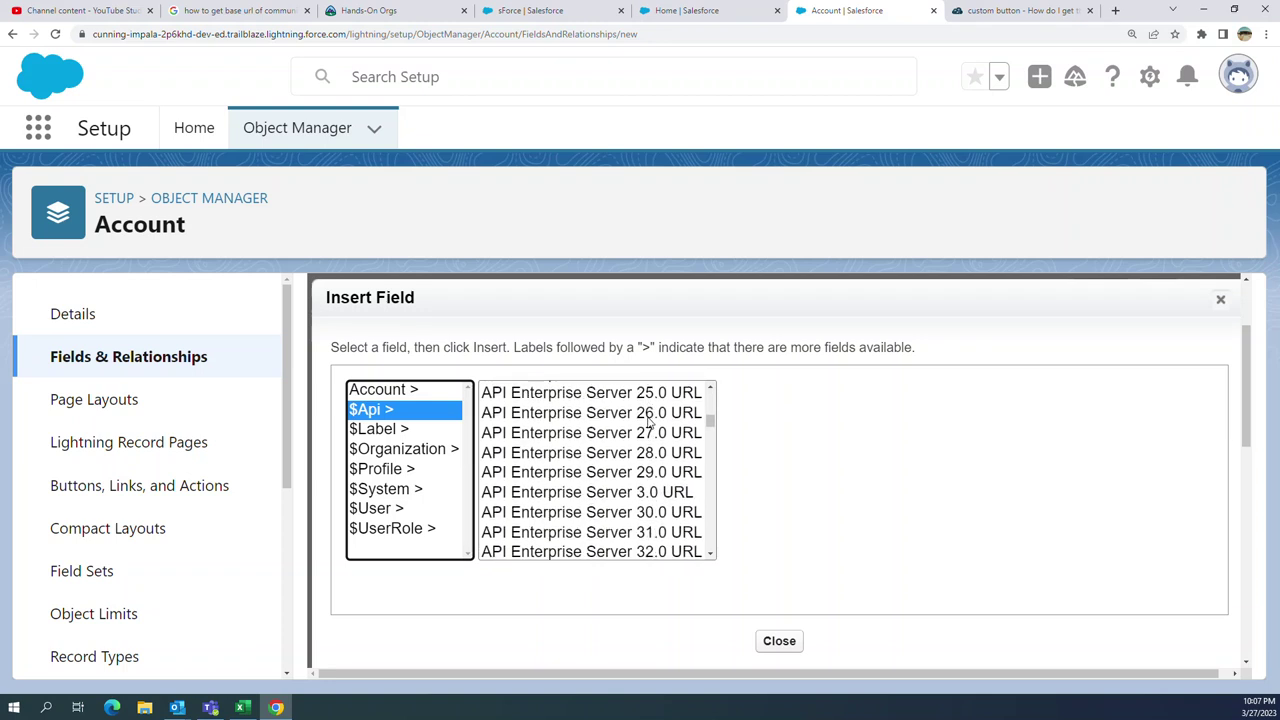
{"action": "scroll", "coordinate": [601, 448], "scroll_direction": "down", "scroll_amount": 8}
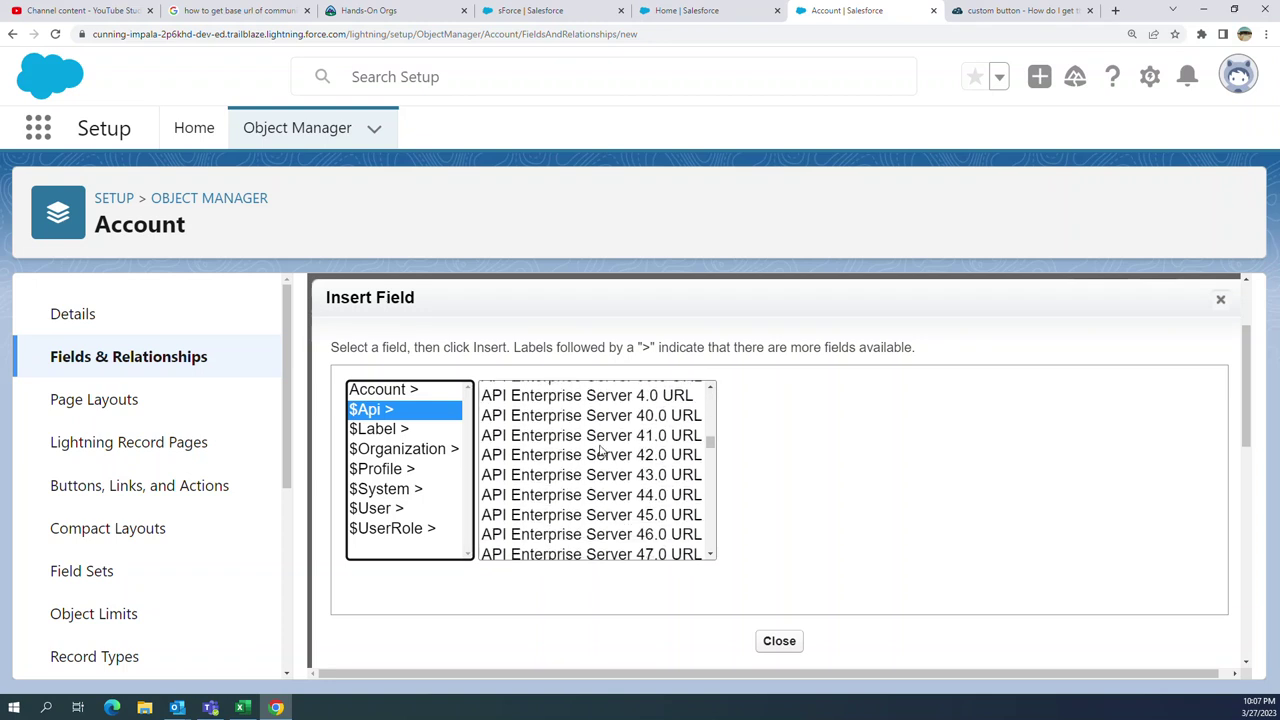
{"action": "scroll", "coordinate": [601, 448], "scroll_direction": "down", "scroll_amount": 4}
{"action": "scroll", "coordinate": [640, 455], "scroll_direction": "up", "scroll_amount": 4}
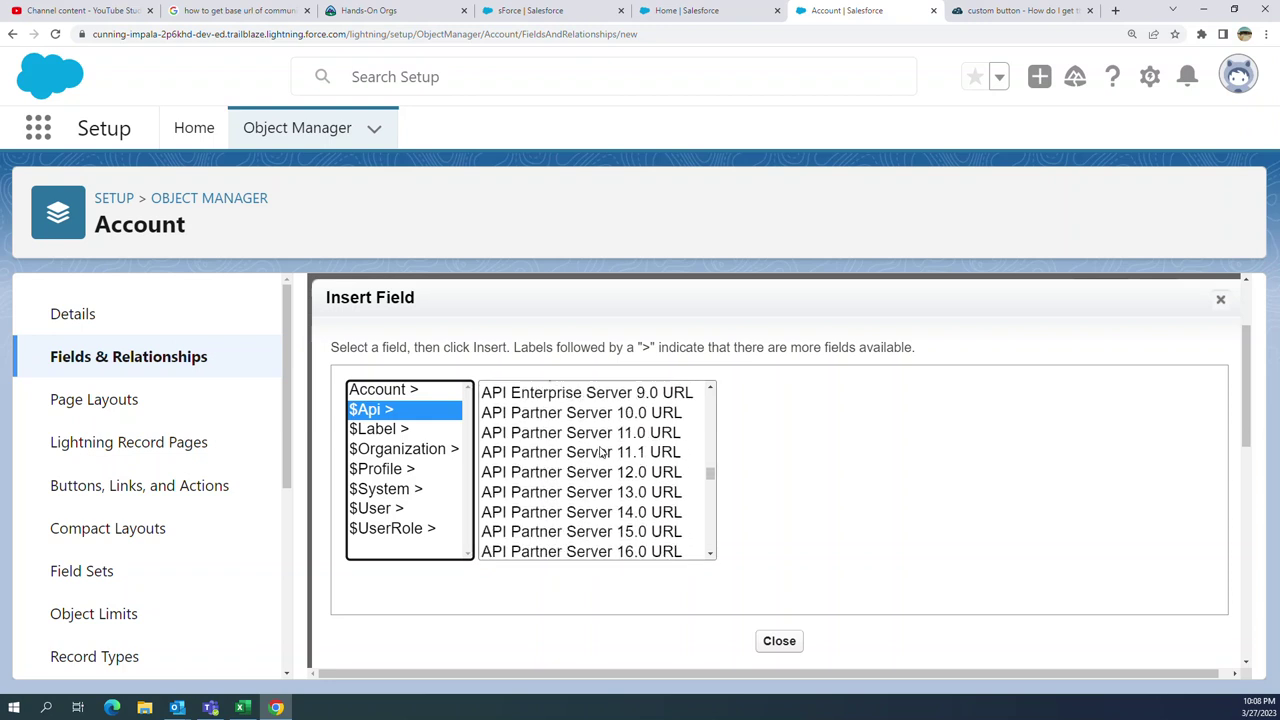
{"action": "scroll", "coordinate": [660, 455], "scroll_direction": "down", "scroll_amount": 10}
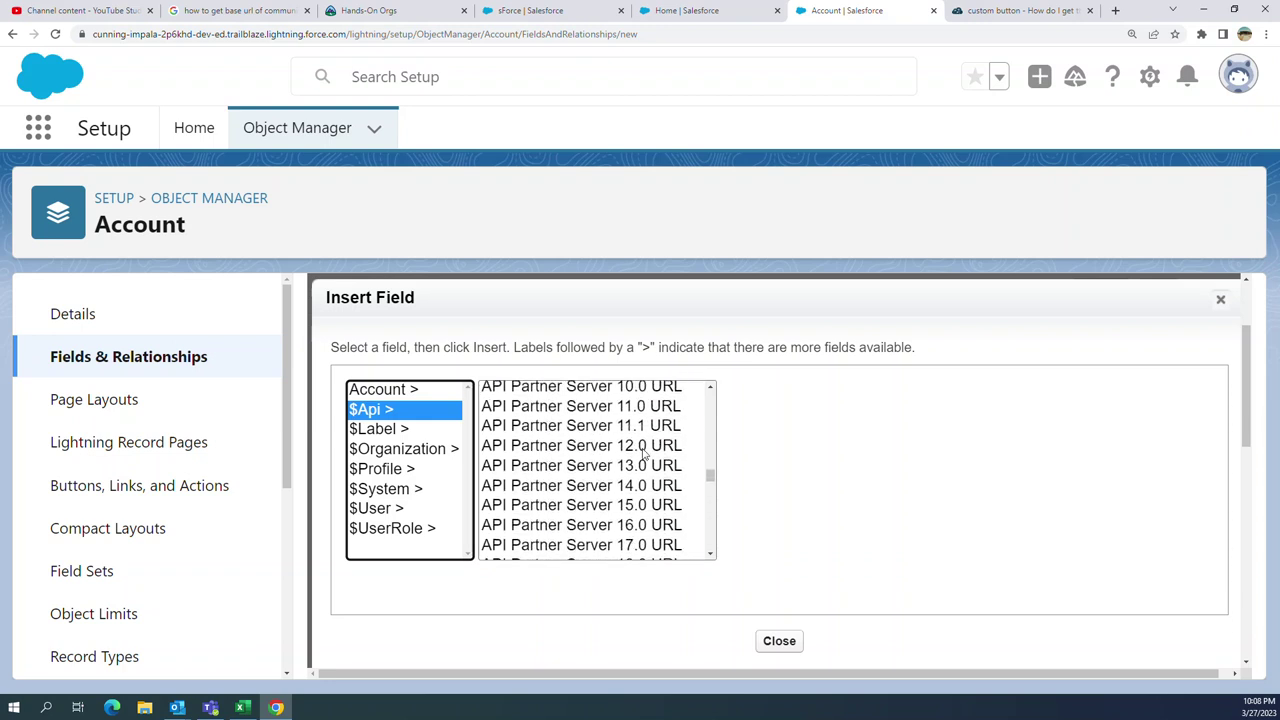
{"action": "scroll", "coordinate": [645, 455], "scroll_direction": "down", "scroll_amount": 8}
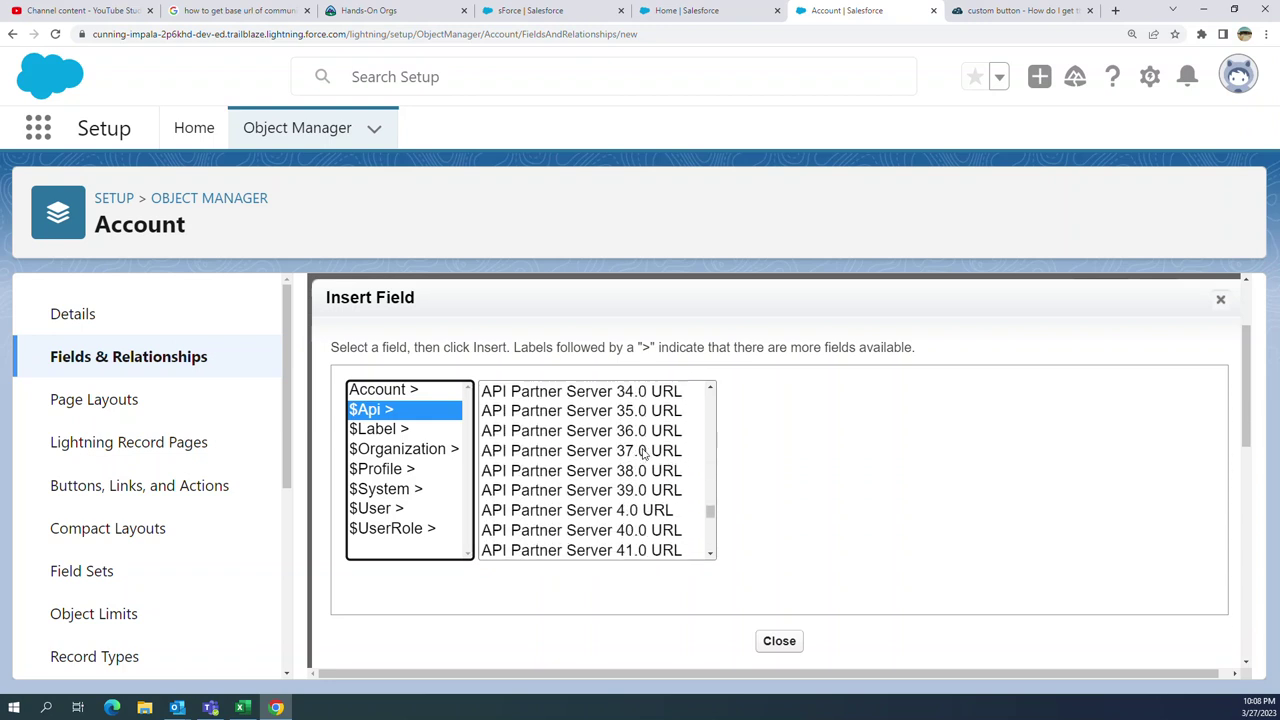
{"action": "scroll", "coordinate": [645, 455], "scroll_direction": "down", "scroll_amount": 4}
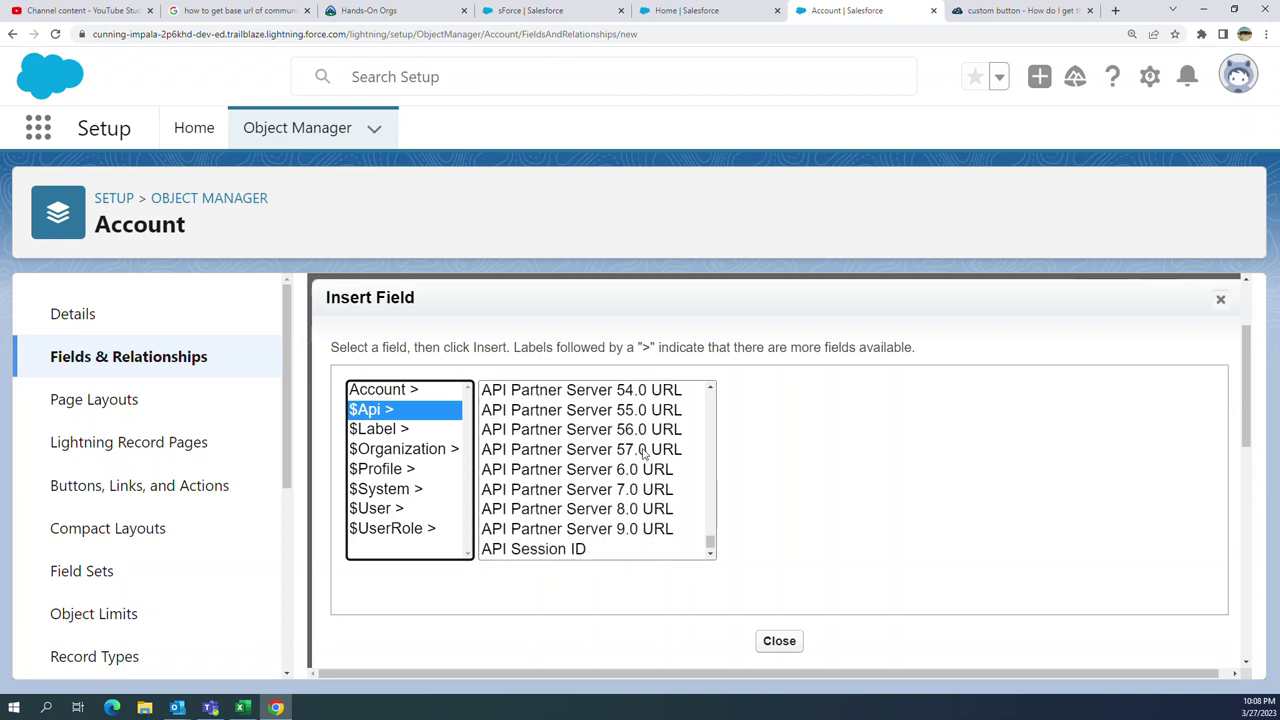
{"action": "scroll", "coordinate": [585, 512], "scroll_direction": "up", "scroll_amount": 3}
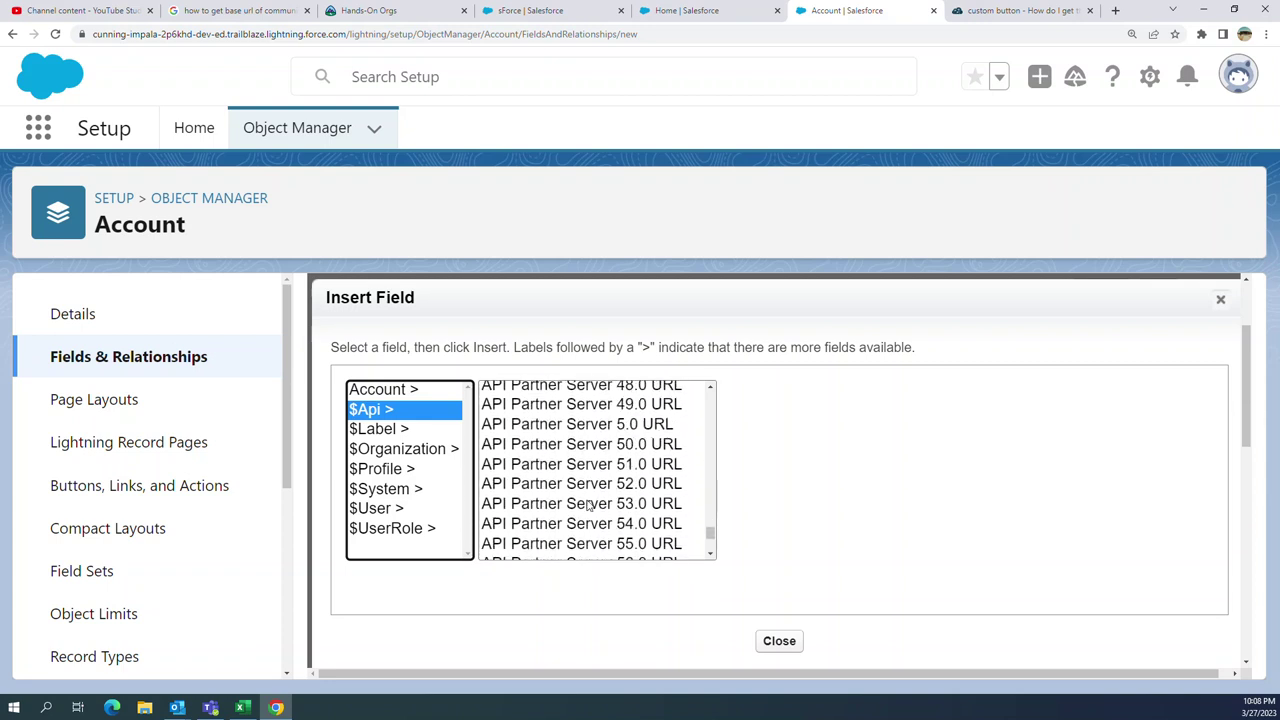
{"action": "scroll", "coordinate": [588, 507], "scroll_direction": "down", "scroll_amount": 3}
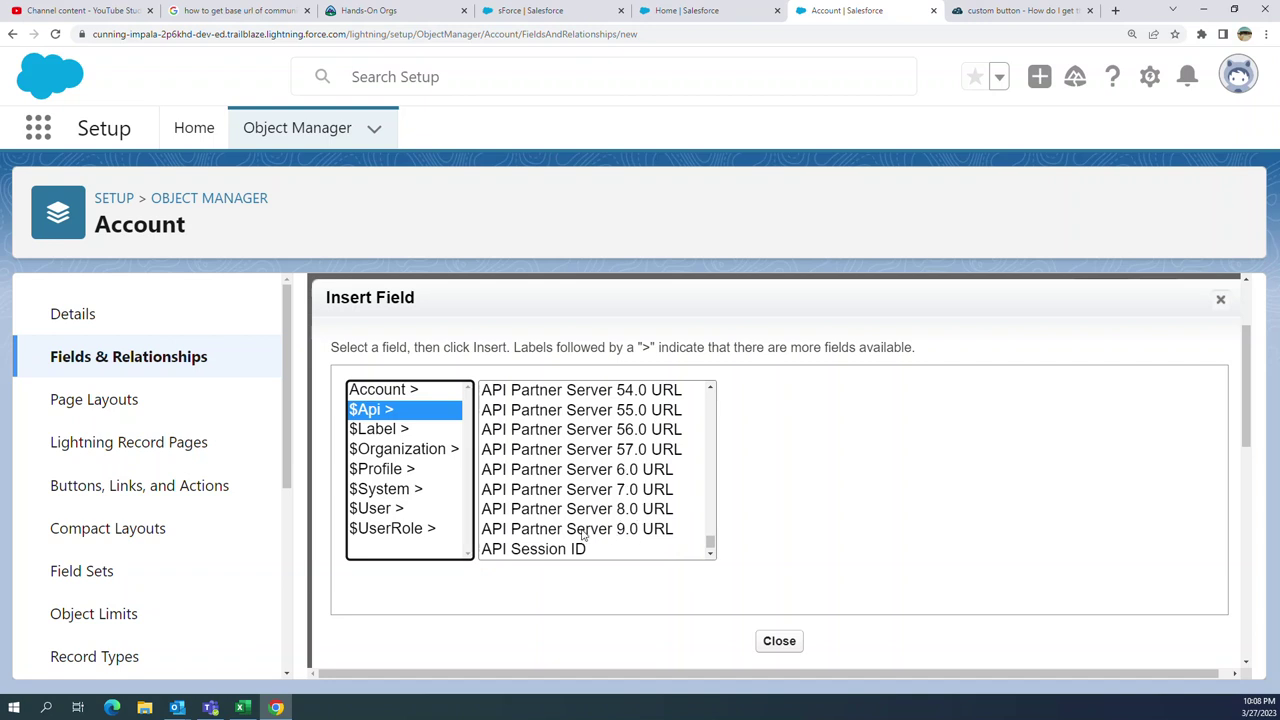
{"action": "left_click", "coordinate": [657, 452]}
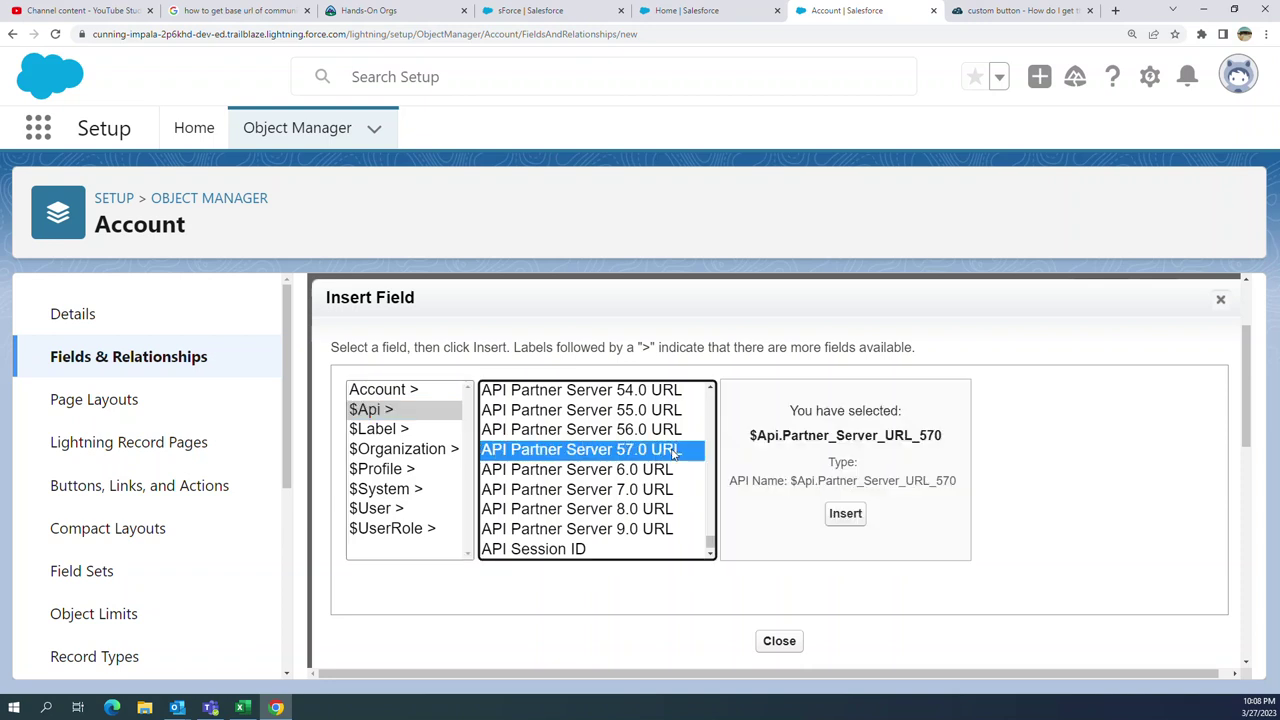
{"action": "left_click", "coordinate": [845, 515]}
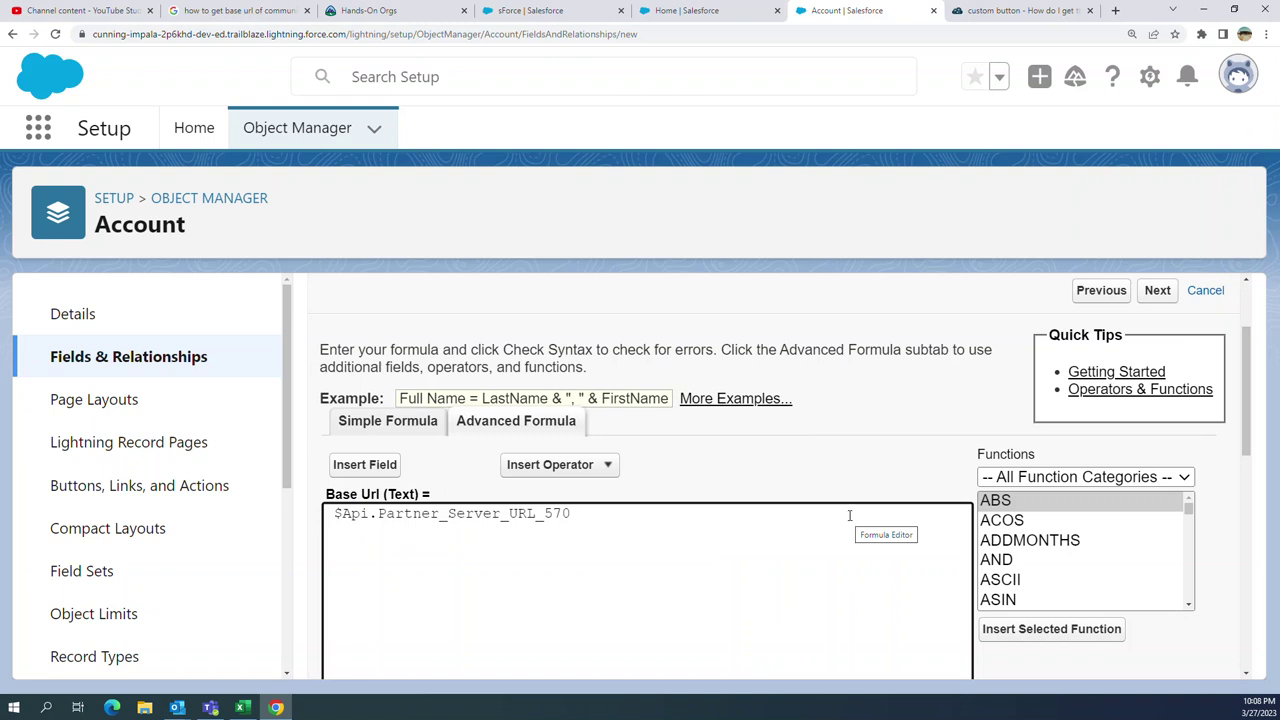
Step: Review the Base Url formula and continue to the field-level security settings
{"action": "scroll", "coordinate": [821, 357], "scroll_direction": "down", "scroll_amount": 1}
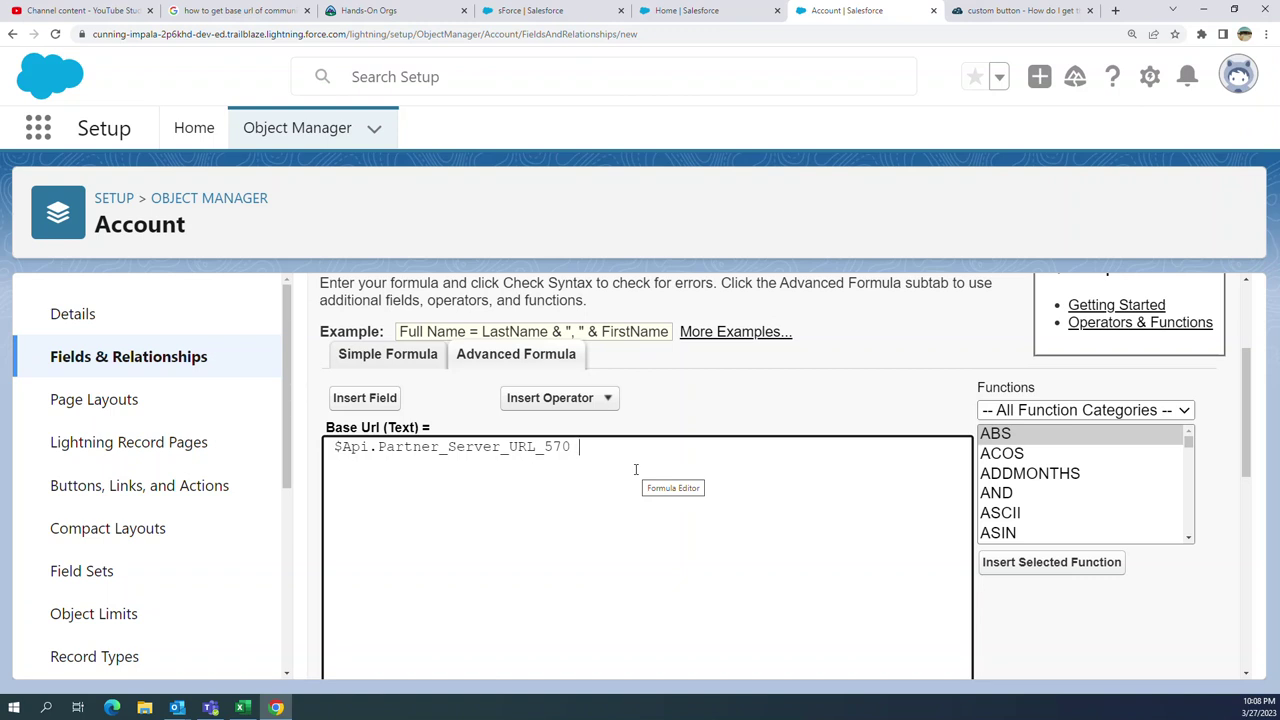
{"action": "scroll", "coordinate": [645, 470], "scroll_direction": "down", "scroll_amount": 4}
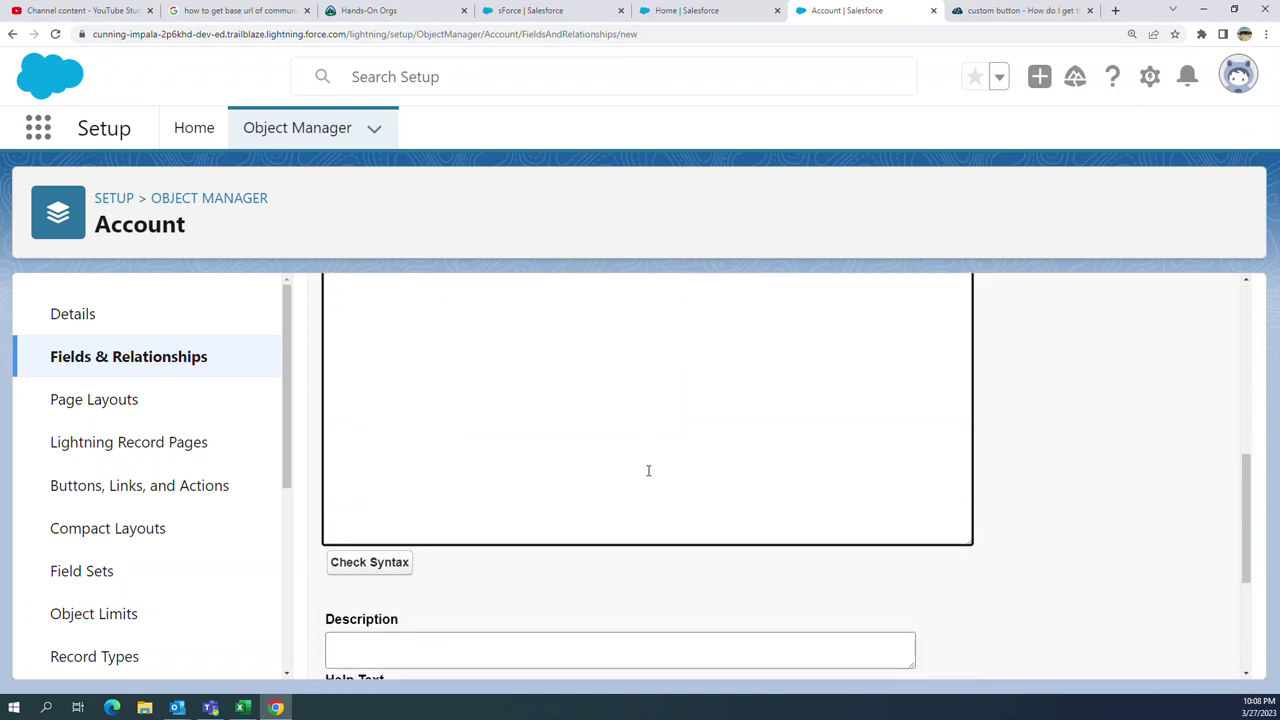
{"action": "scroll", "coordinate": [649, 471], "scroll_direction": "up", "scroll_amount": 6}
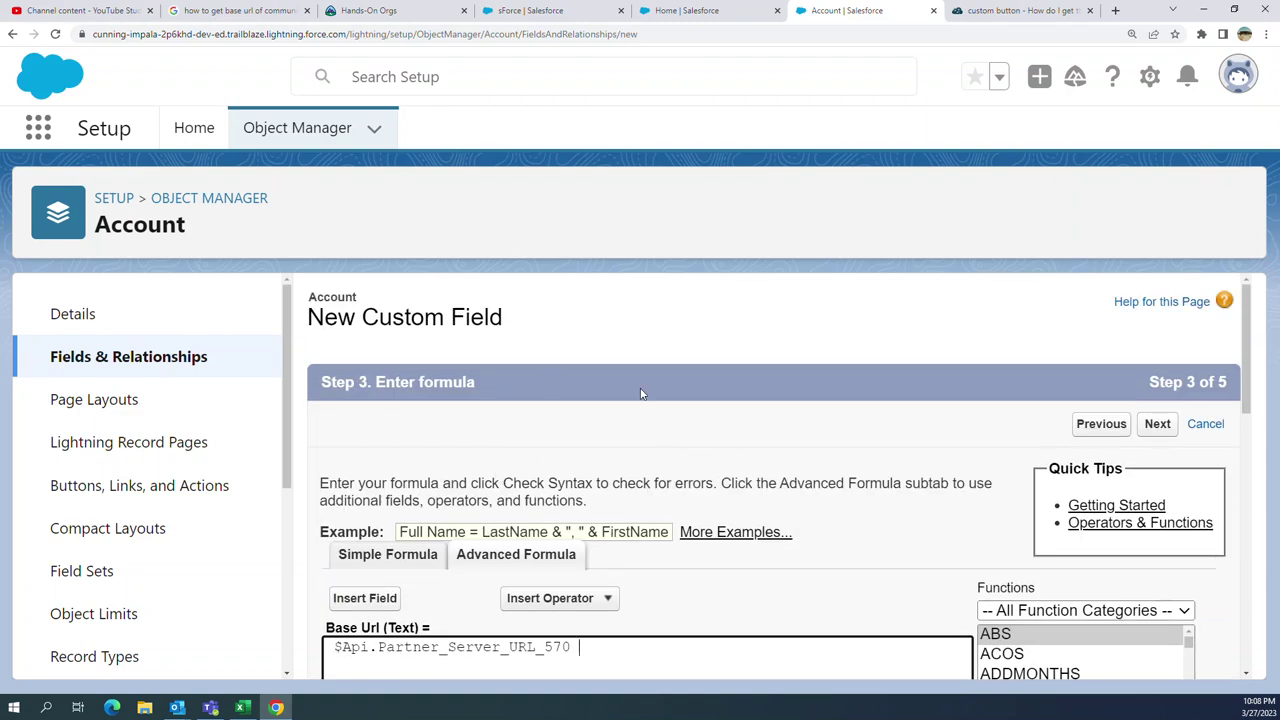
{"action": "left_click", "coordinate": [1157, 424]}
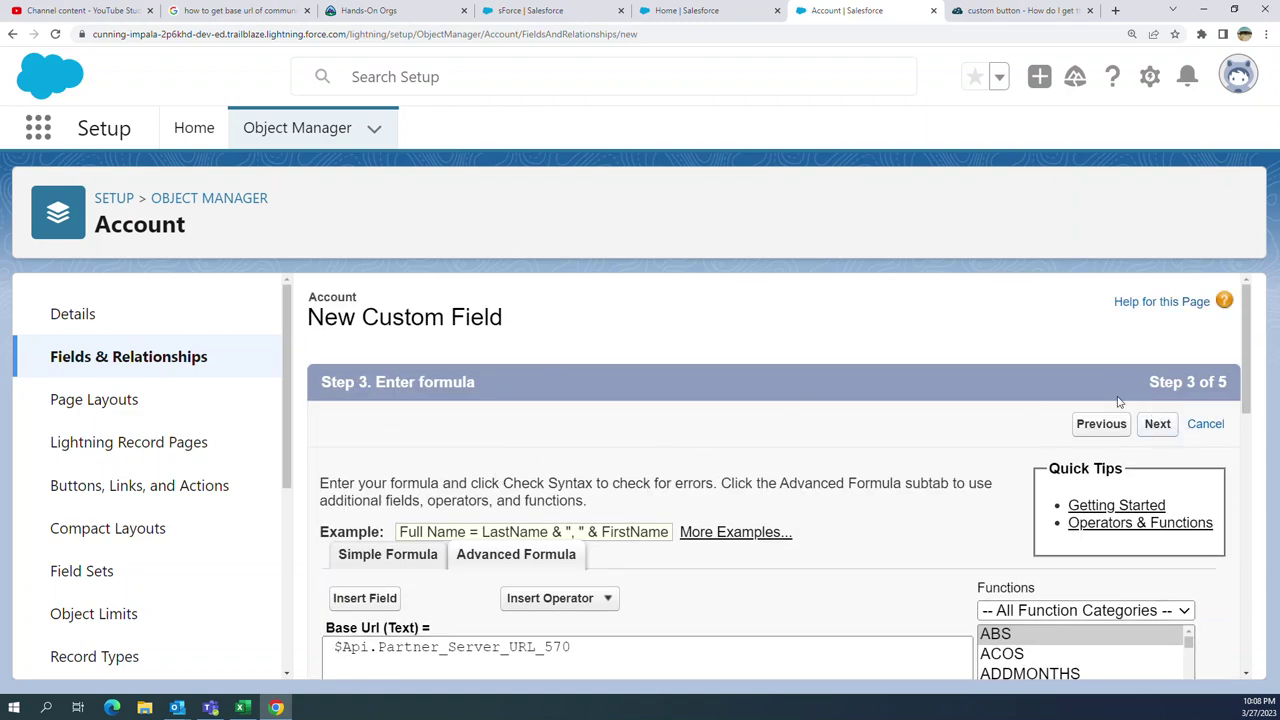
Step: Accept the default field-level security, keep the field on all Account page layouts, and save it
{"action": "scroll", "coordinate": [949, 310], "scroll_direction": "down", "scroll_amount": 2}
{"action": "scroll", "coordinate": [1062, 370], "scroll_direction": "up", "scroll_amount": 2}
{"action": "left_click", "coordinate": [1153, 426]}
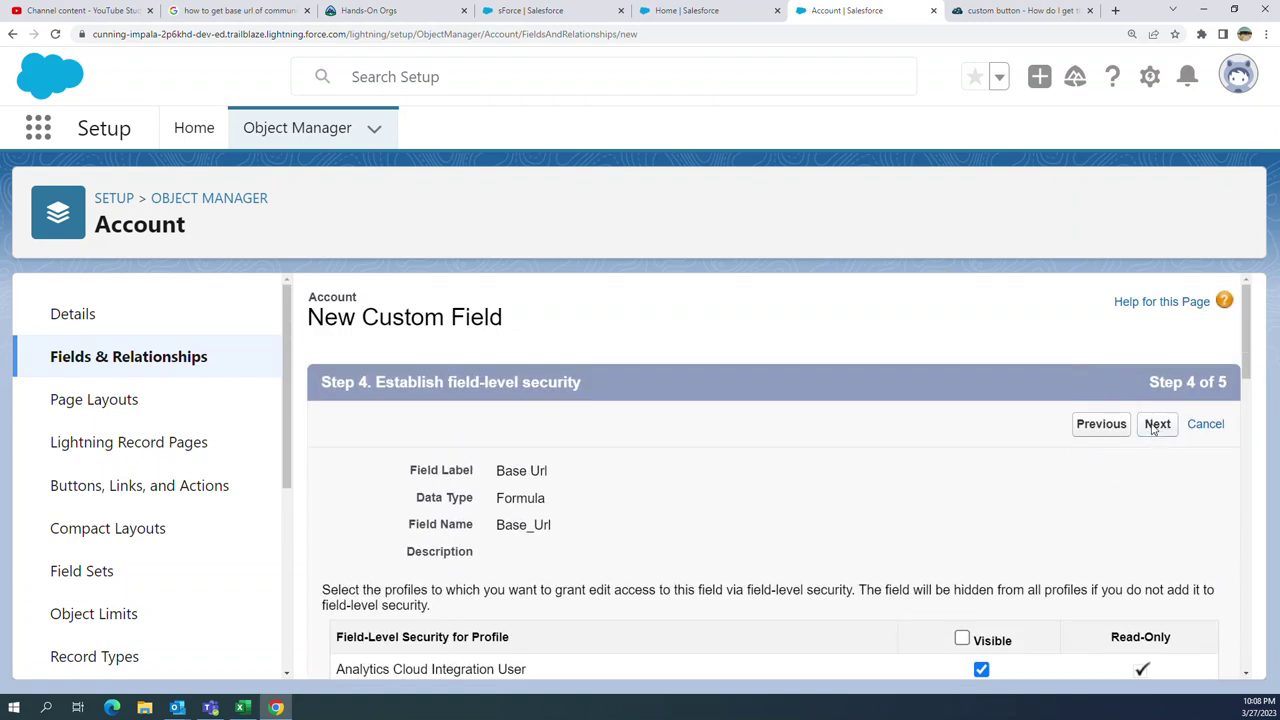
{"action": "scroll", "coordinate": [894, 417], "scroll_direction": "down", "scroll_amount": 1}
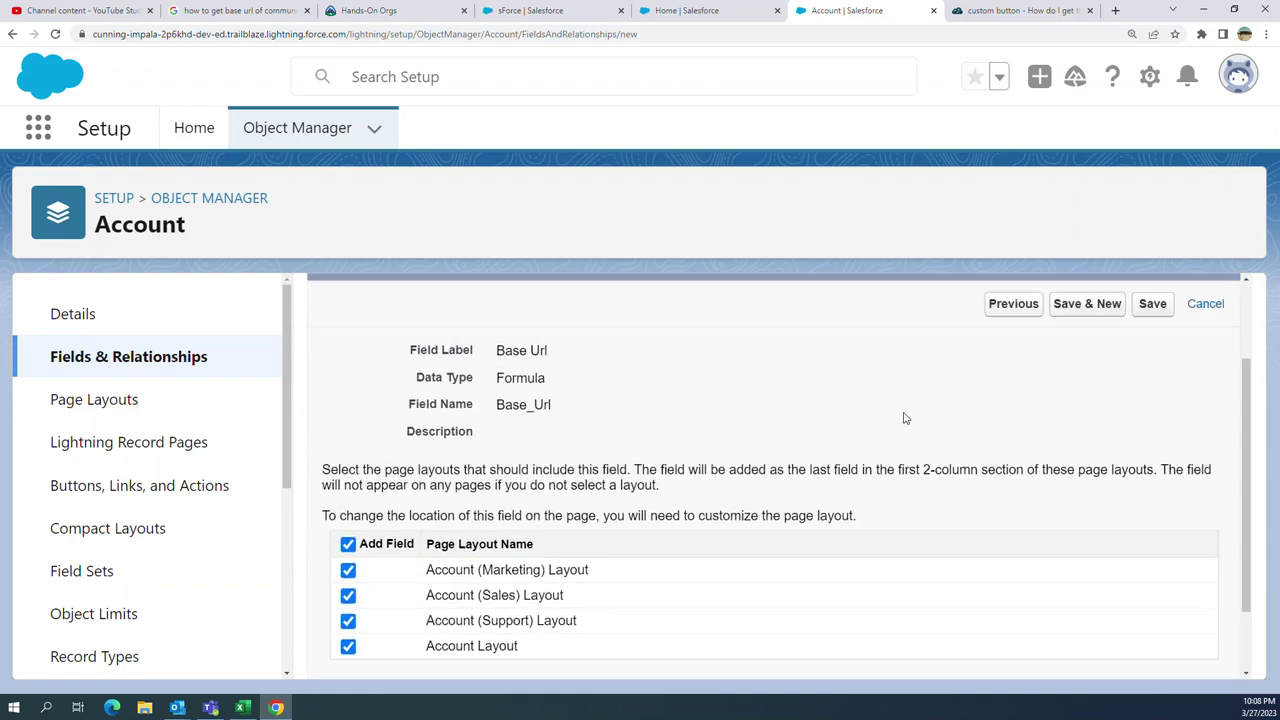
{"action": "scroll", "coordinate": [1000, 416], "scroll_direction": "up", "scroll_amount": 1}
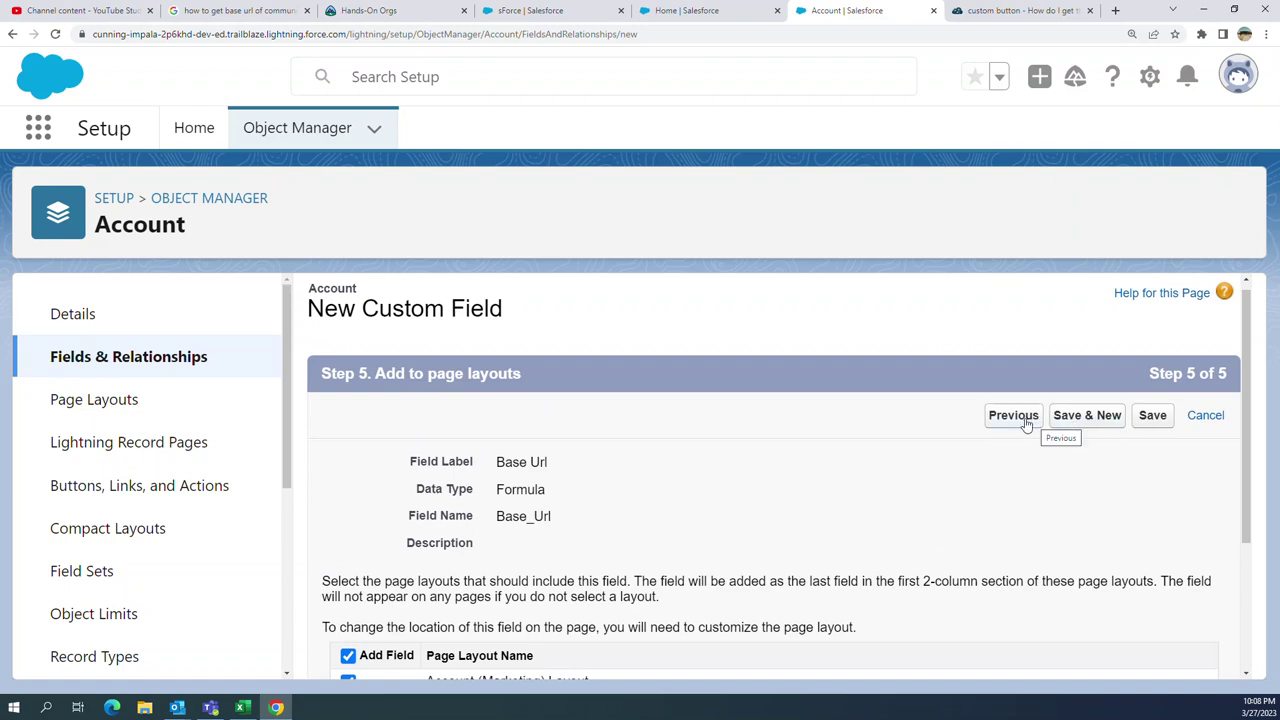
{"action": "left_click", "coordinate": [1150, 418]}
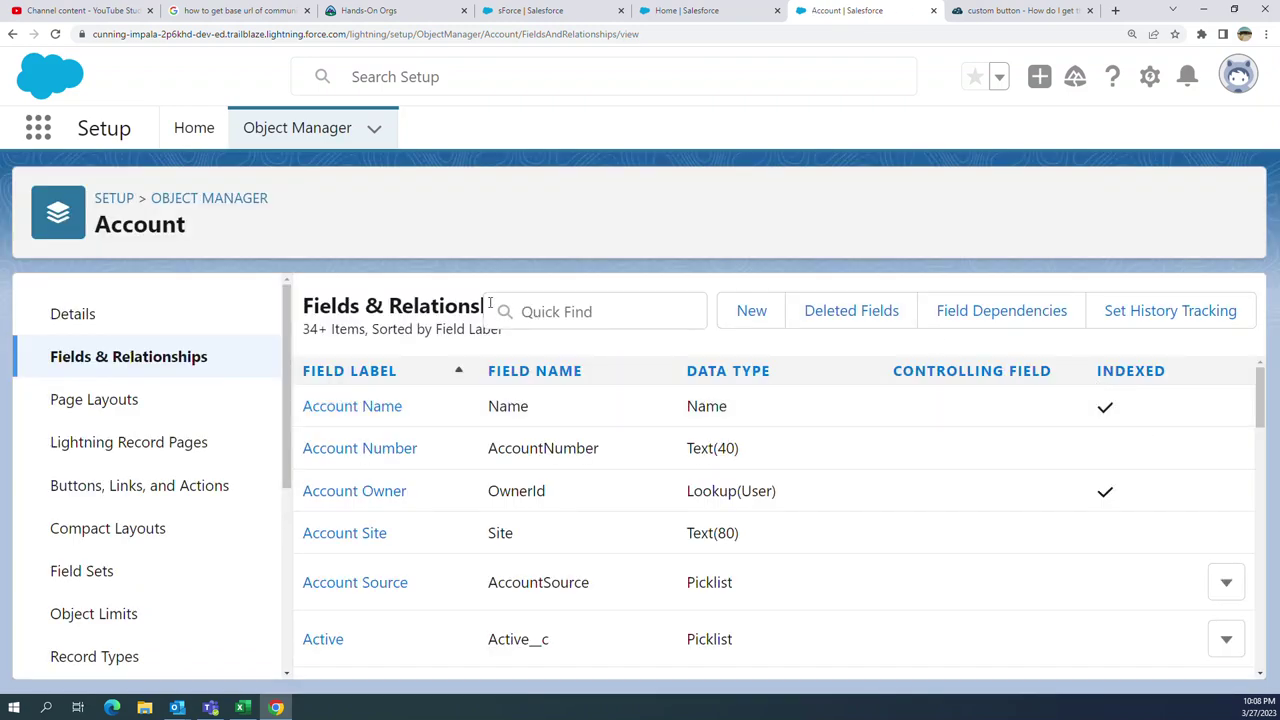
Step: Switch to the sForce account record, reload it, and show its detail fields
{"action": "left_click", "coordinate": [535, 11]}
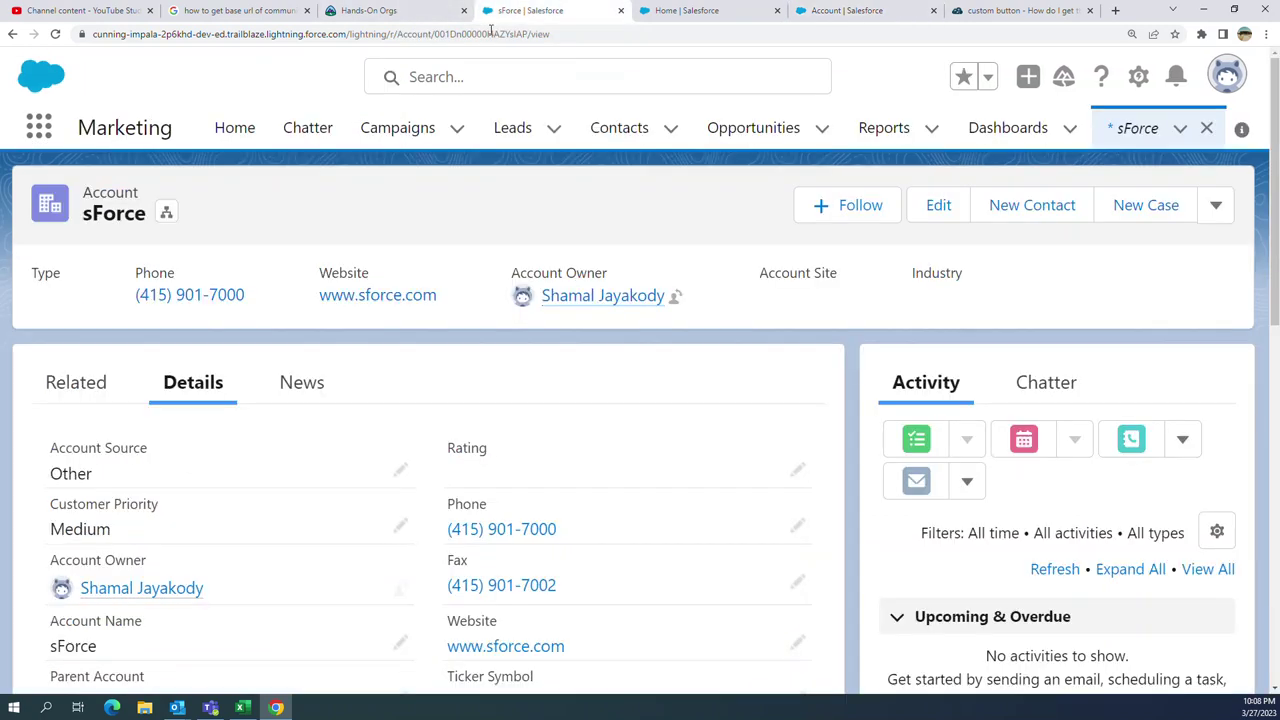
{"action": "left_click", "coordinate": [53, 35]}
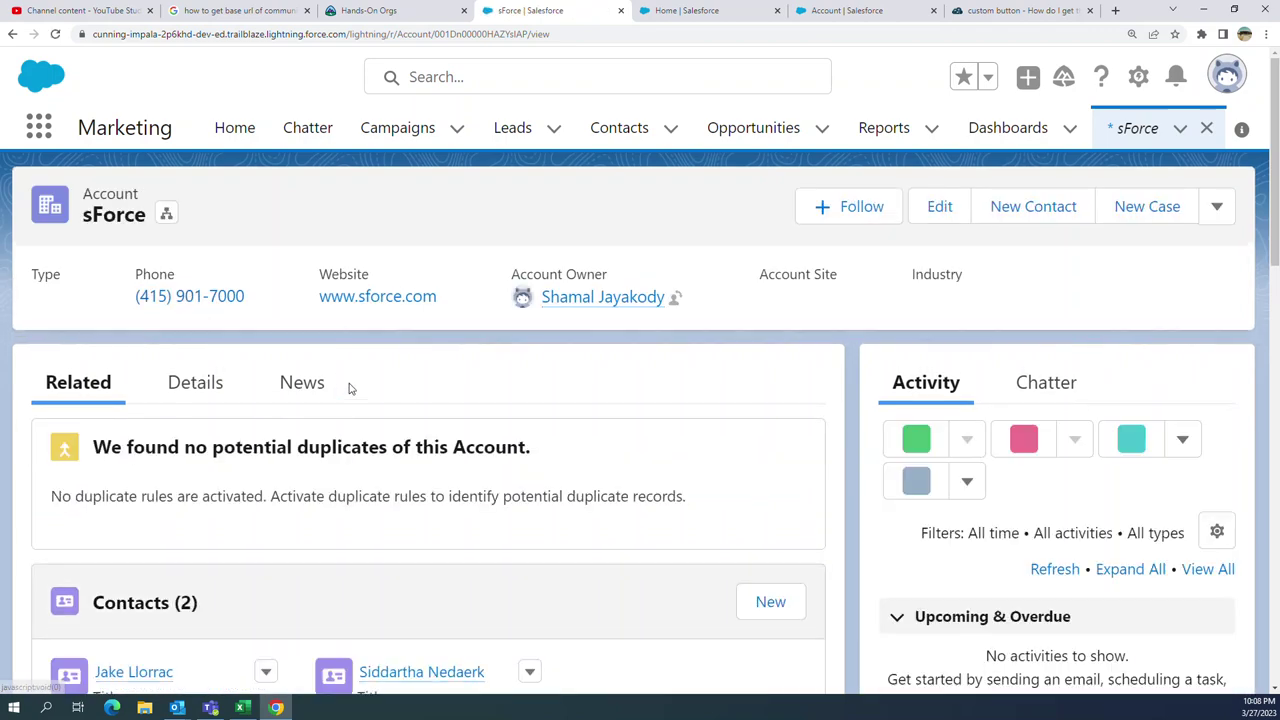
{"action": "scroll", "coordinate": [350, 390], "scroll_direction": "down", "scroll_amount": 4}
{"action": "scroll", "coordinate": [350, 393], "scroll_direction": "down", "scroll_amount": 5}
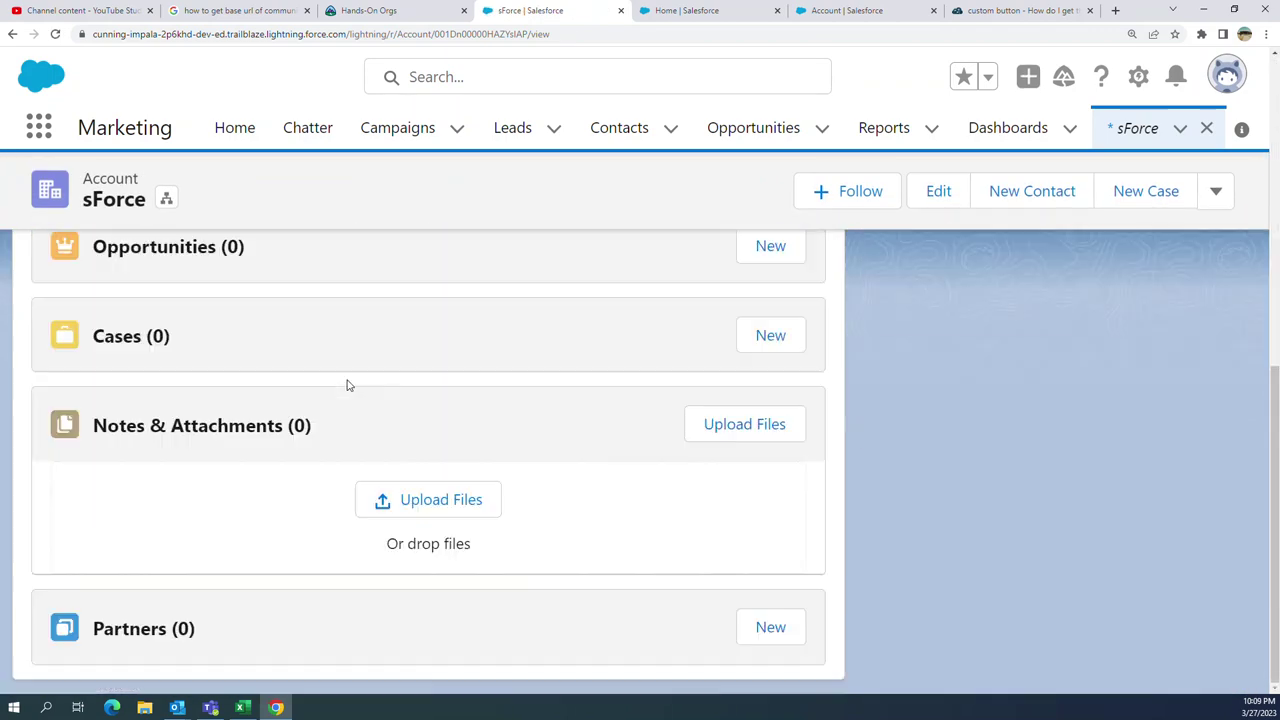
{"action": "scroll", "coordinate": [517, 414], "scroll_direction": "up", "scroll_amount": 10}
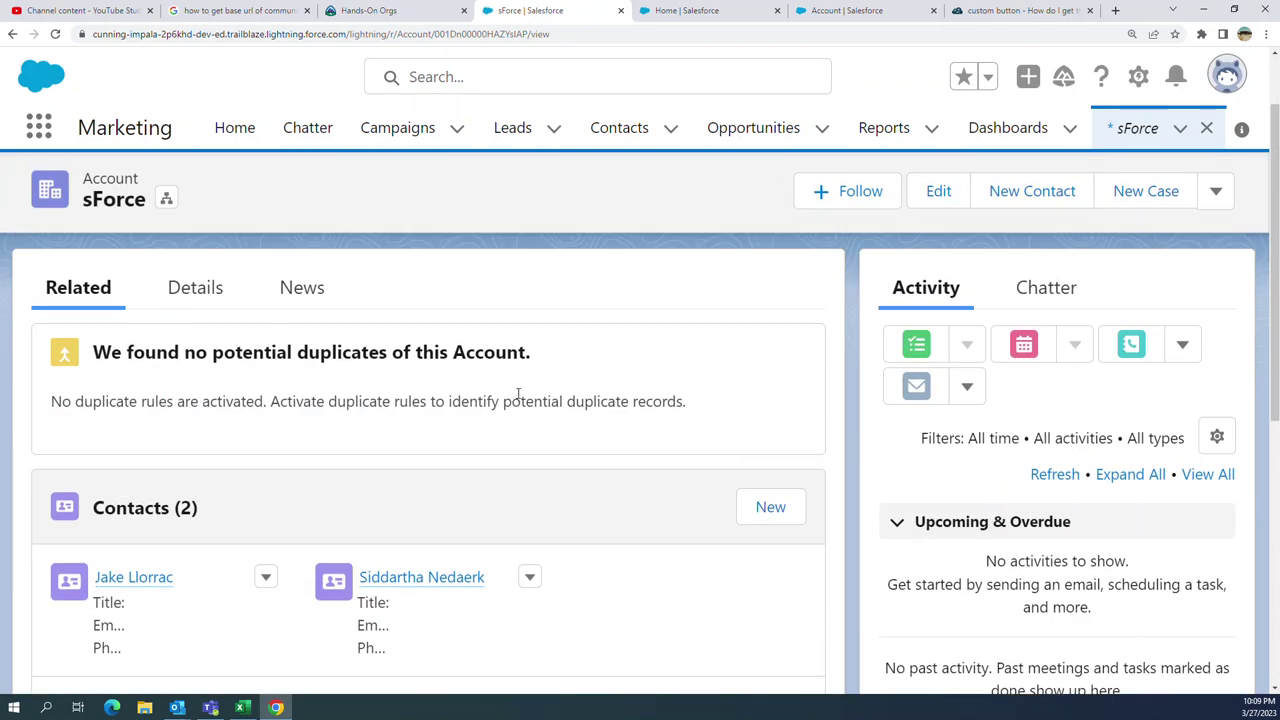
{"action": "left_click", "coordinate": [195, 288]}
Step: Look through the sForce account's detail fields for the new Base Url field
{"action": "scroll", "coordinate": [450, 300], "scroll_direction": "down", "scroll_amount": 1}
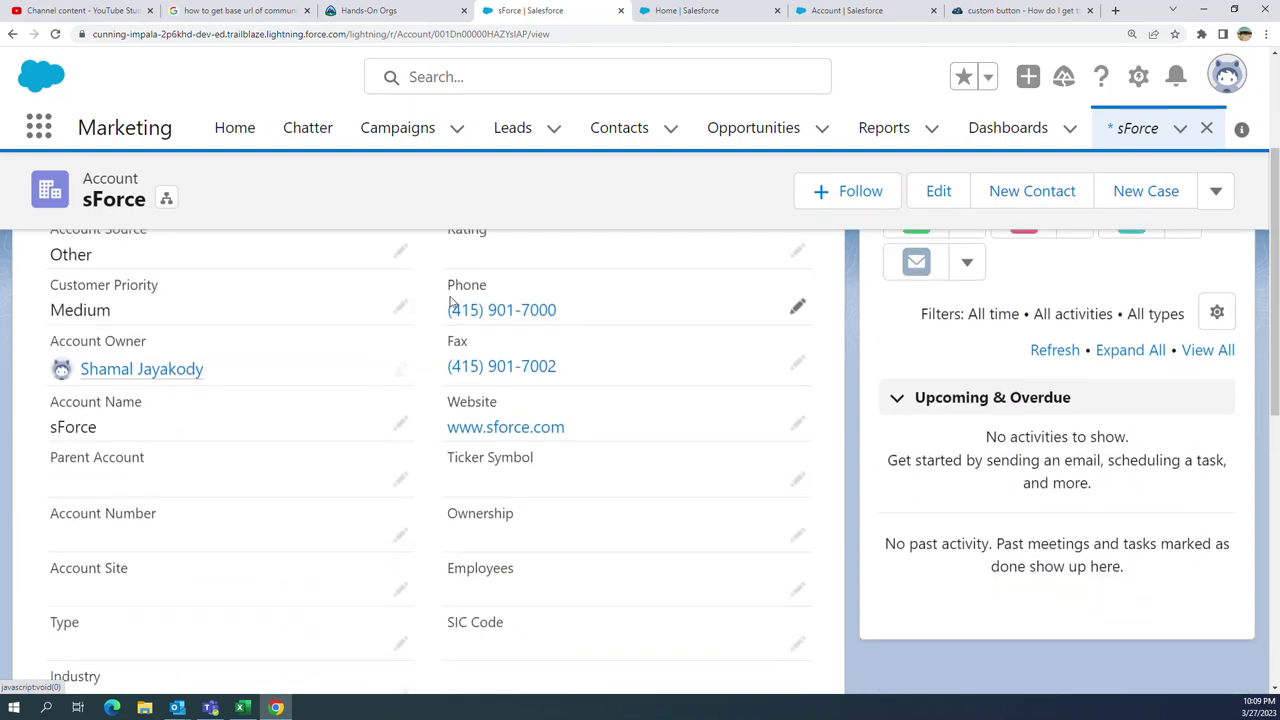
{"action": "scroll", "coordinate": [454, 310], "scroll_direction": "down", "scroll_amount": 5}
{"action": "scroll", "coordinate": [475, 314], "scroll_direction": "up", "scroll_amount": 2}
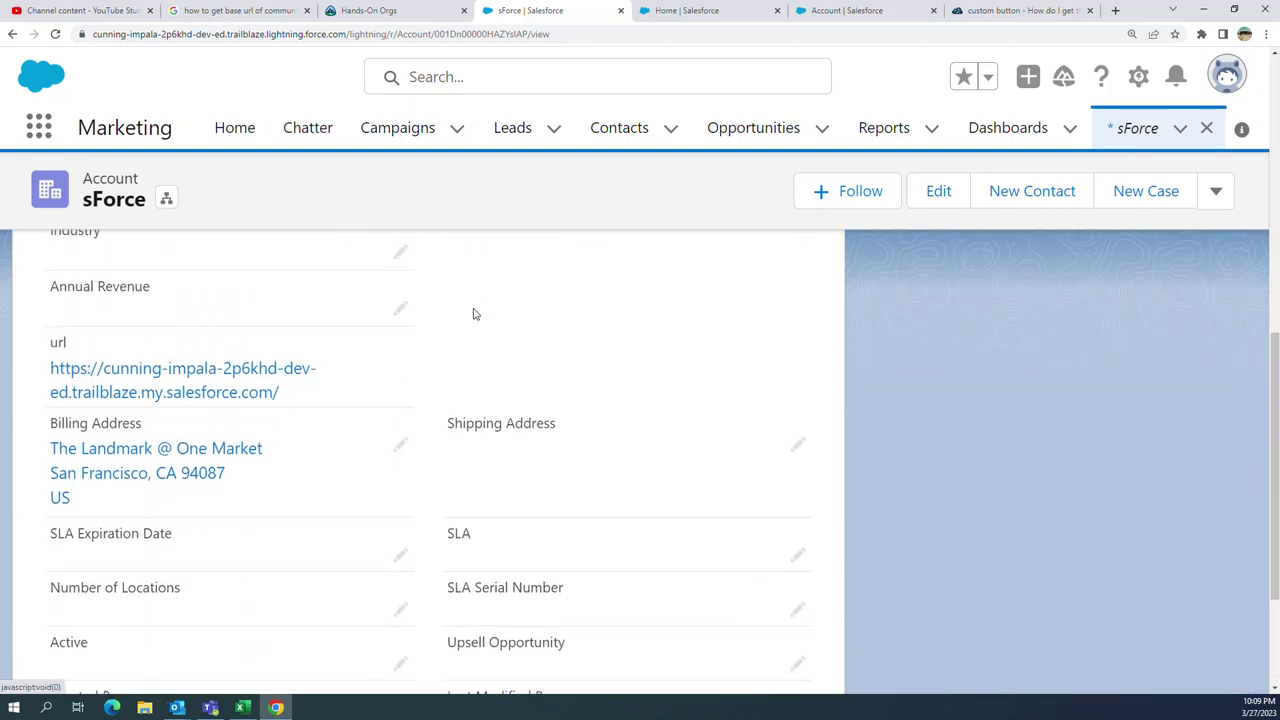
{"action": "scroll", "coordinate": [598, 311], "scroll_direction": "down", "scroll_amount": 2}
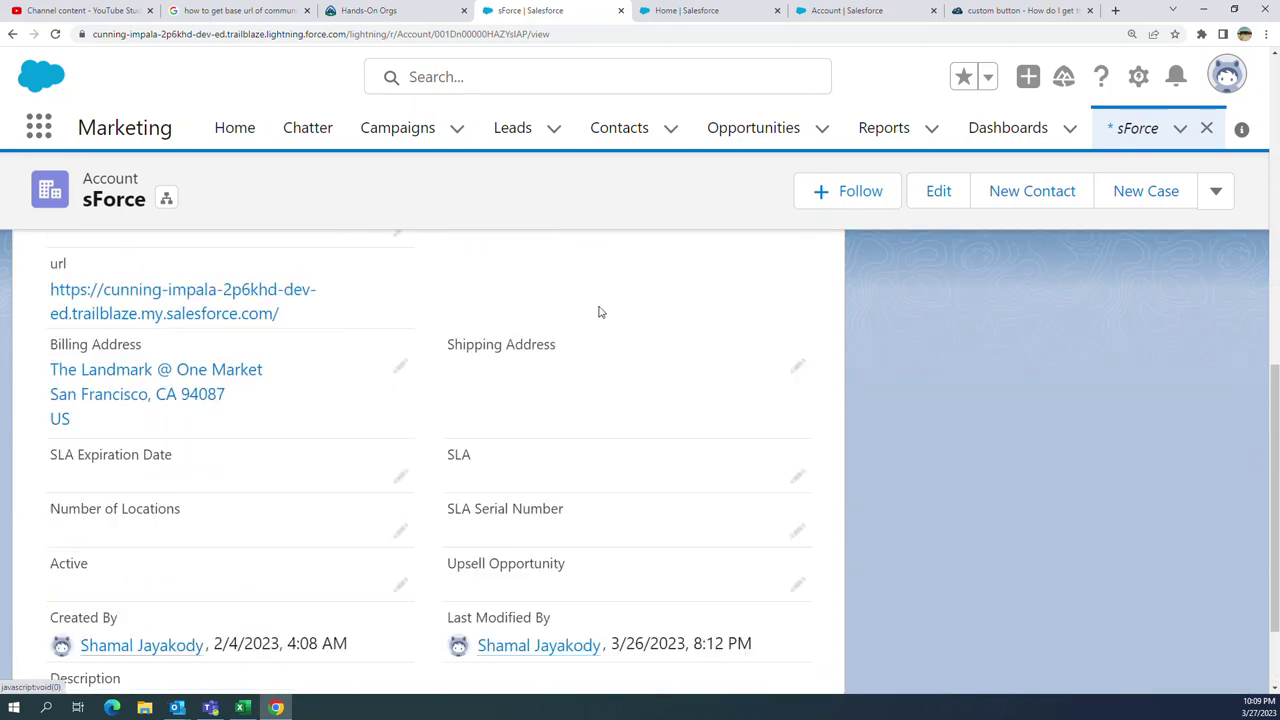
{"action": "scroll", "coordinate": [719, 344], "scroll_direction": "up", "scroll_amount": 2}
{"action": "scroll", "coordinate": [718, 344], "scroll_direction": "up", "scroll_amount": 5}
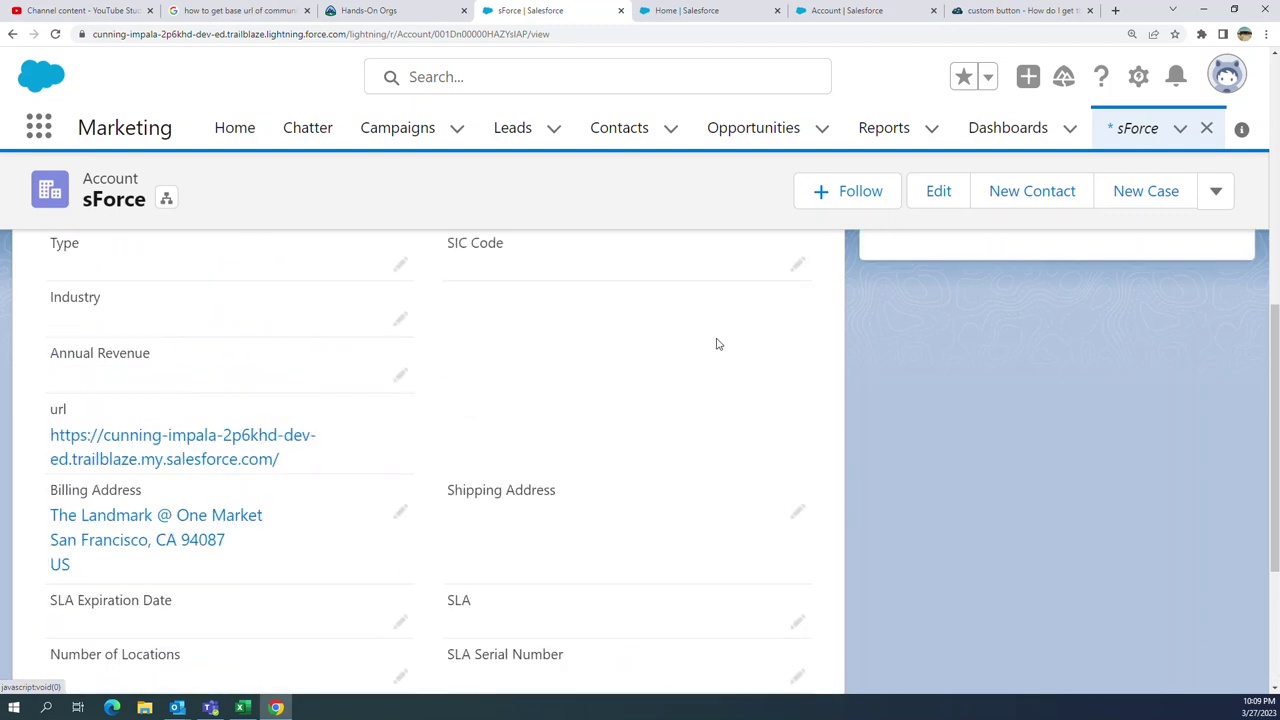
{"action": "scroll", "coordinate": [716, 344], "scroll_direction": "up", "scroll_amount": 1}
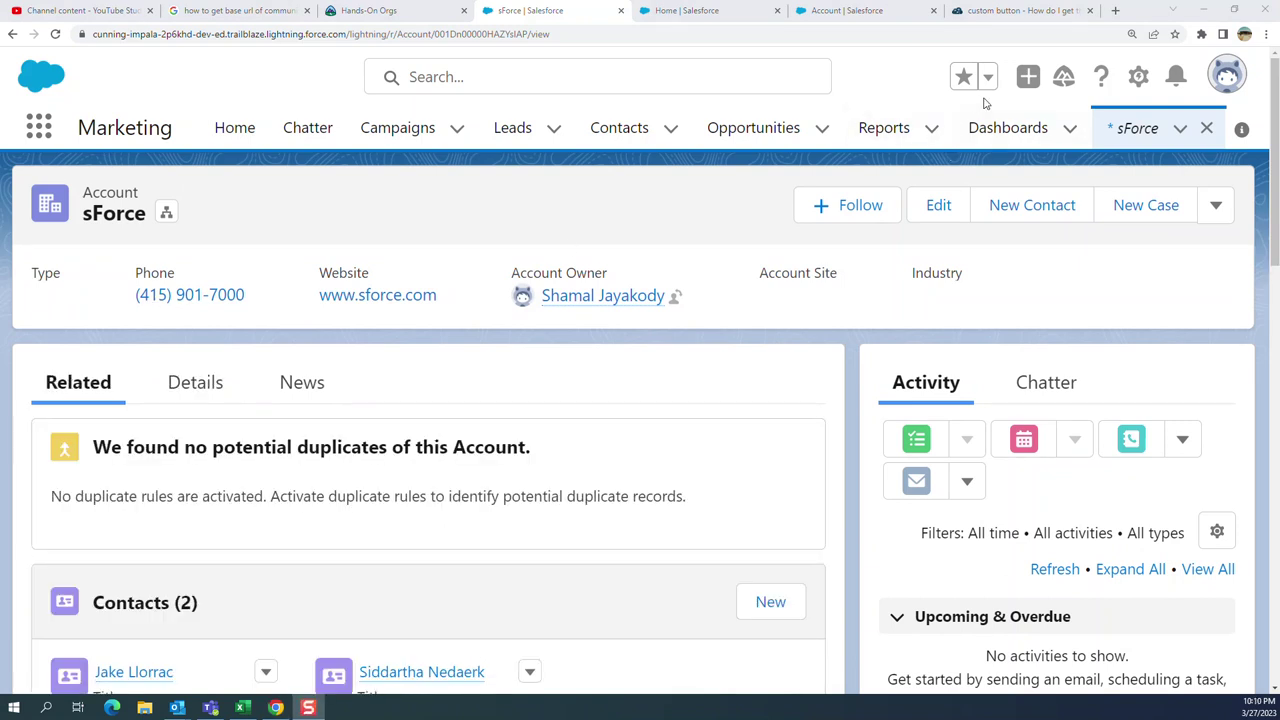
{"action": "left_click", "coordinate": [170, 386]}
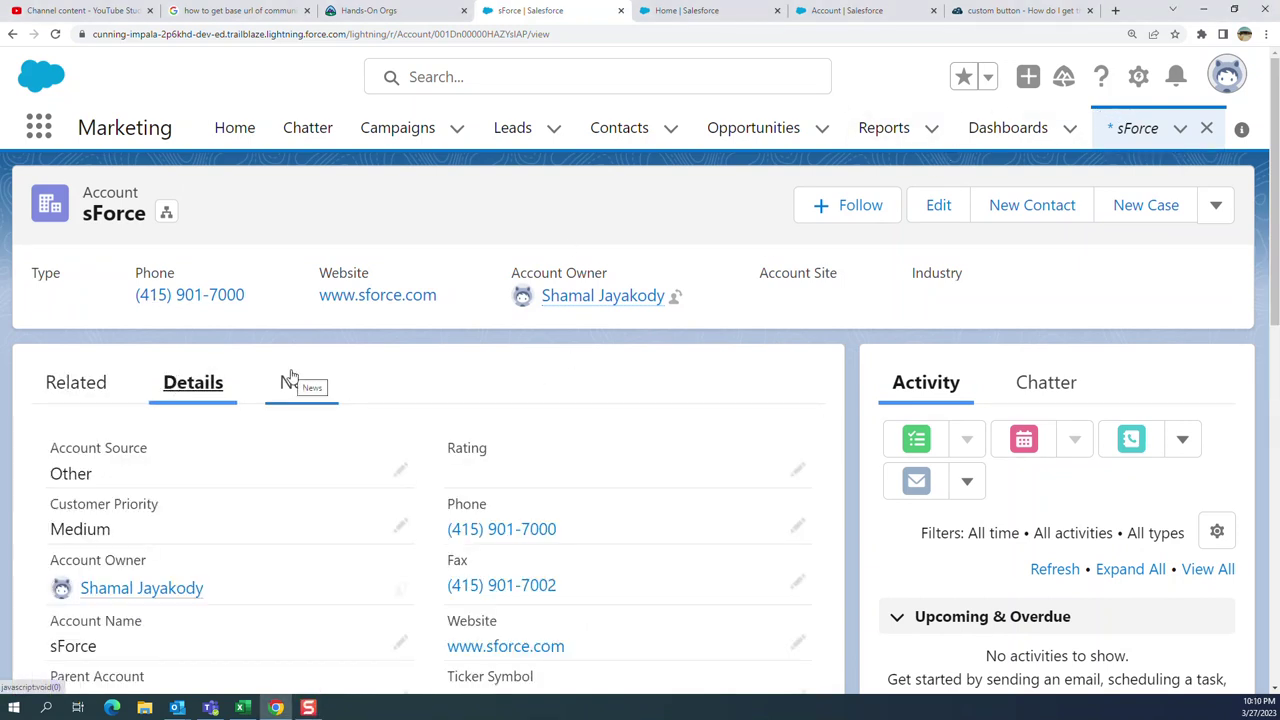
{"action": "scroll", "coordinate": [357, 391], "scroll_direction": "down", "scroll_amount": 5}
{"action": "scroll", "coordinate": [1174, 299], "scroll_direction": "up", "scroll_amount": 1}
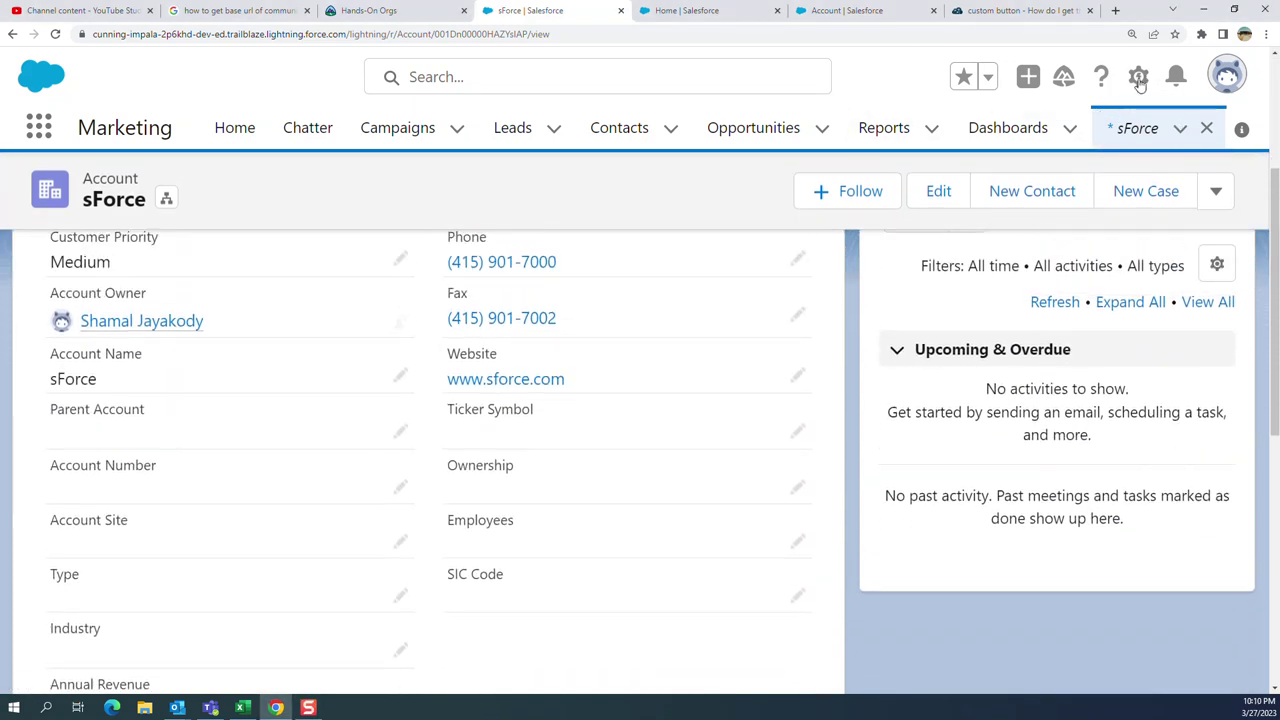
Step: Open the Account object's setup and bring up Account Layout in the page layout editor
{"action": "left_click", "coordinate": [1138, 77]}
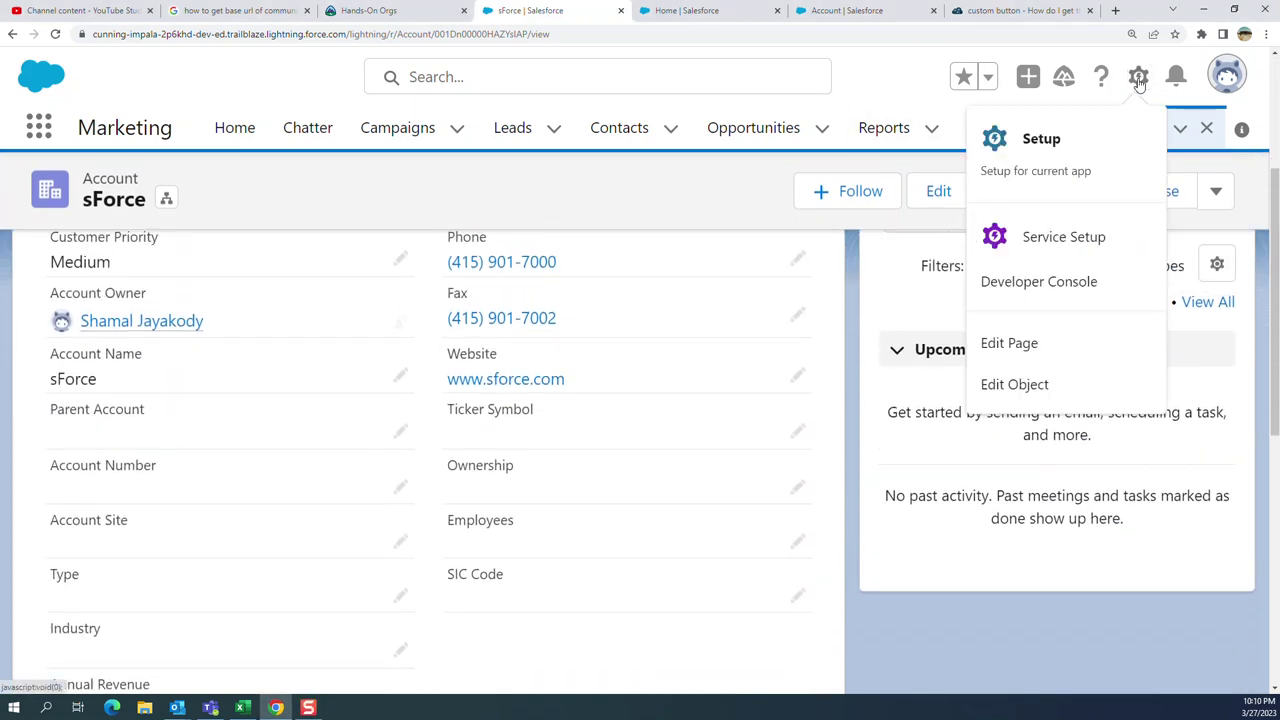
{"action": "left_click", "coordinate": [1015, 385]}
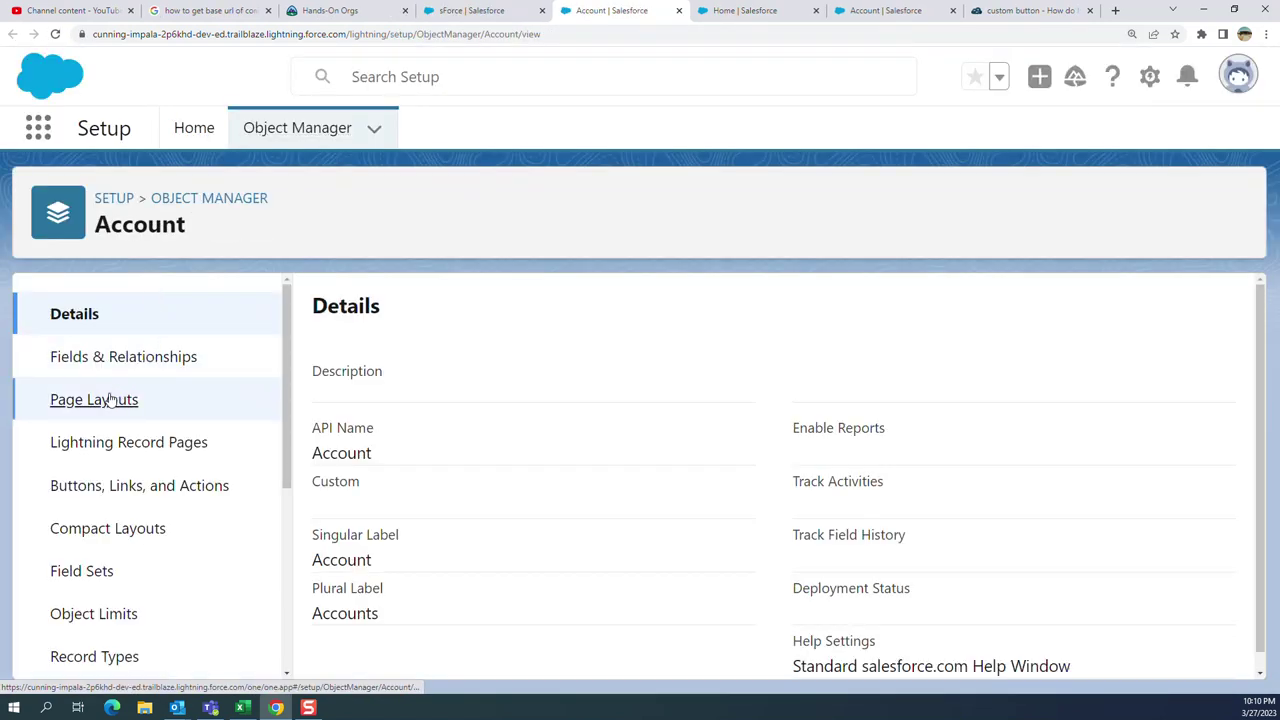
{"action": "left_click", "coordinate": [111, 399]}
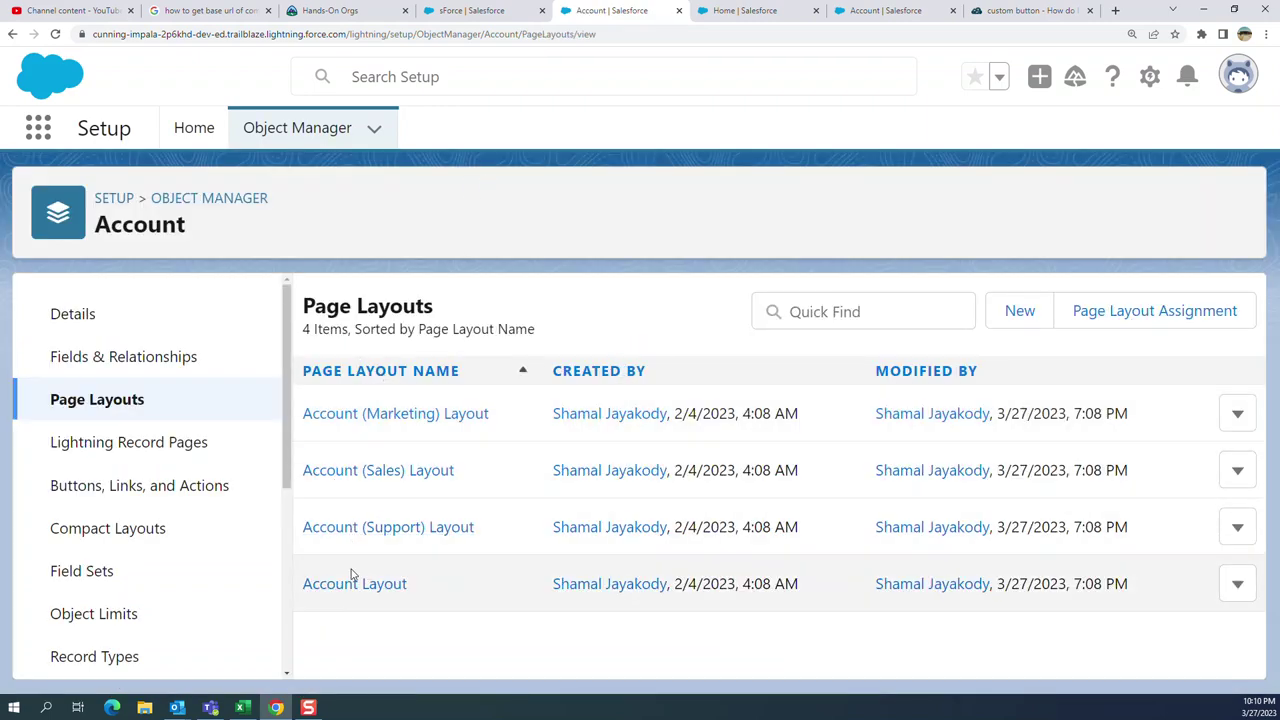
{"action": "left_click", "coordinate": [352, 584]}
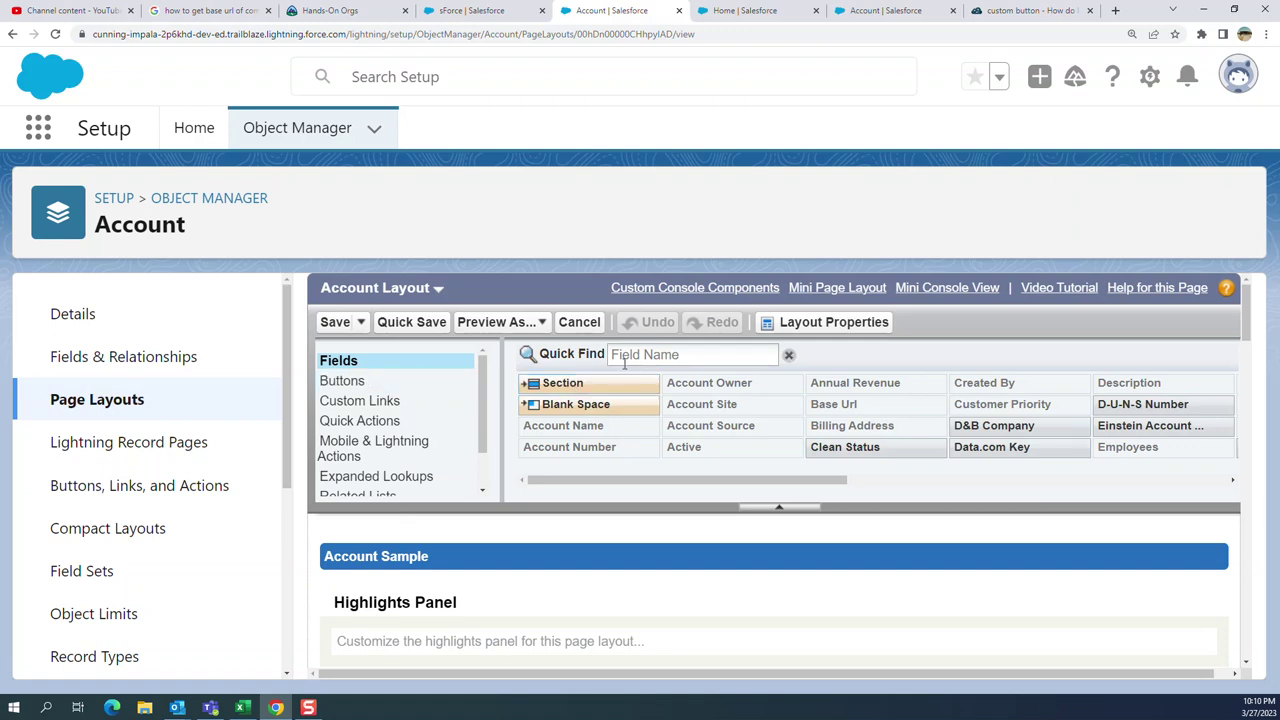
Step: Search the layout's available fields for Base Url and locate the field in the Account Layout
{"action": "left_click", "coordinate": [645, 356]}
{"action": "type", "text": "Base Url"}
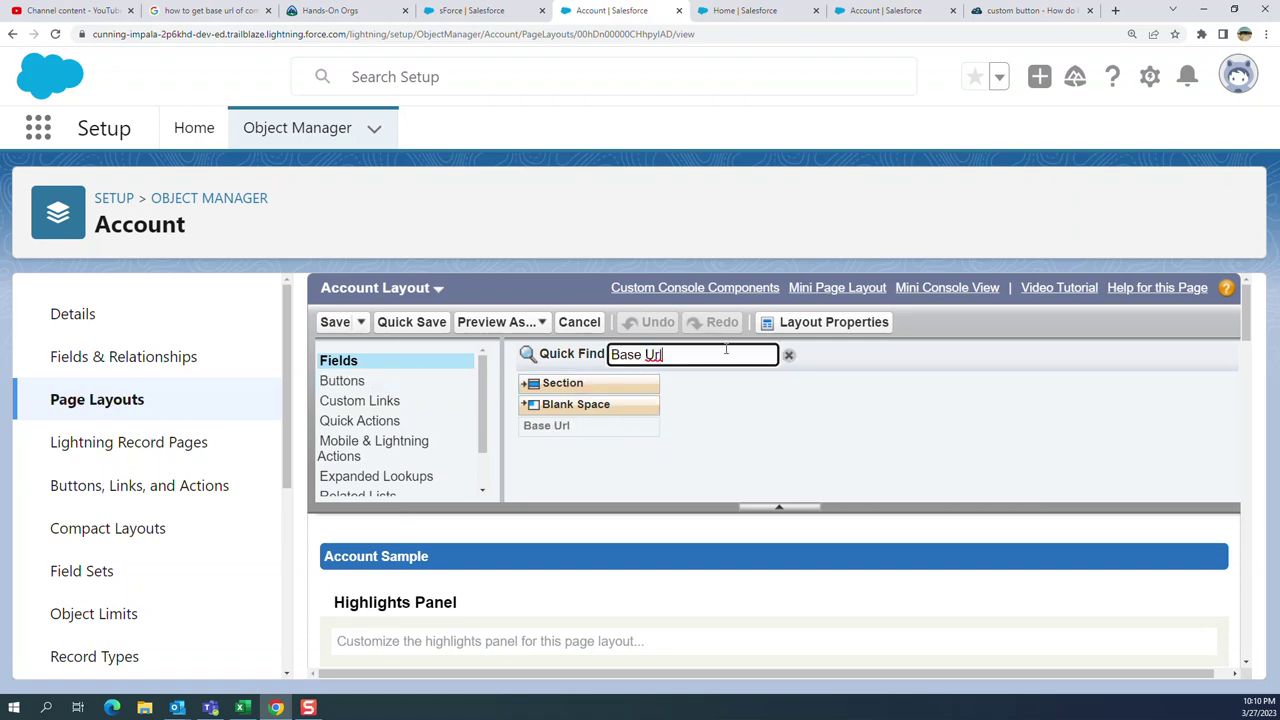
{"action": "left_click", "coordinate": [576, 427]}
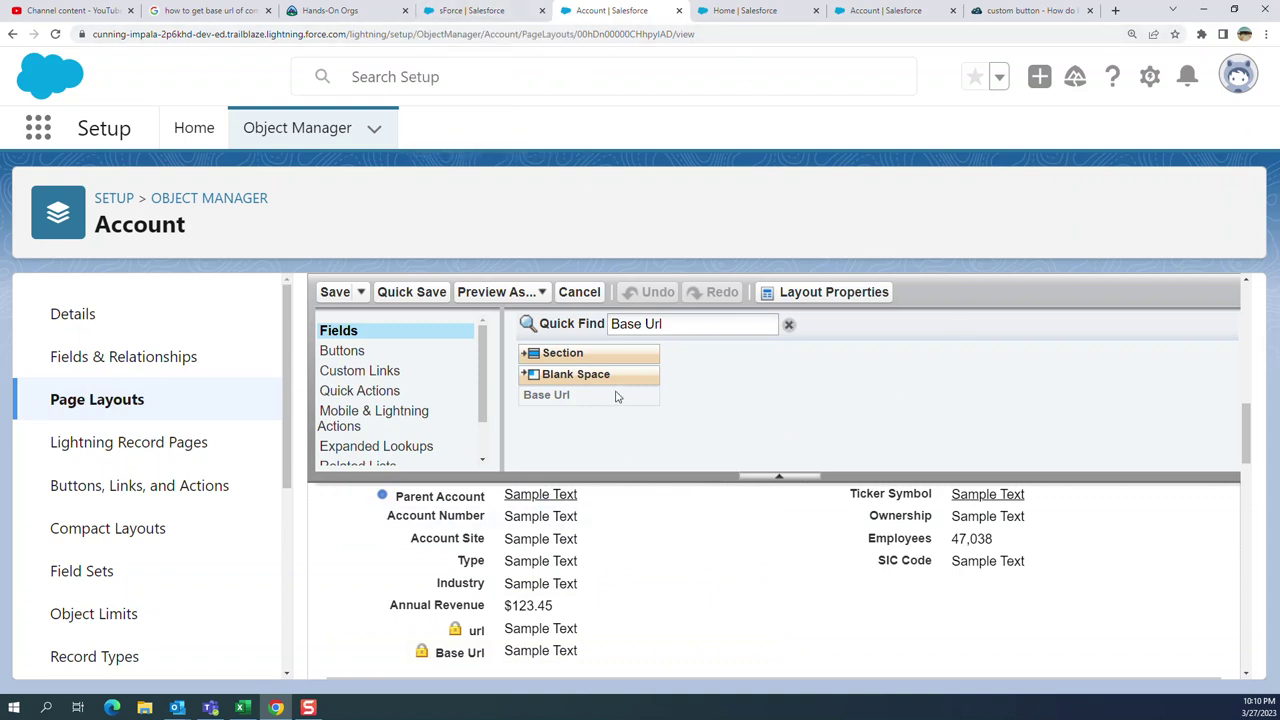
{"action": "left_click", "coordinate": [580, 398]}
Step: Return to the sForce account record, save it again without changing any values, and reload the page
{"action": "left_click", "coordinate": [466, 12]}
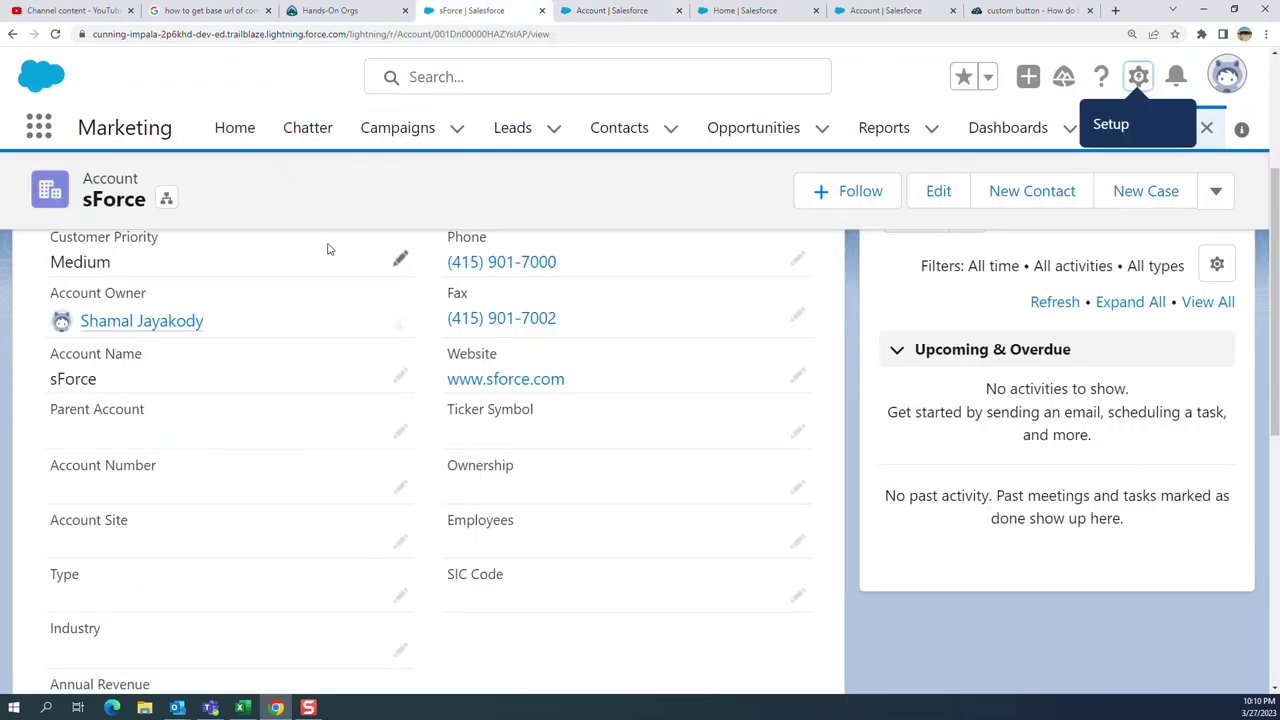
{"action": "scroll", "coordinate": [326, 249], "scroll_direction": "up", "scroll_amount": 5}
{"action": "left_click", "coordinate": [928, 216]}
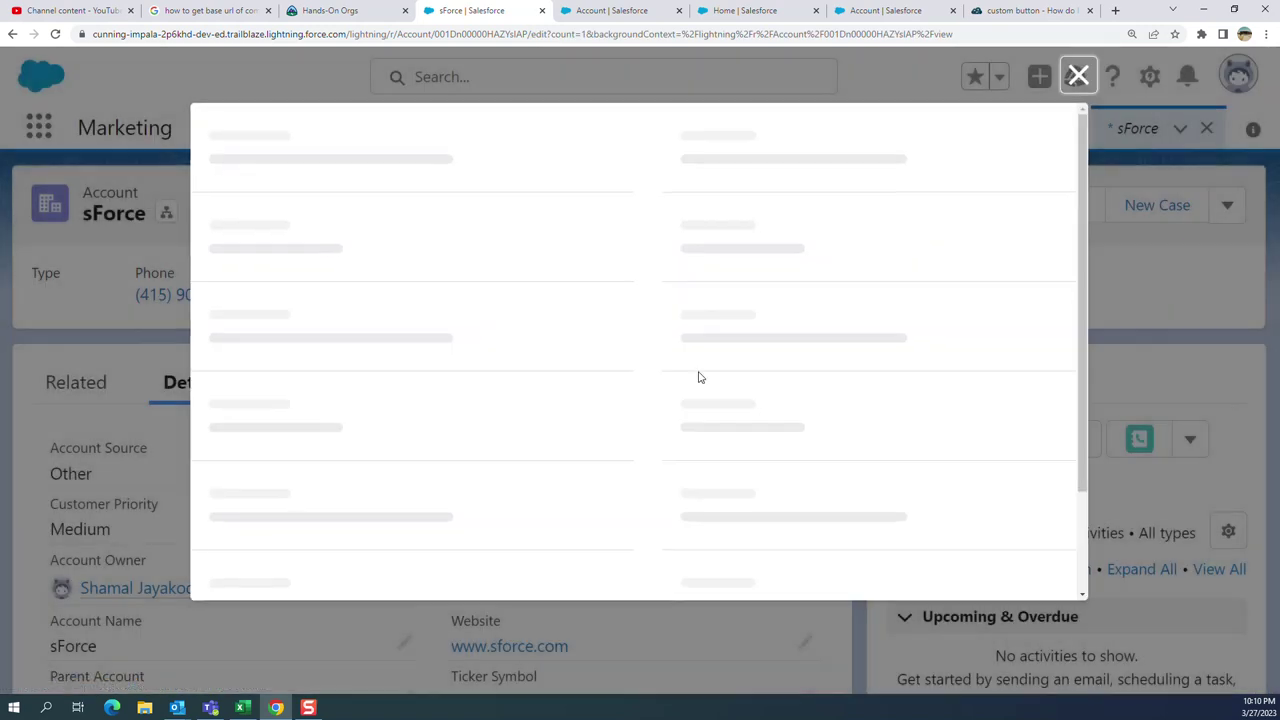
{"action": "scroll", "coordinate": [694, 374], "scroll_direction": "down", "scroll_amount": 5}
{"action": "left_click", "coordinate": [749, 556]}
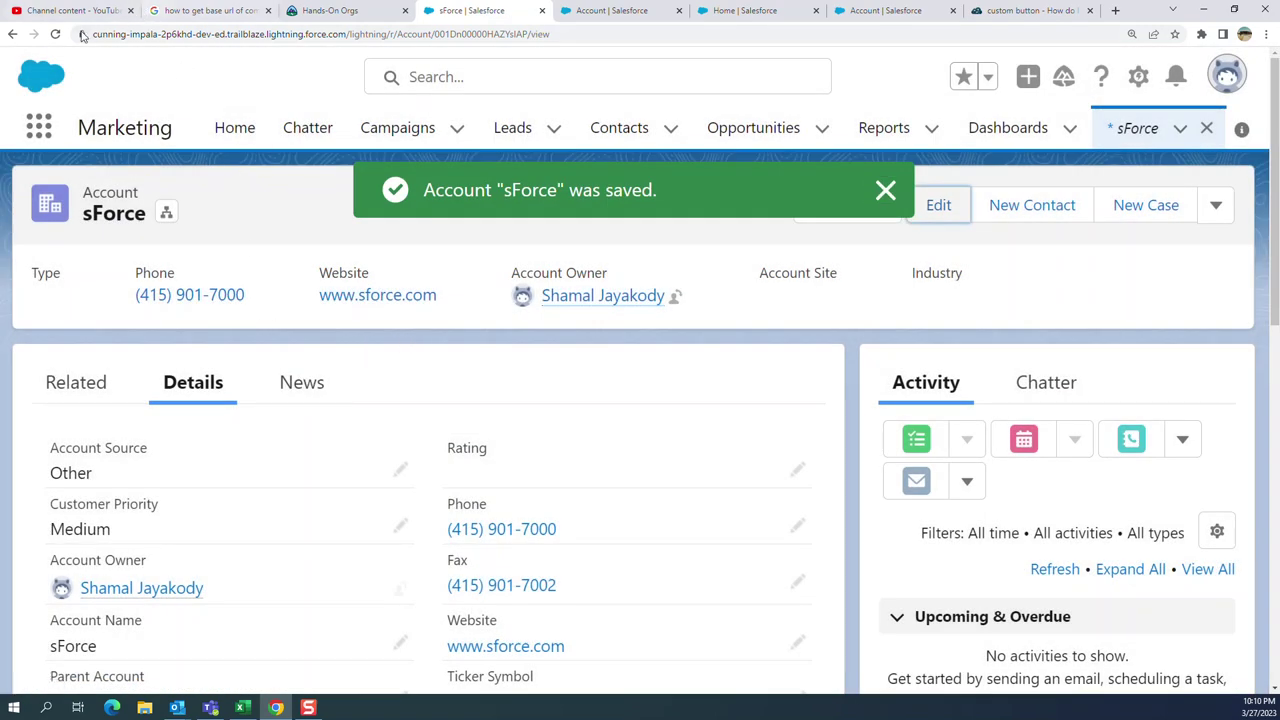
{"action": "left_click", "coordinate": [55, 33]}
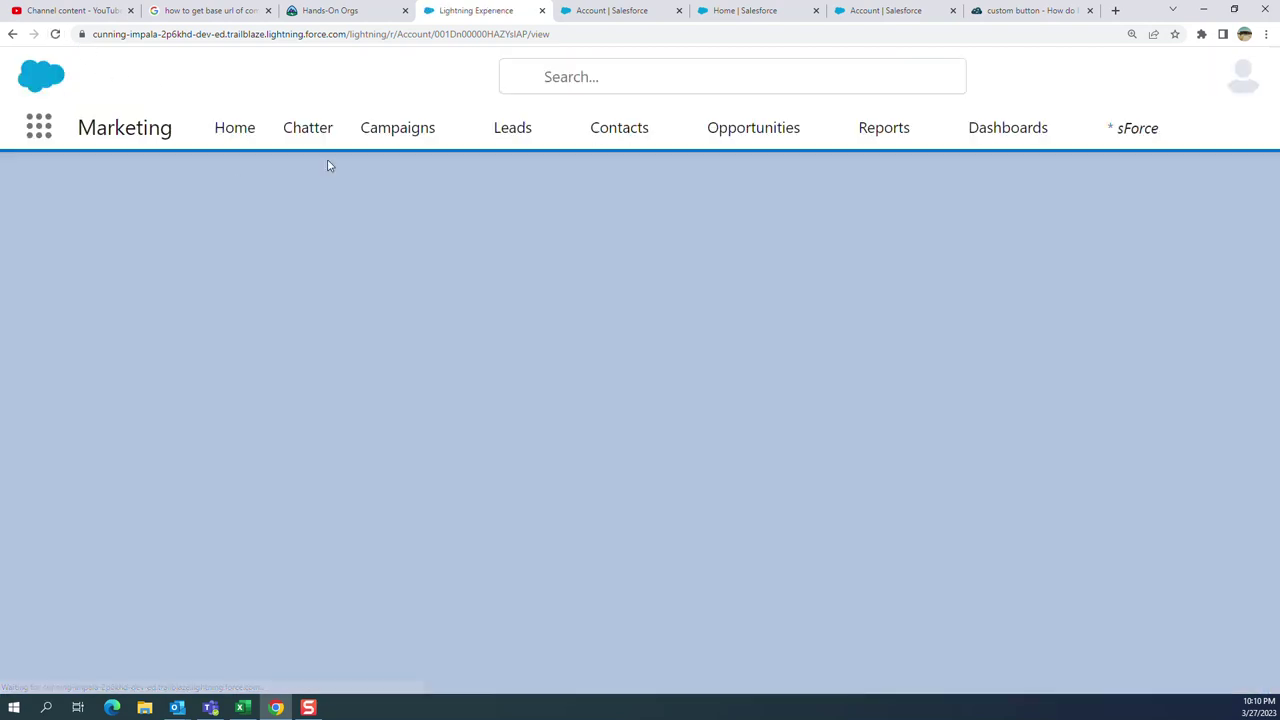
Step: Check the Base Url value in the sForce account's detail fields
{"action": "scroll", "coordinate": [346, 314], "scroll_direction": "down", "scroll_amount": 5}
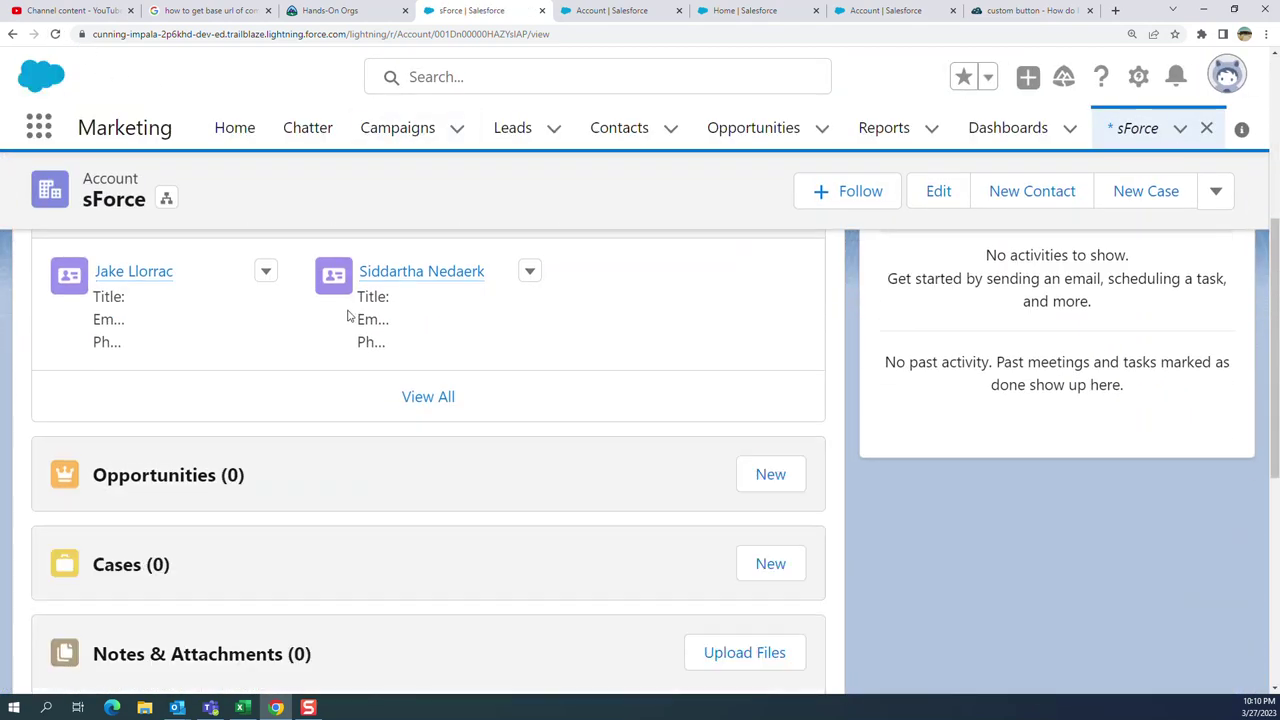
{"action": "scroll", "coordinate": [310, 307], "scroll_direction": "up", "scroll_amount": 6}
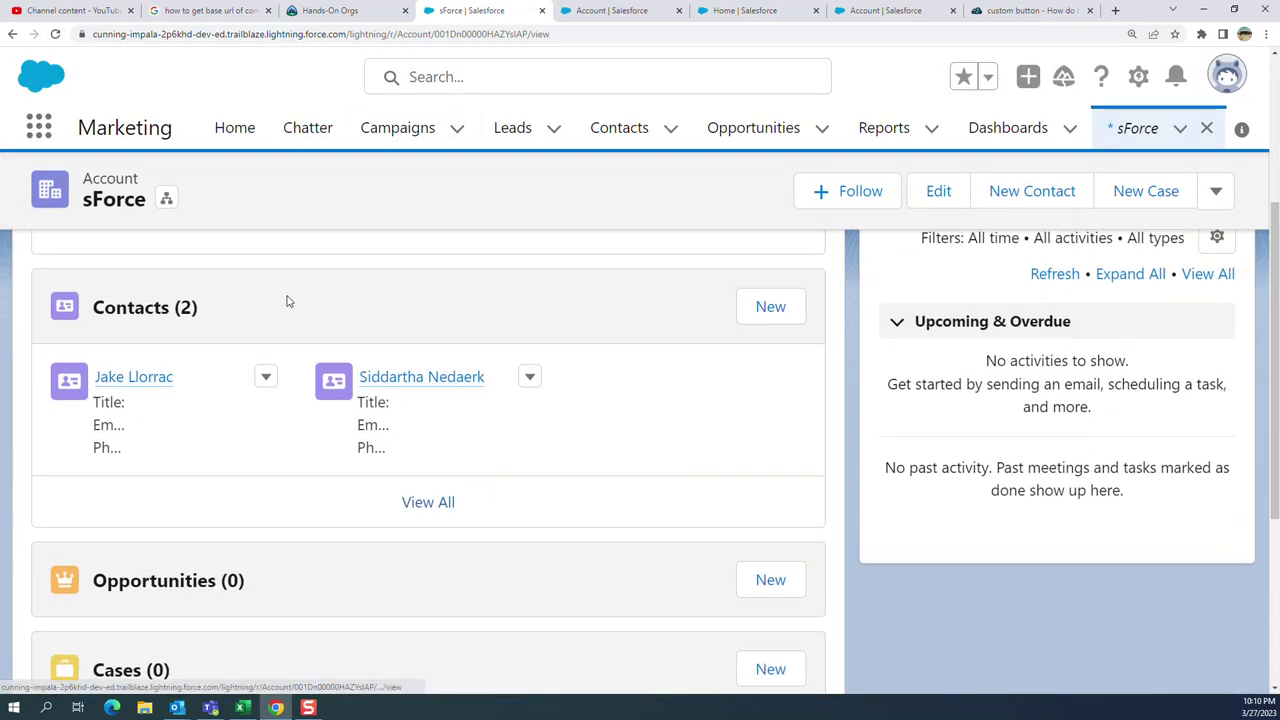
{"action": "left_click", "coordinate": [187, 385]}
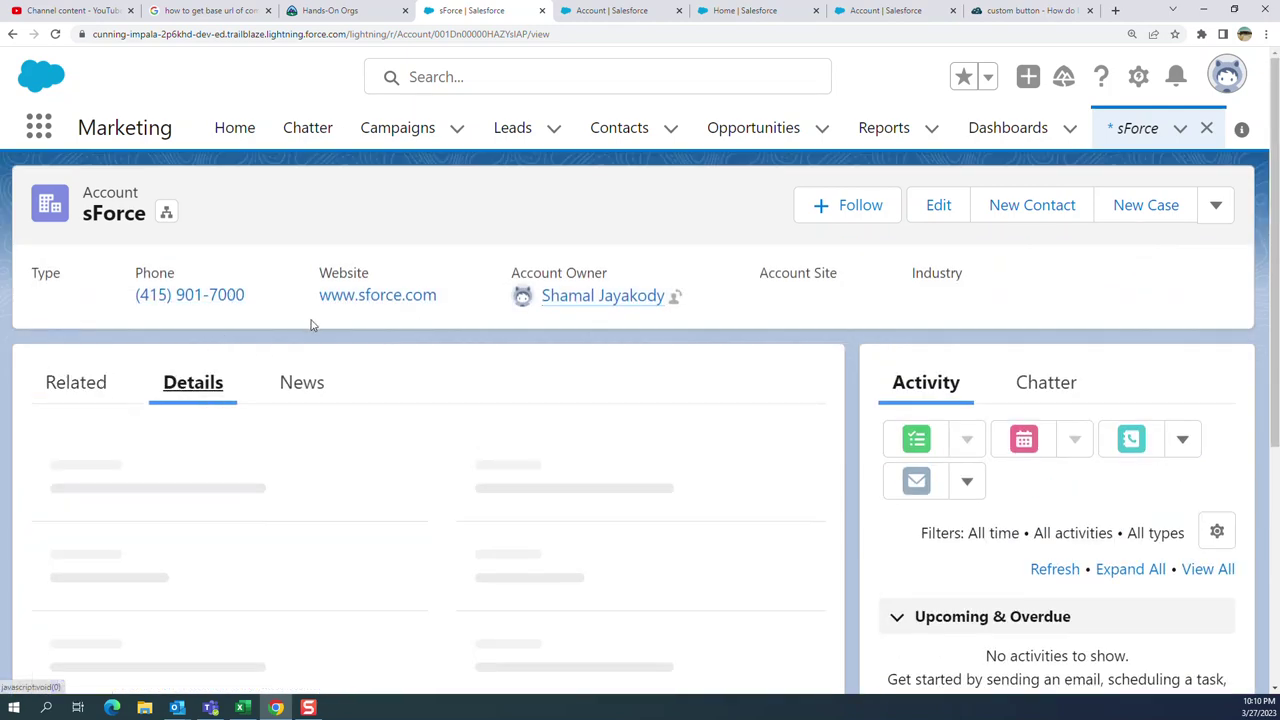
{"action": "scroll", "coordinate": [403, 355], "scroll_direction": "down", "scroll_amount": 3}
{"action": "scroll", "coordinate": [403, 355], "scroll_direction": "down", "scroll_amount": 3}
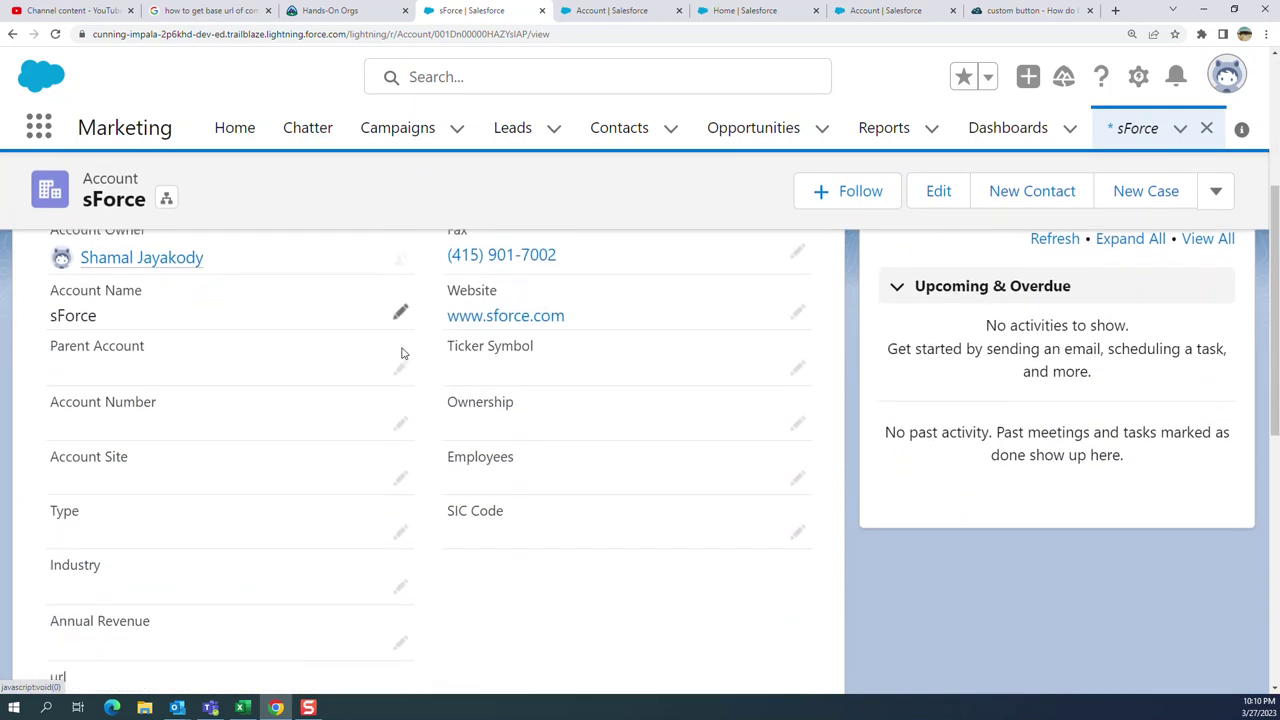
{"action": "scroll", "coordinate": [403, 355], "scroll_direction": "down", "scroll_amount": 1}
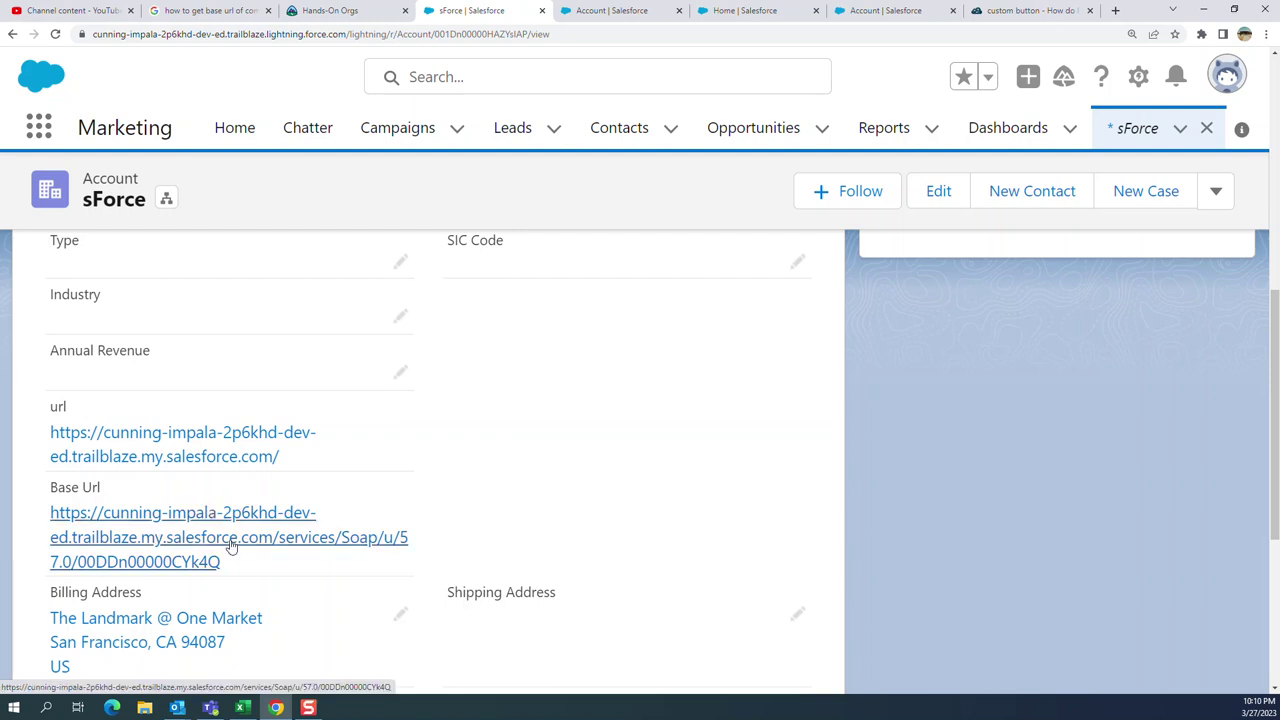
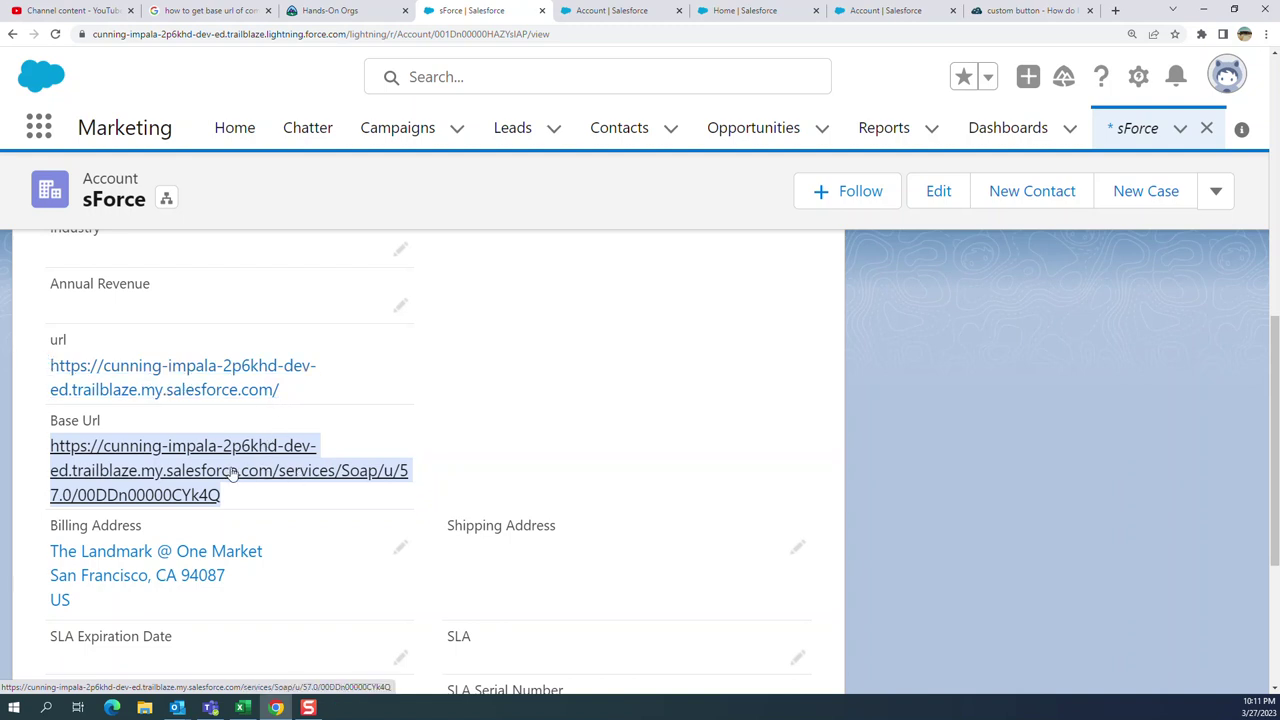
Step: Search the Account object's fields for the existing url formula field and open its definition
{"action": "left_click", "coordinate": [619, 12]}
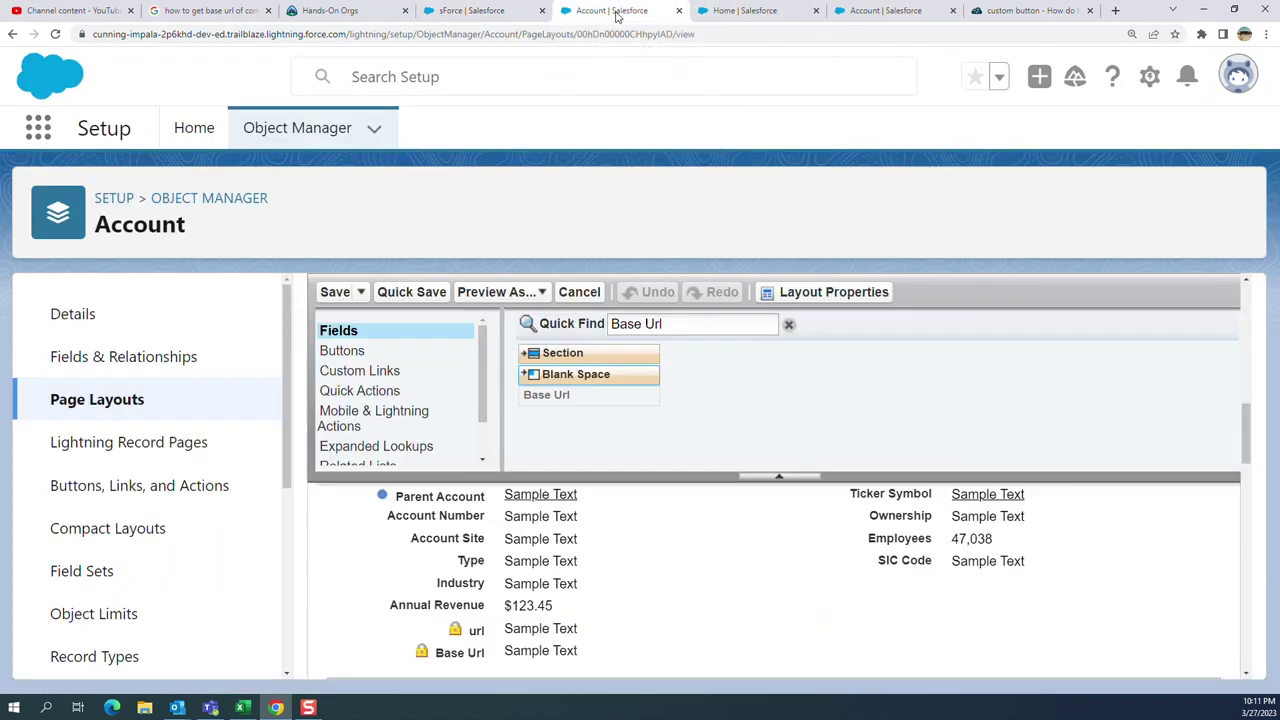
{"action": "left_click", "coordinate": [172, 359]}
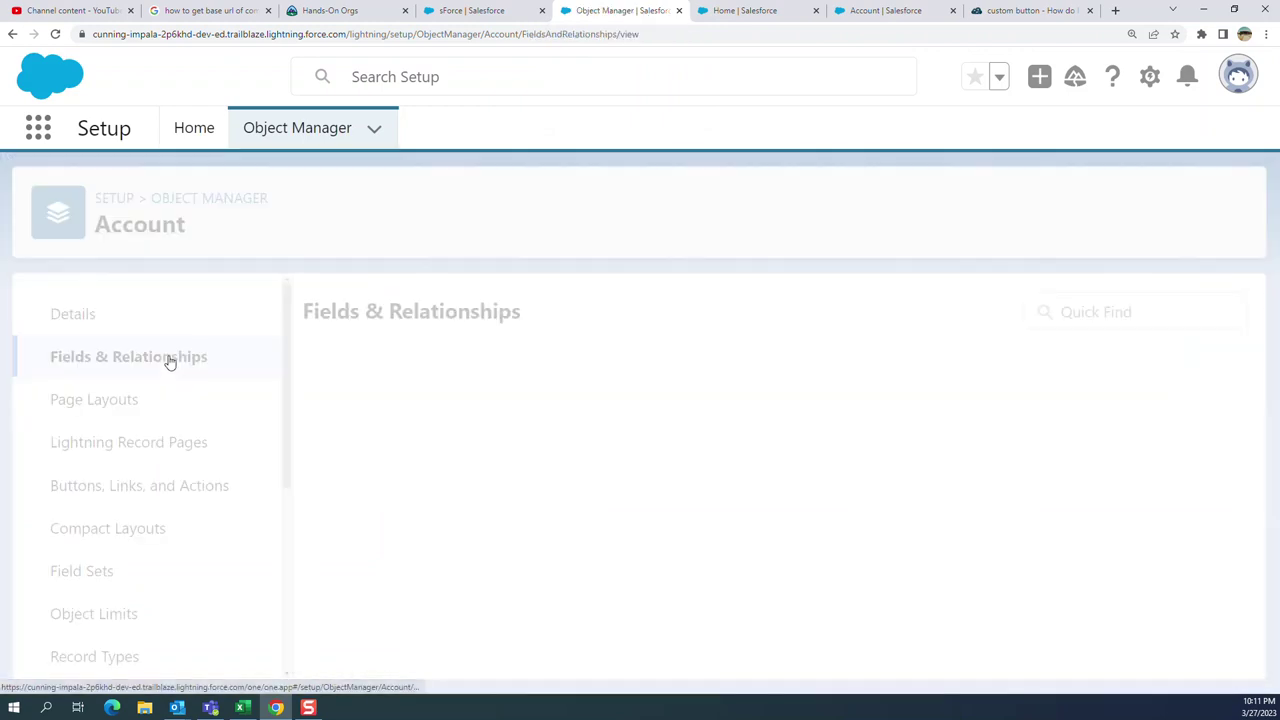
{"action": "left_click", "coordinate": [569, 312]}
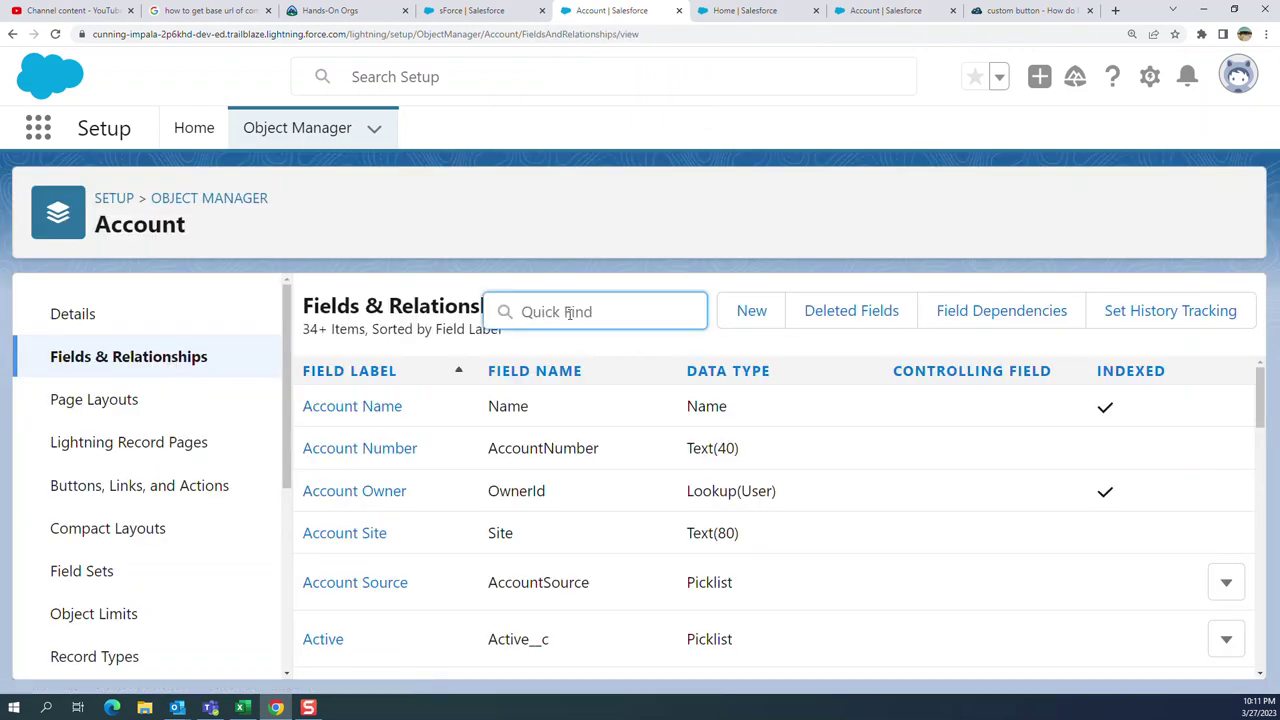
{"action": "type", "text": "url"}
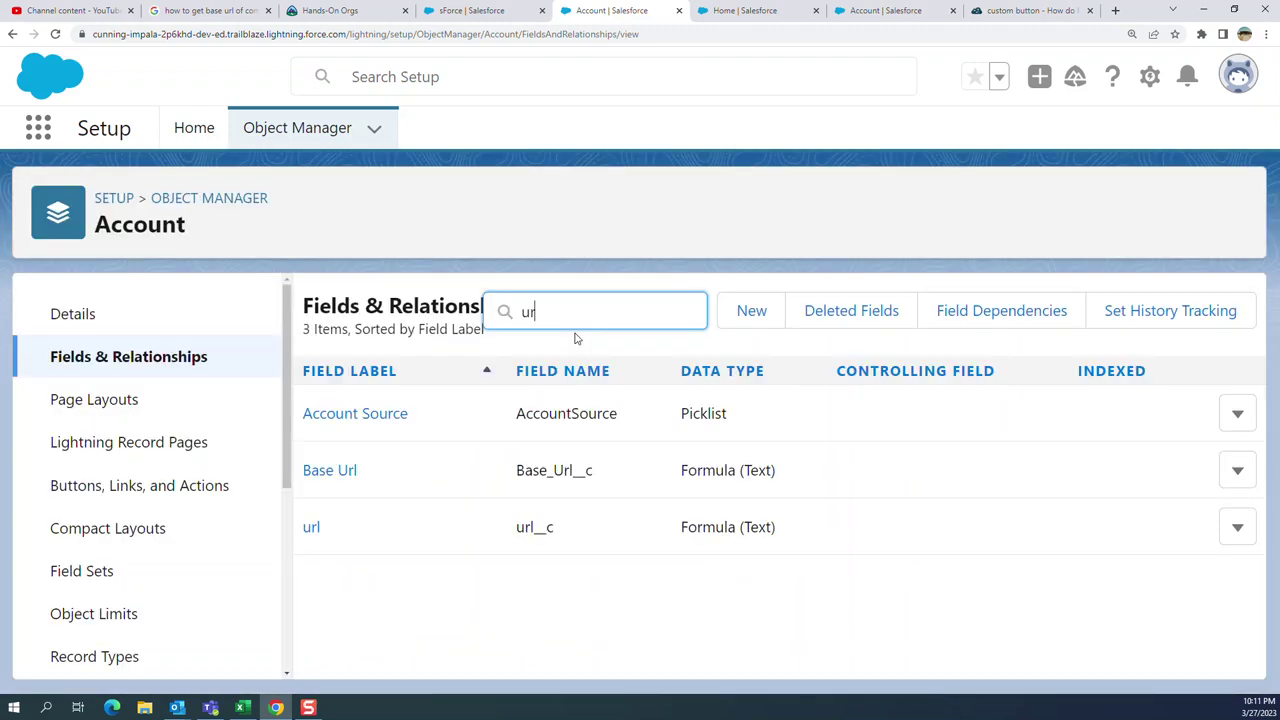
{"action": "left_click", "coordinate": [311, 528]}
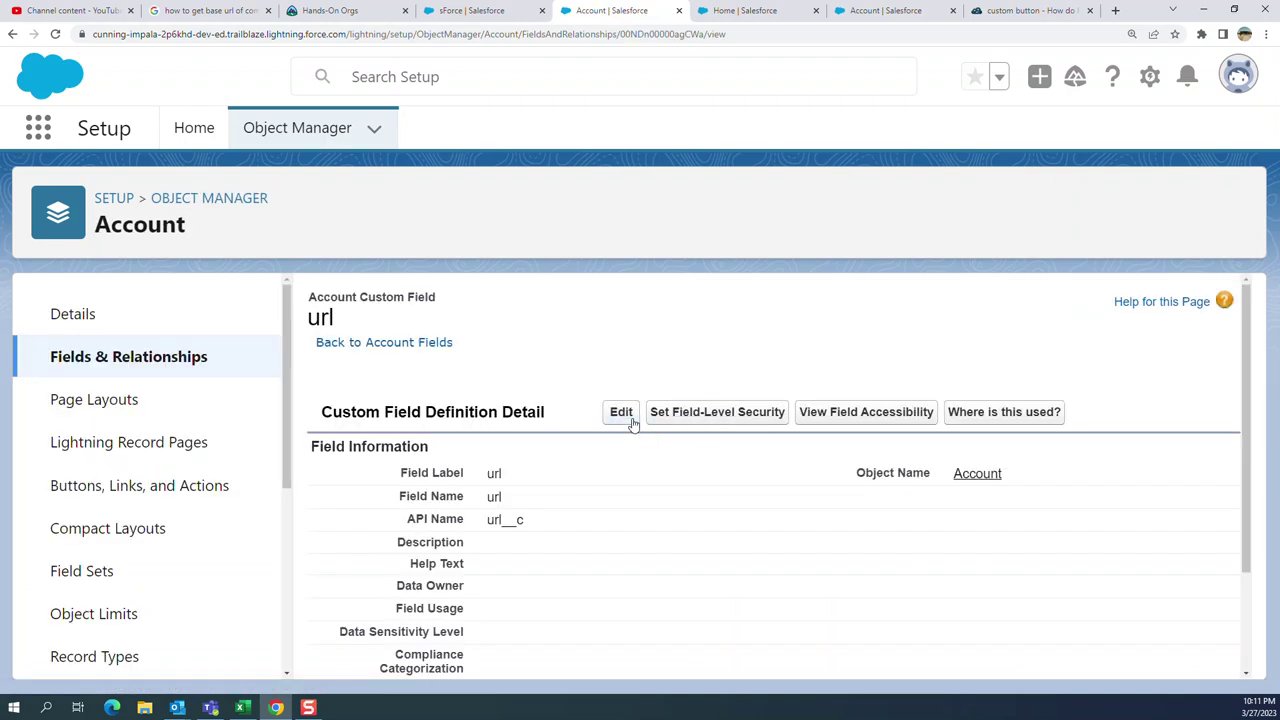
Step: Open the url field for editing and examine the LEFT function and $Api.Partner_Server_URL_570 argument in its formula
{"action": "left_click", "coordinate": [621, 412]}
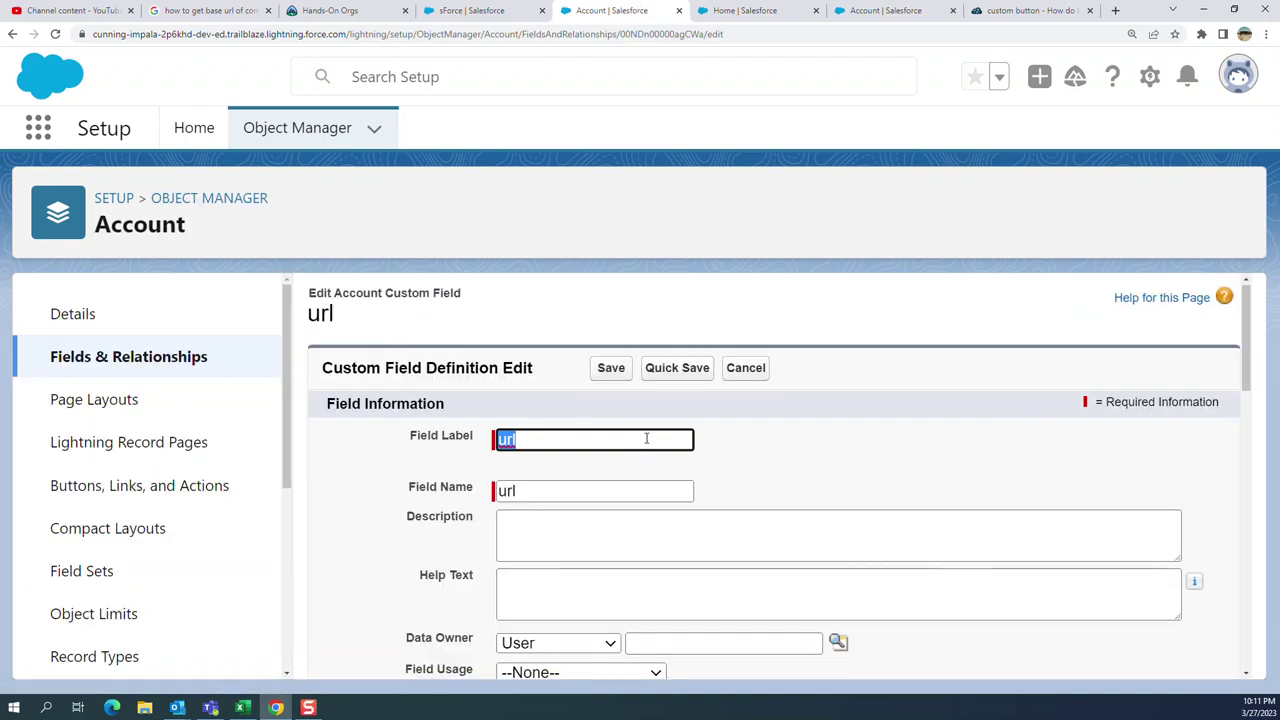
{"action": "scroll", "coordinate": [646, 440], "scroll_direction": "down", "scroll_amount": 10}
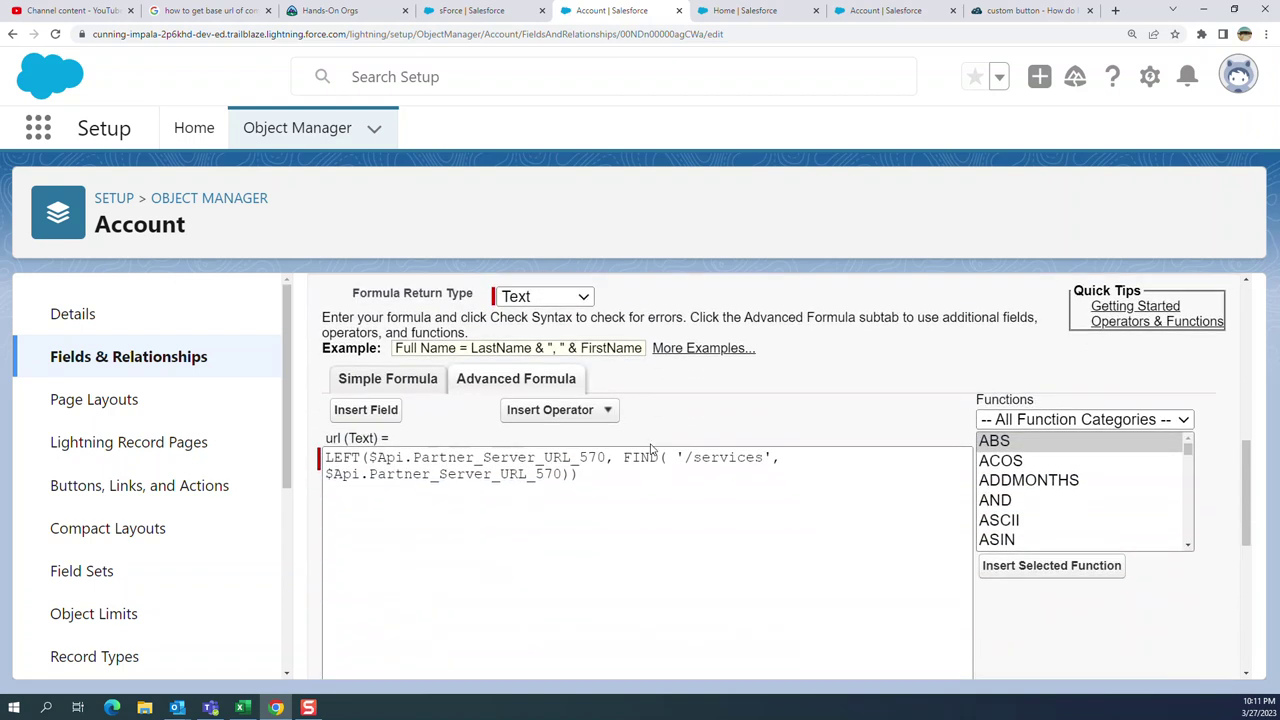
{"action": "double_click", "coordinate": [342, 457]}
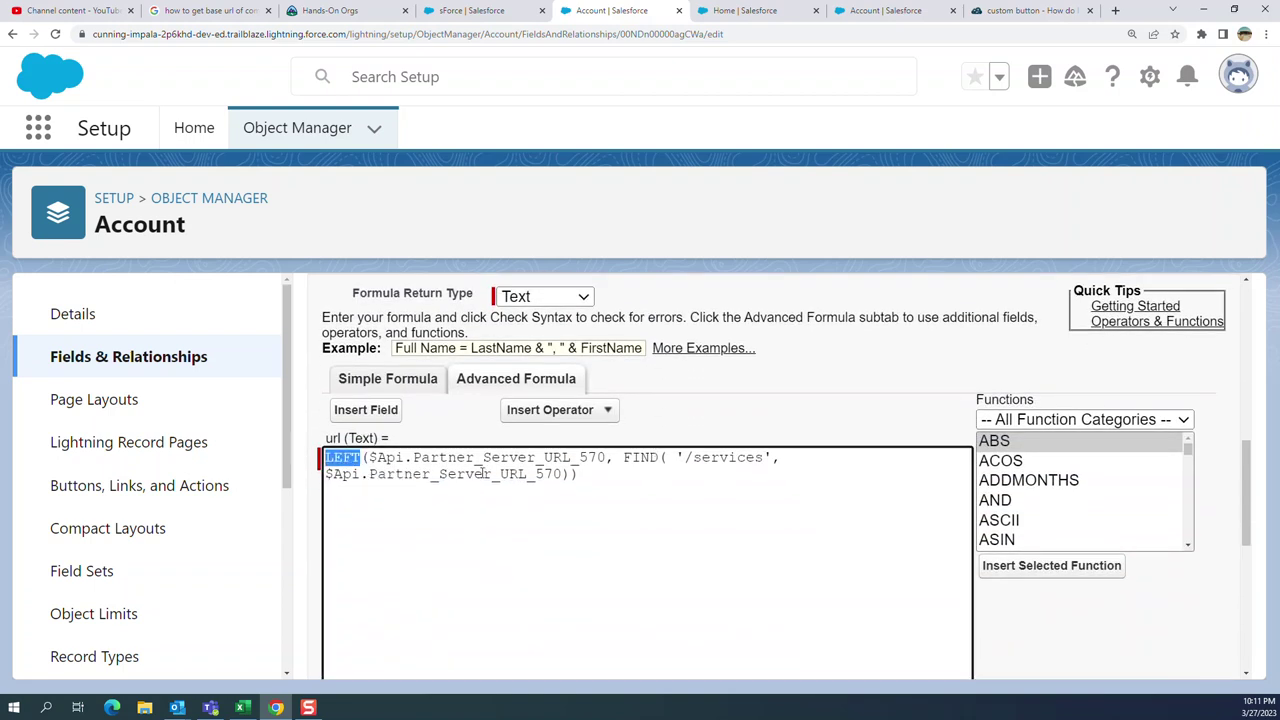
{"action": "left_click_drag", "start_coordinate": [606, 457], "coordinate": [372, 458]}
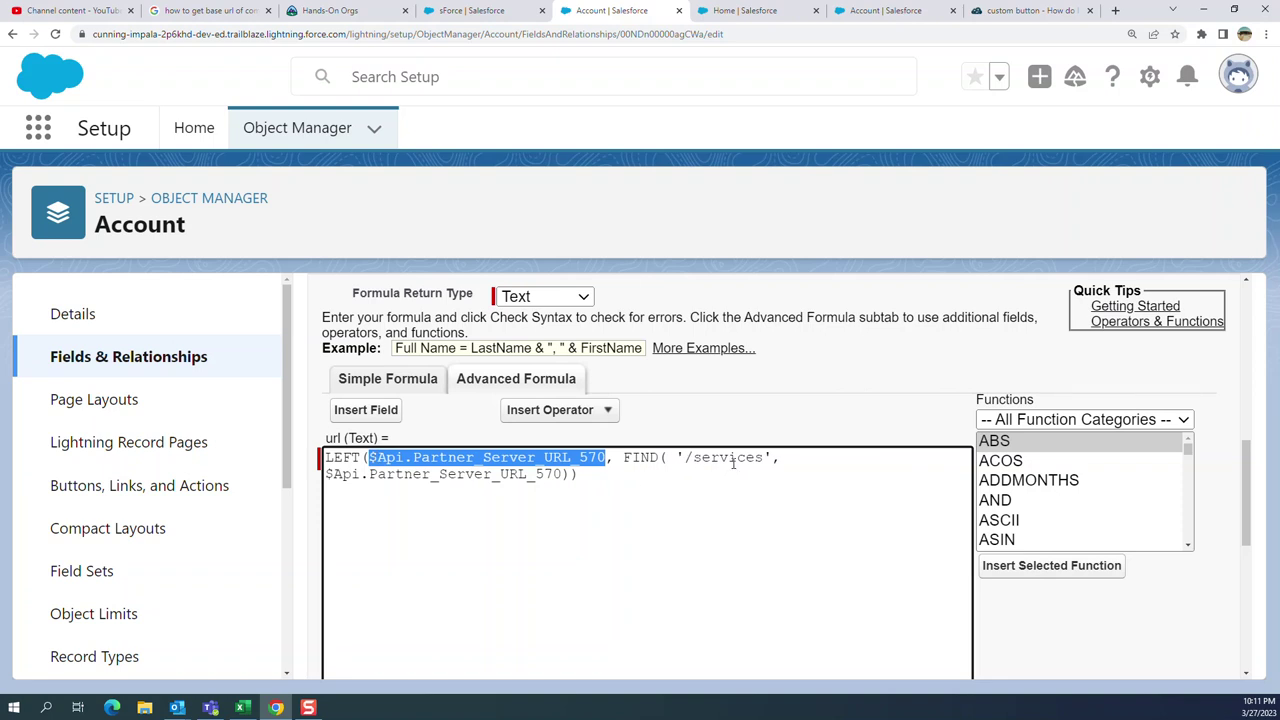
Step: Compare the url formula with the url and Base Url values on the sForce account and the org's domain in the page address
{"action": "left_click", "coordinate": [534, 9]}
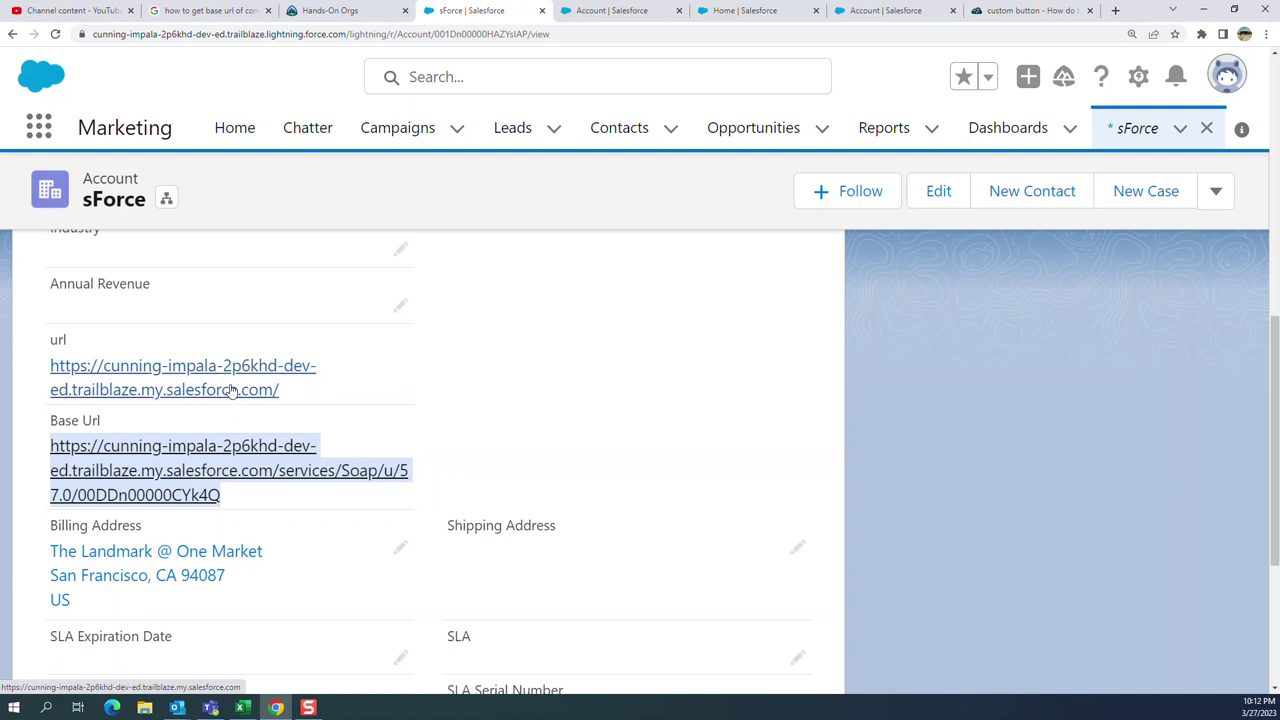
{"action": "left_click", "coordinate": [612, 10]}
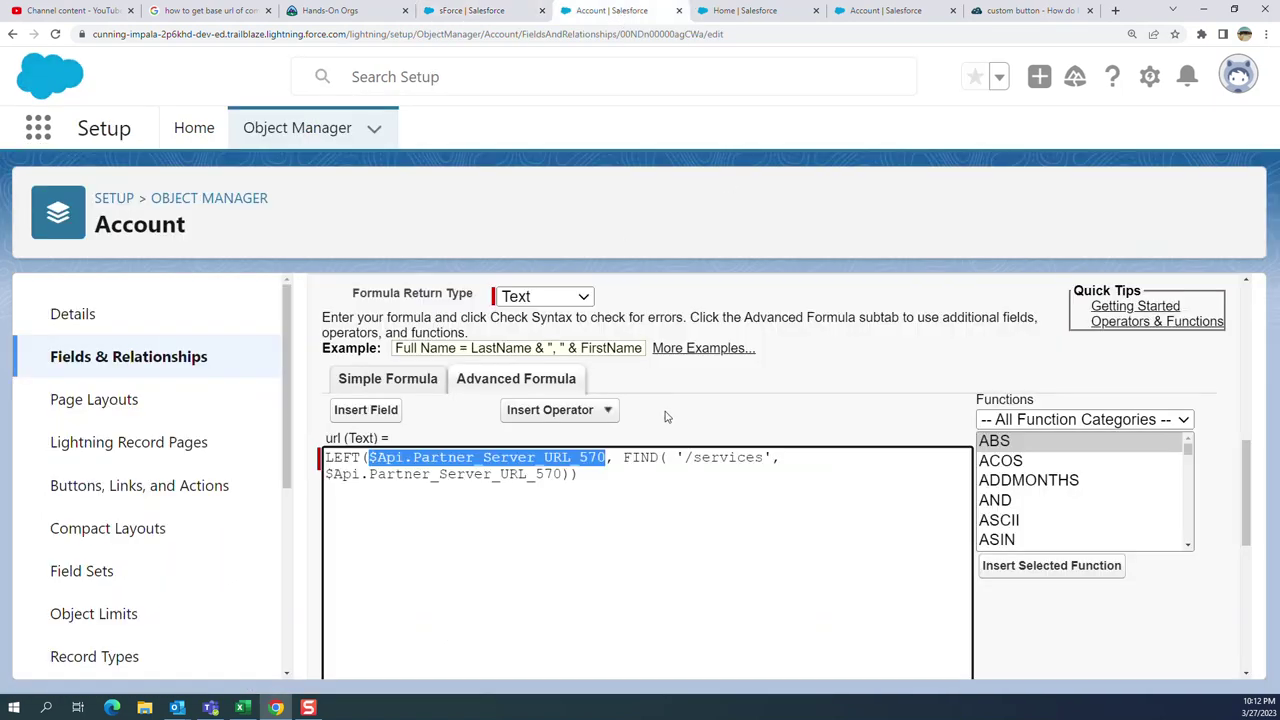
{"action": "left_click", "coordinate": [612, 477]}
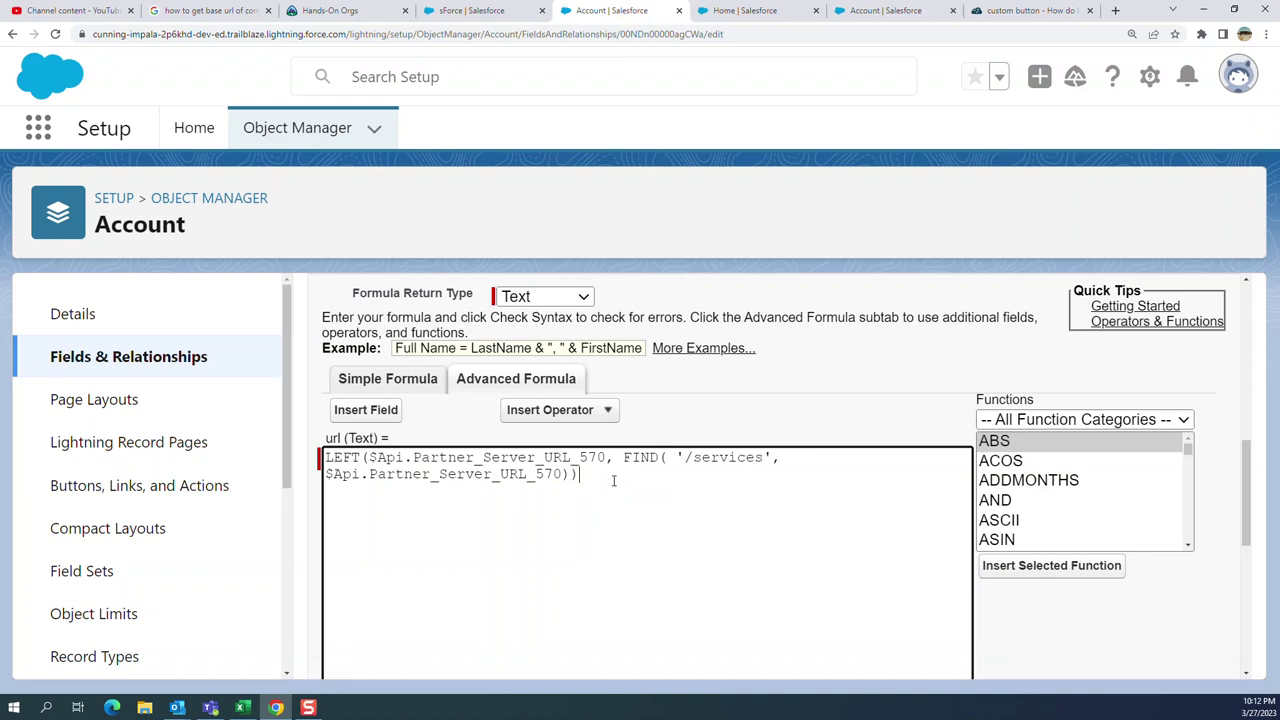
{"action": "left_click", "coordinate": [482, 12]}
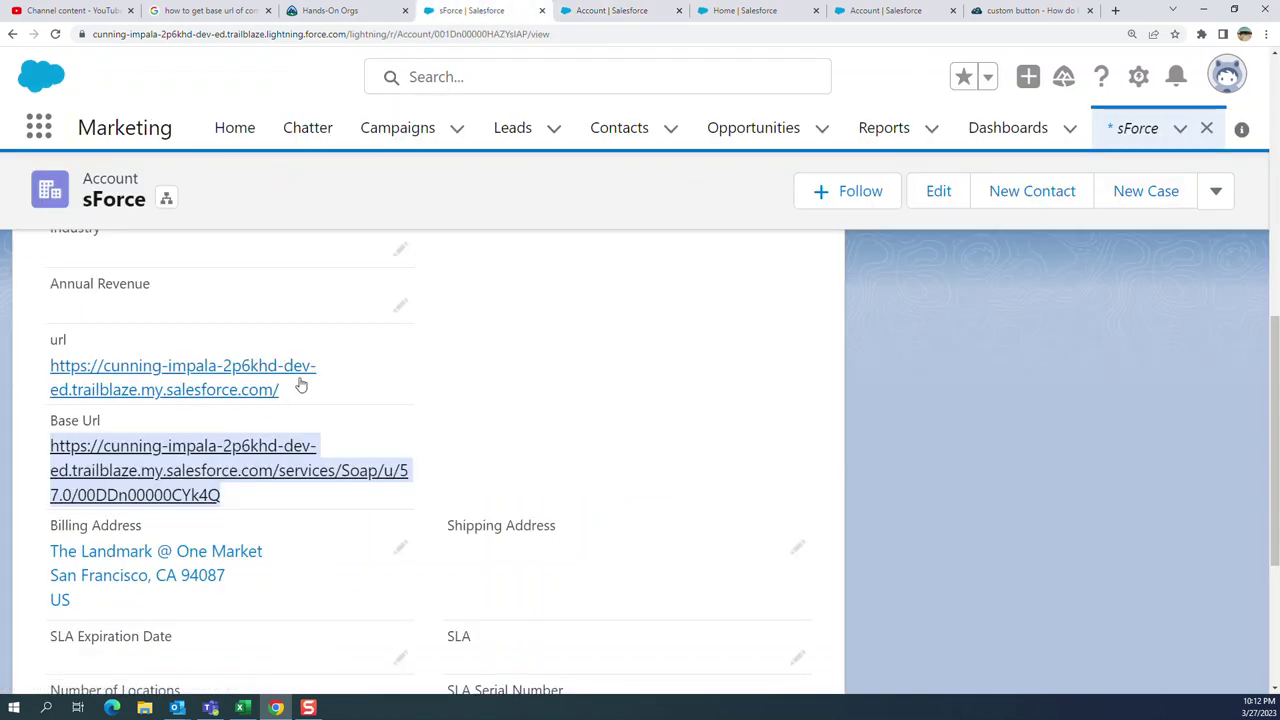
{"action": "left_click", "coordinate": [631, 17]}
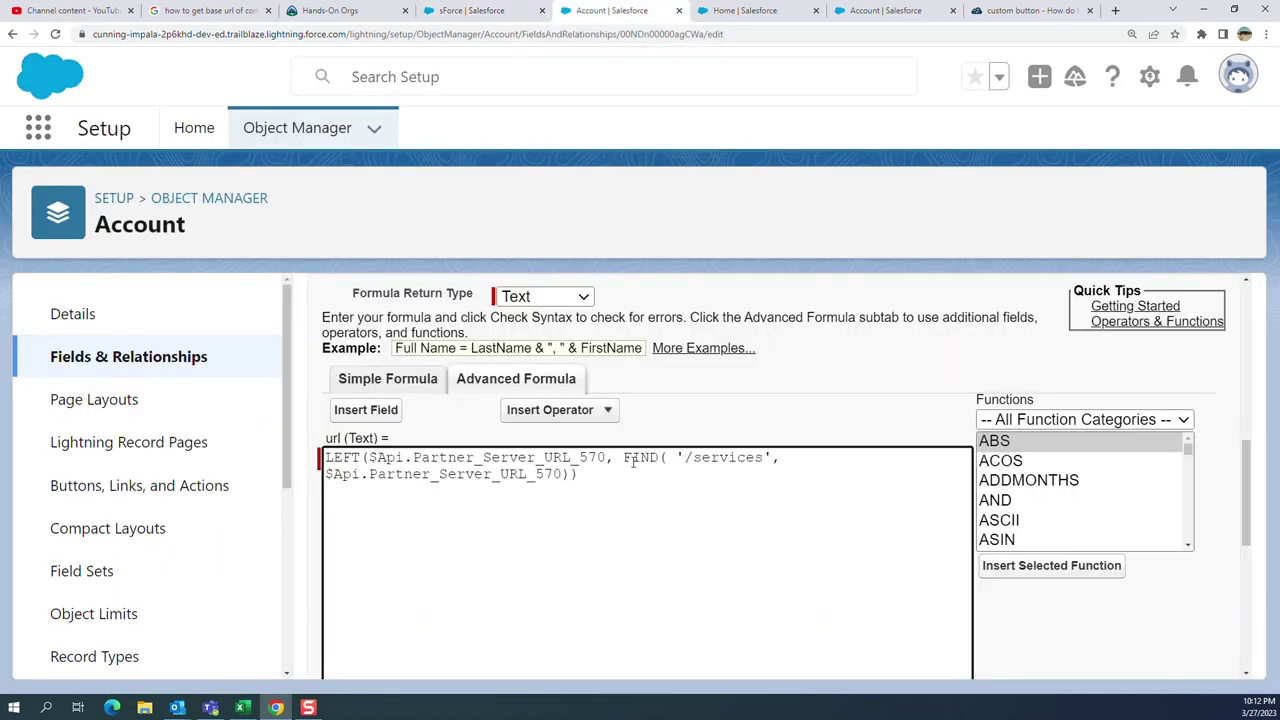
{"action": "left_click", "coordinate": [478, 20]}
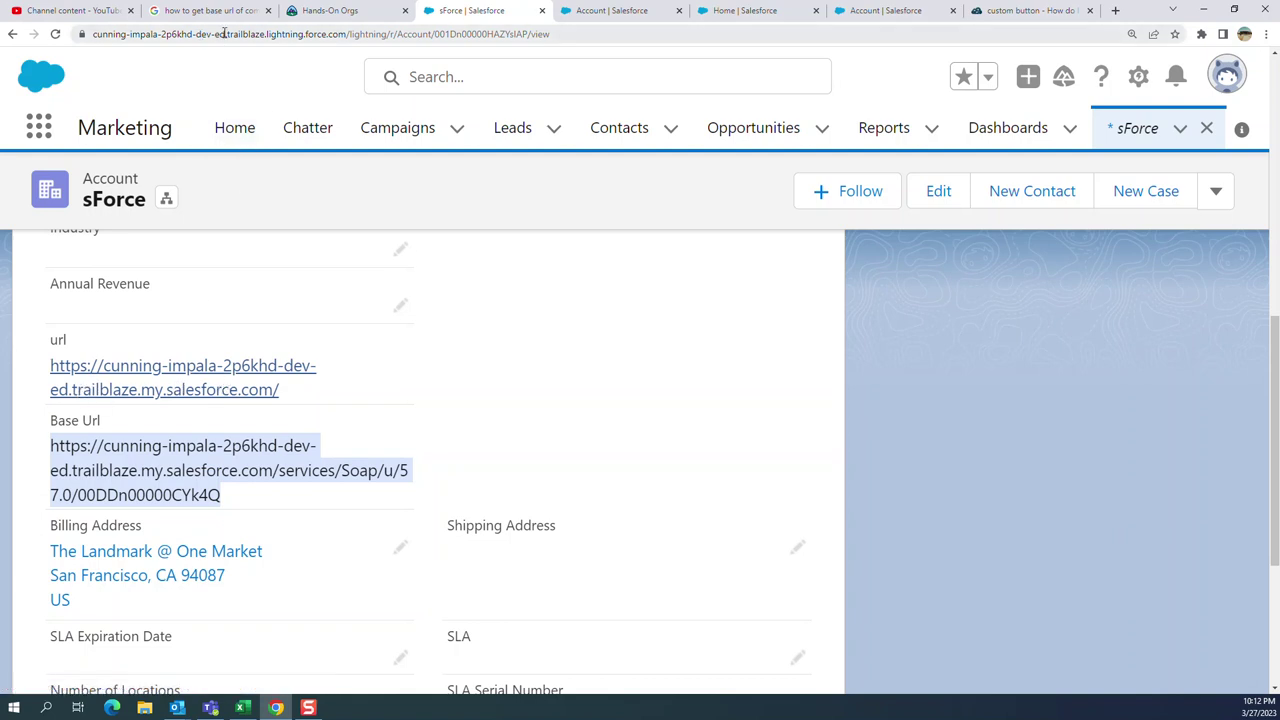
{"action": "left_click_drag", "start_coordinate": [224, 33], "coordinate": [92, 33]}
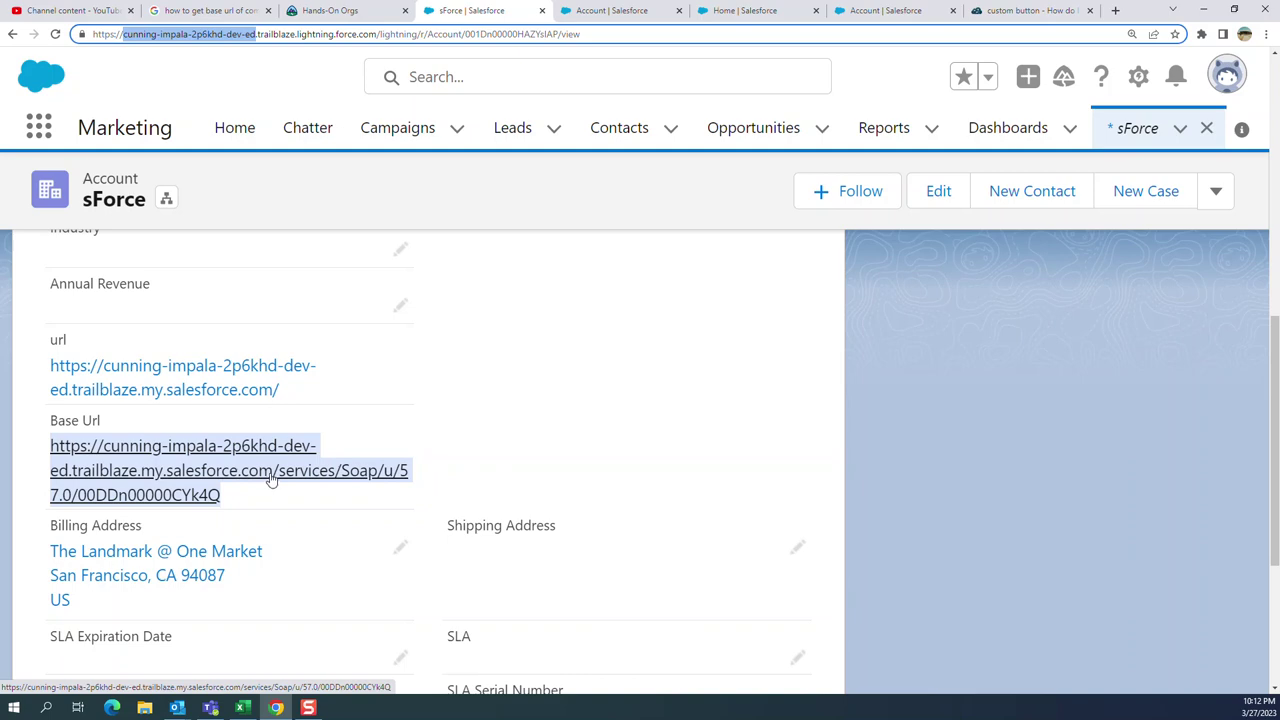
{"action": "left_click", "coordinate": [765, 11]}
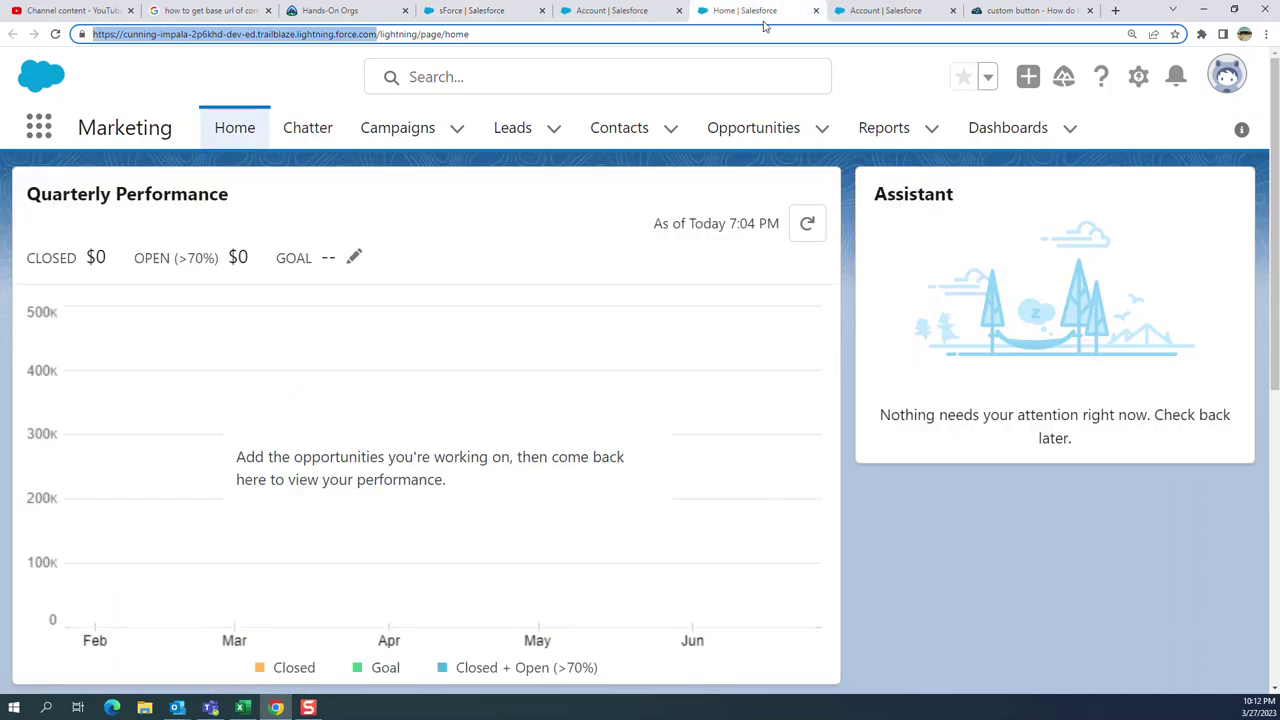
{"action": "left_click", "coordinate": [672, 11]}
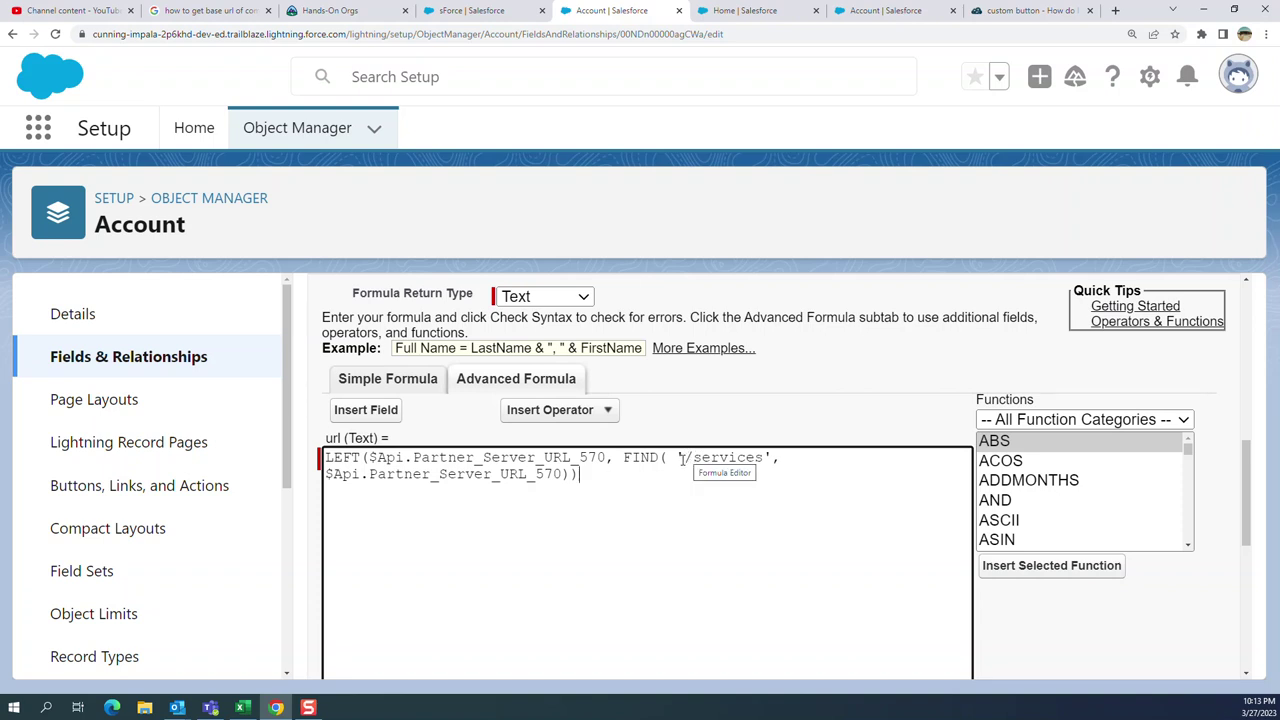
Step: Replace the search text of the FIND function in the url formula with '.my.salesforce.com'
{"action": "left_click_drag", "start_coordinate": [763, 457], "coordinate": [689, 458]}
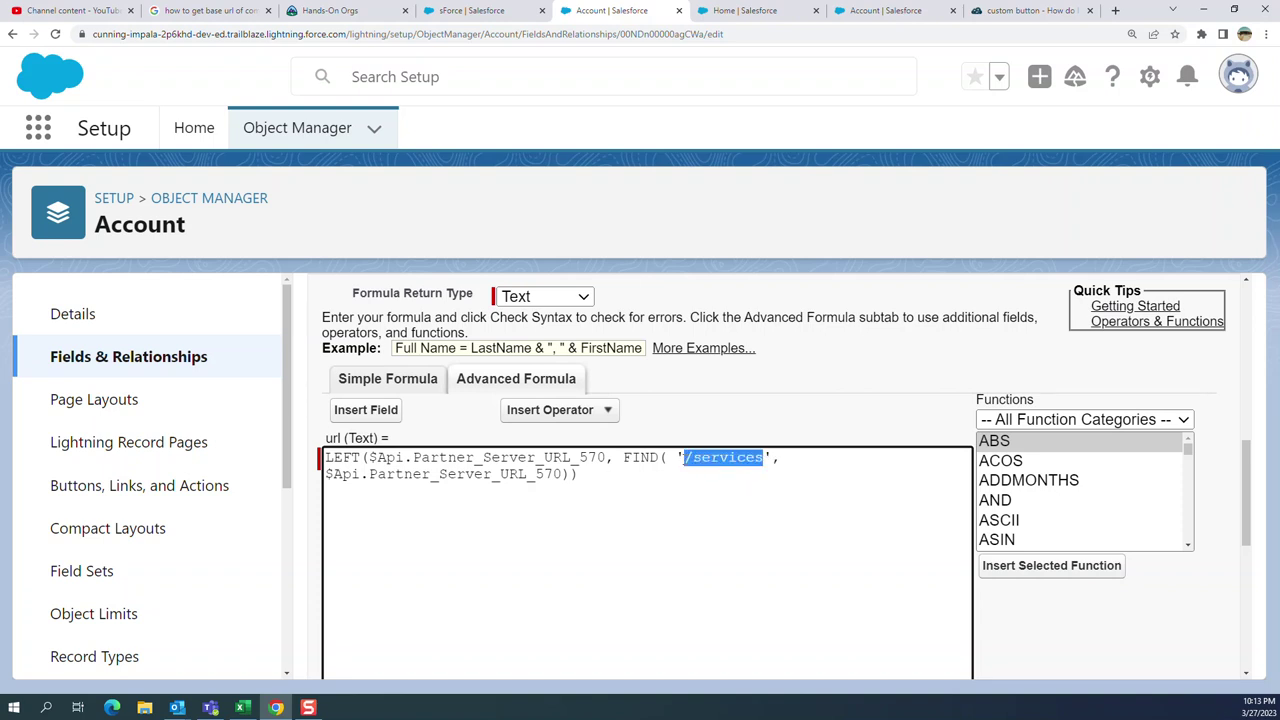
{"action": "key", "text": "BackSpace"}
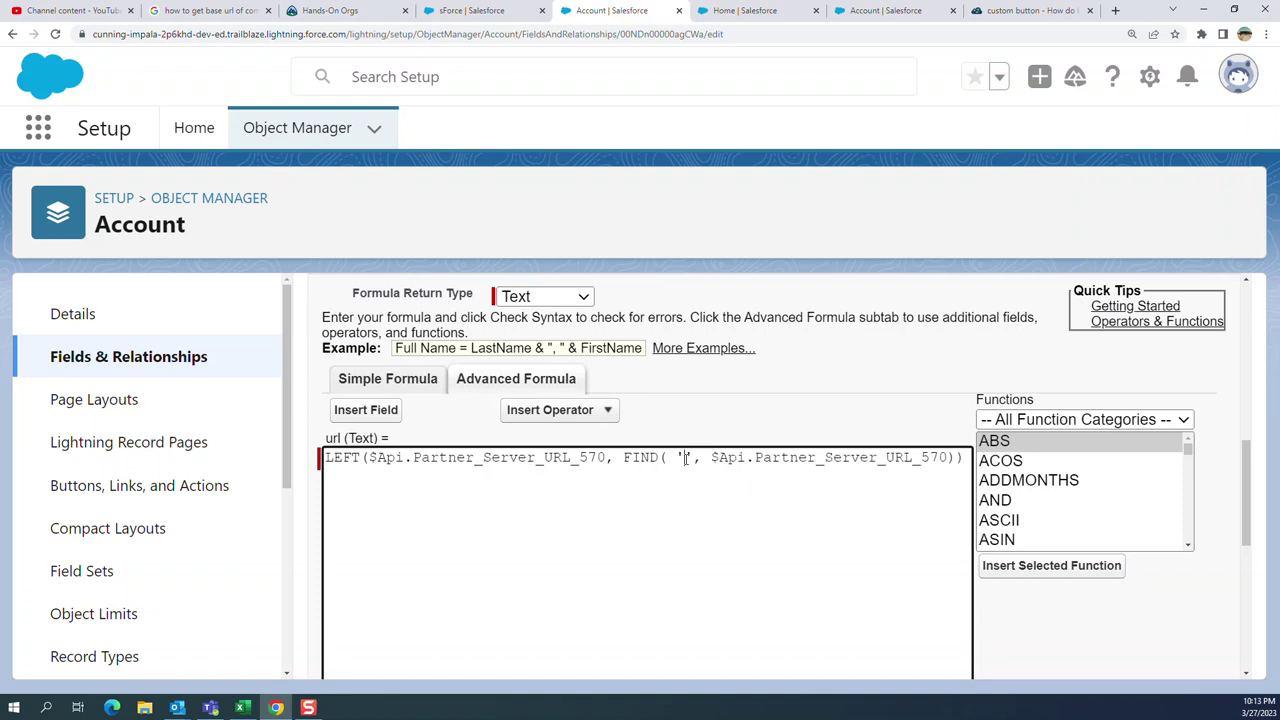
{"action": "type", "text": "/"}
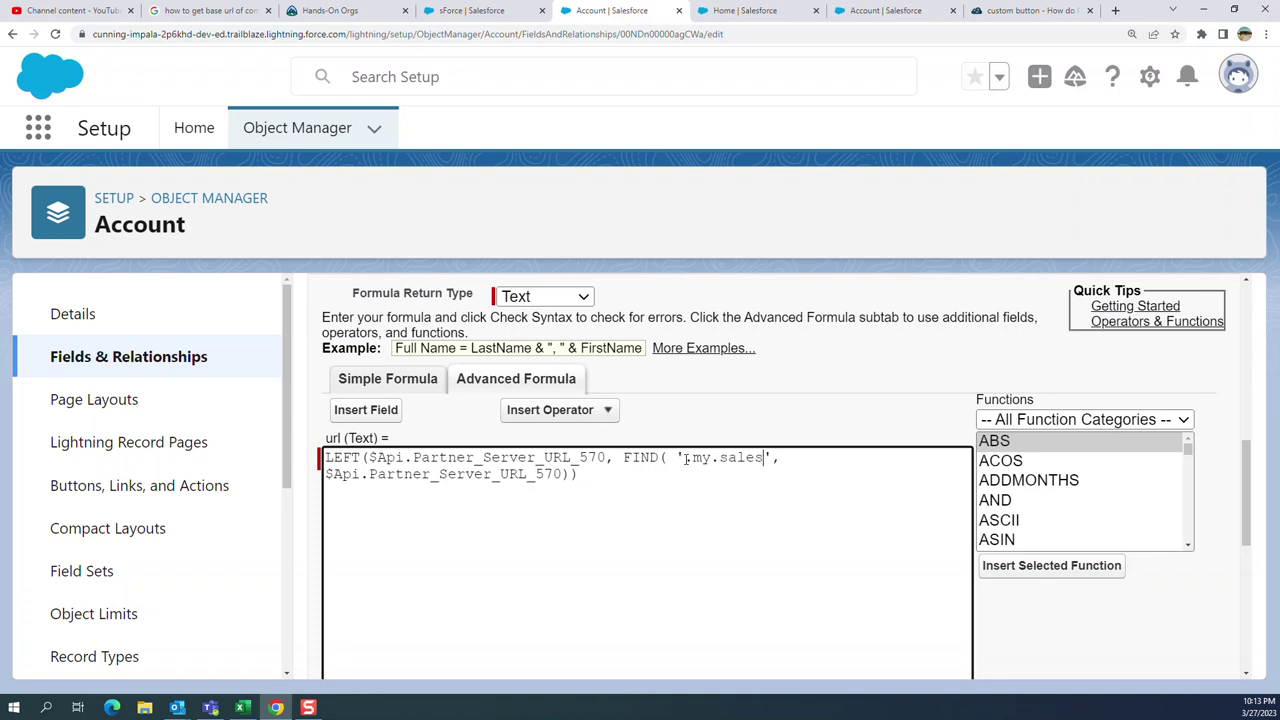
{"action": "type", "text": "my.salesforce.com"}
Step: Check the syntax of the url formula and save the field
{"action": "scroll", "coordinate": [686, 457], "scroll_direction": "down", "scroll_amount": 4}
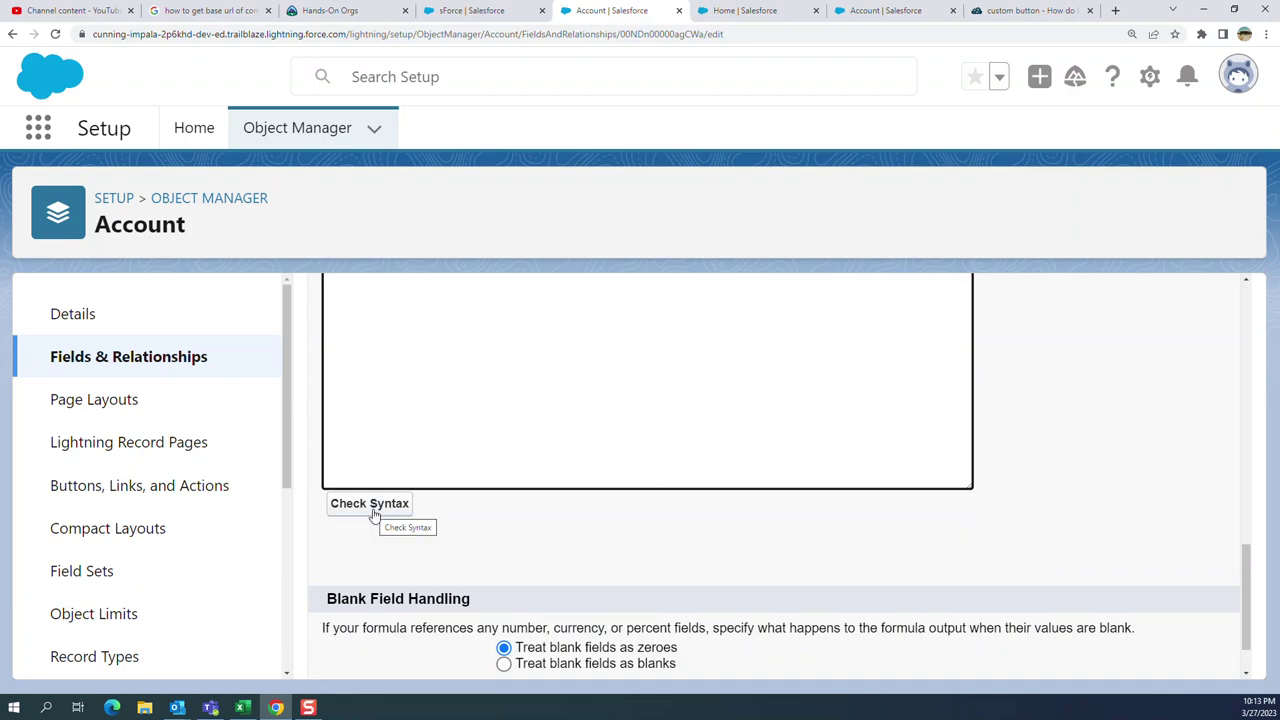
{"action": "left_click", "coordinate": [379, 510]}
{"action": "scroll", "coordinate": [740, 458], "scroll_direction": "down", "scroll_amount": 10}
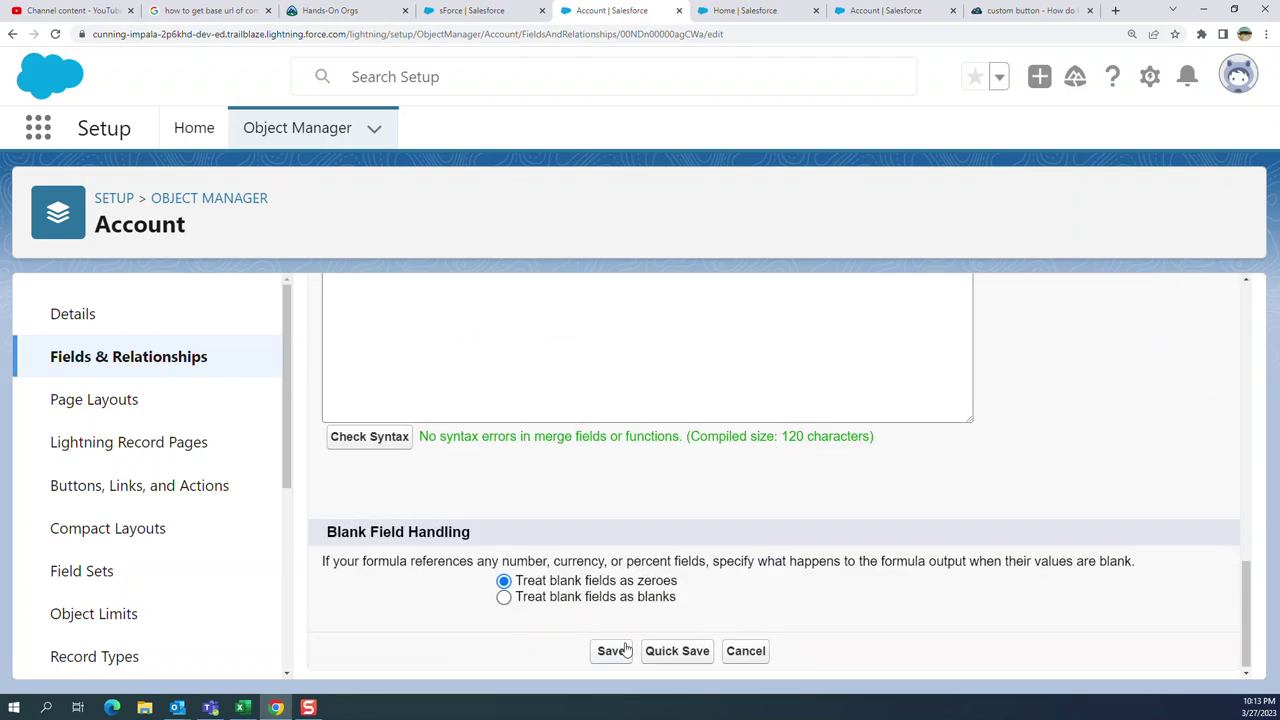
{"action": "left_click", "coordinate": [616, 652]}
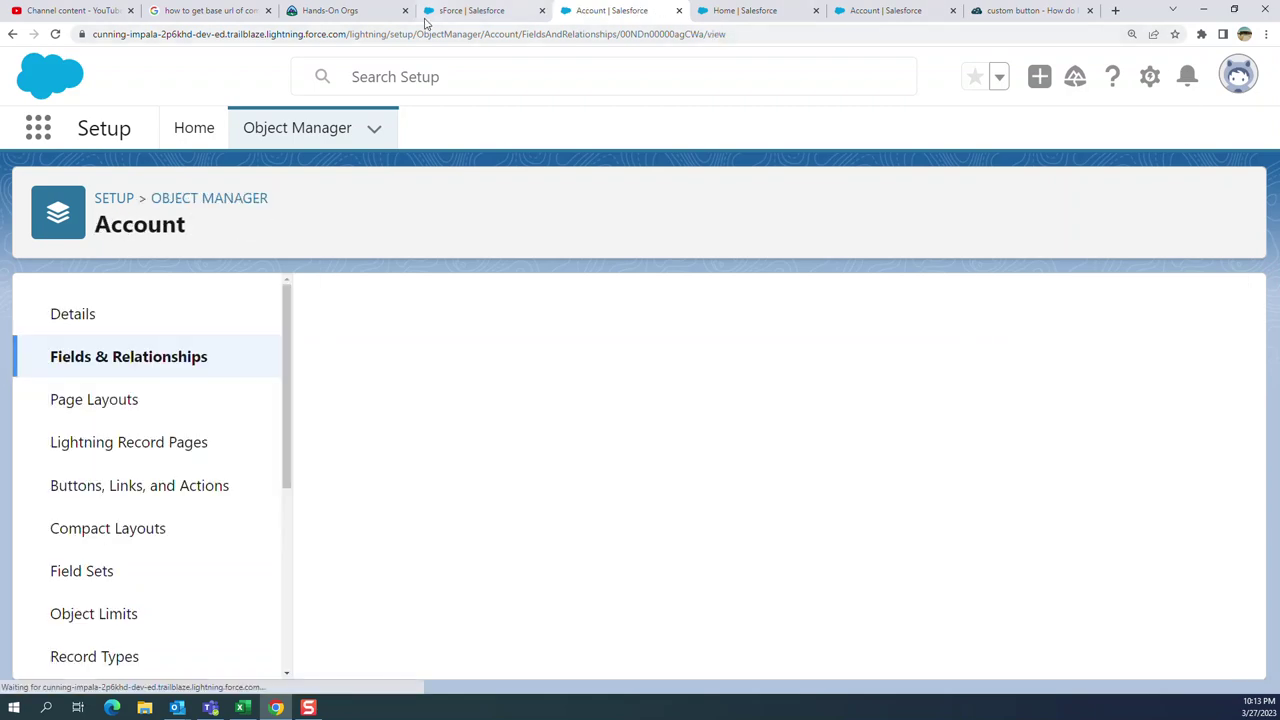
Step: Reload the sForce account record and check the url value in its detail fields
{"action": "left_click", "coordinate": [463, 11]}
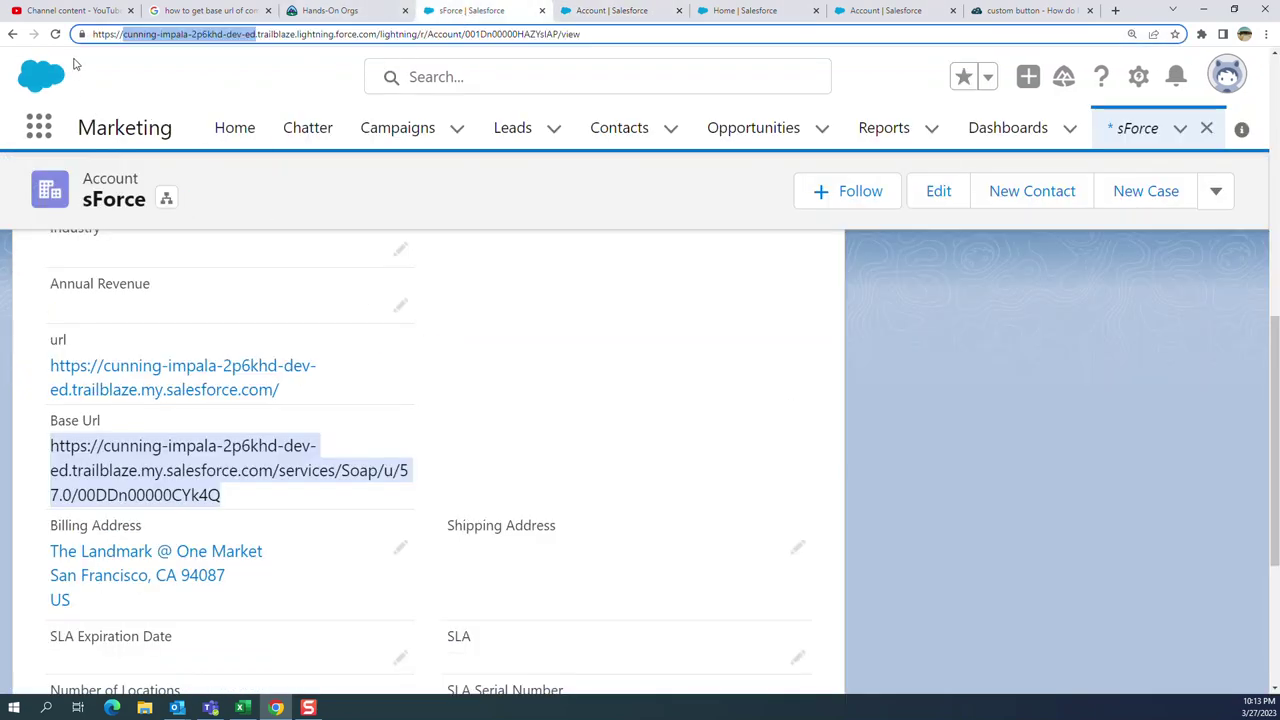
{"action": "left_click", "coordinate": [55, 34]}
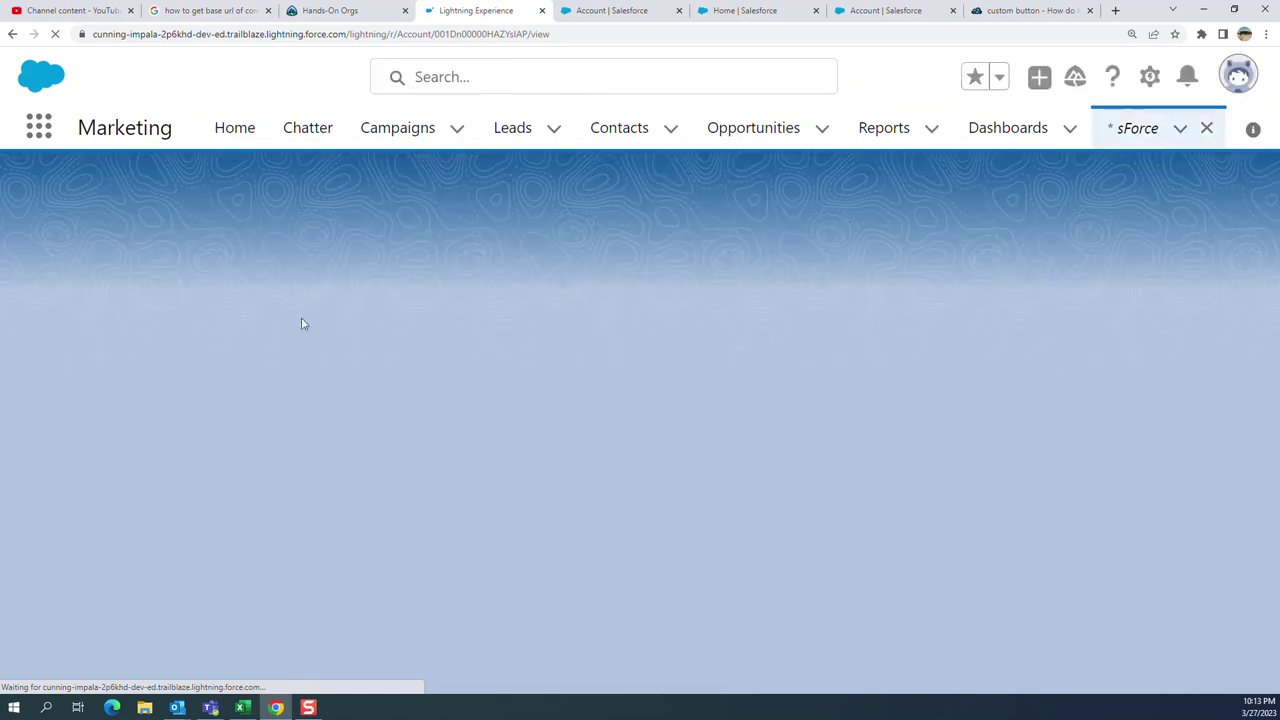
{"action": "scroll", "coordinate": [354, 414], "scroll_direction": "down", "scroll_amount": 5}
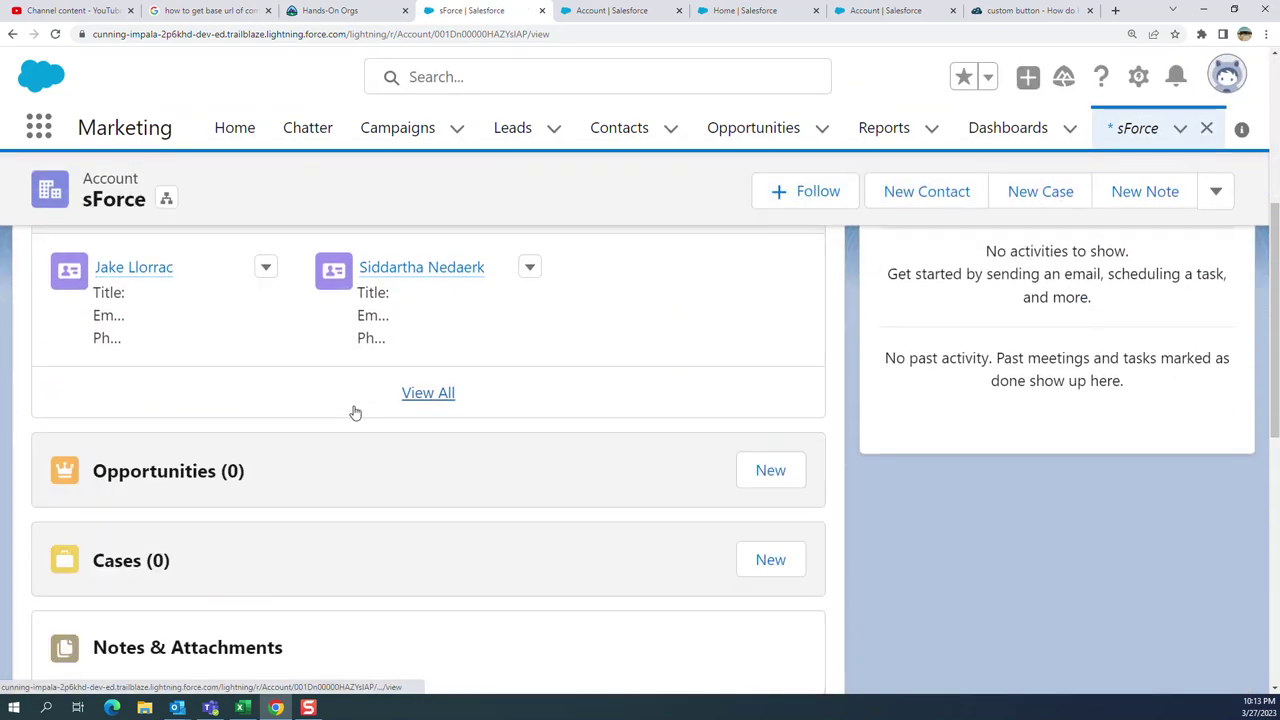
{"action": "scroll", "coordinate": [351, 420], "scroll_direction": "up", "scroll_amount": 5}
{"action": "left_click", "coordinate": [194, 383]}
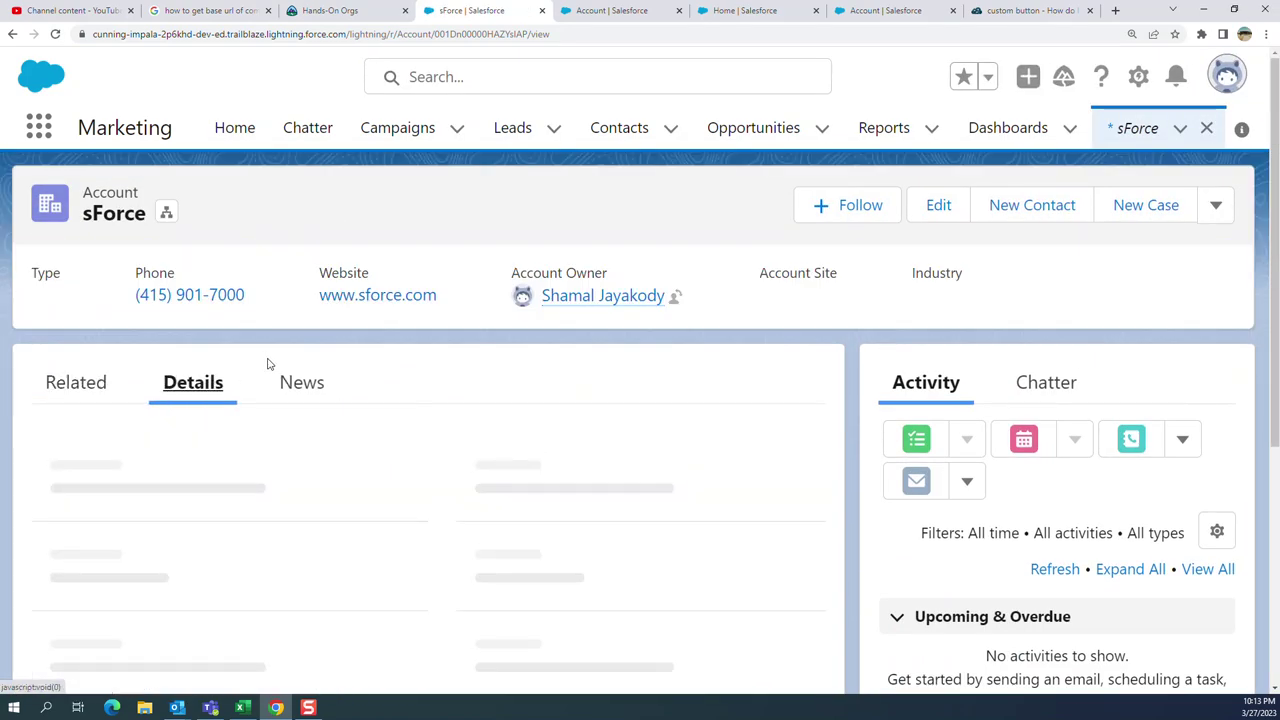
{"action": "scroll", "coordinate": [274, 366], "scroll_direction": "down", "scroll_amount": 3}
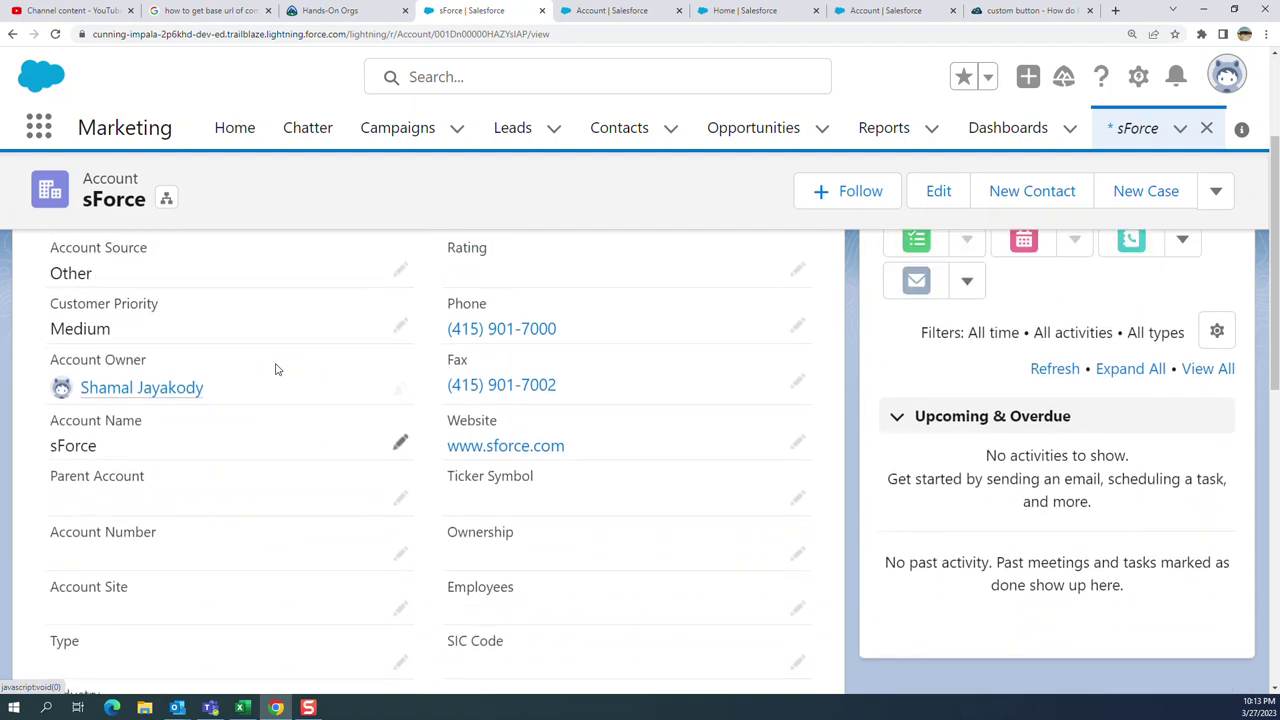
{"action": "scroll", "coordinate": [277, 369], "scroll_direction": "down", "scroll_amount": 5}
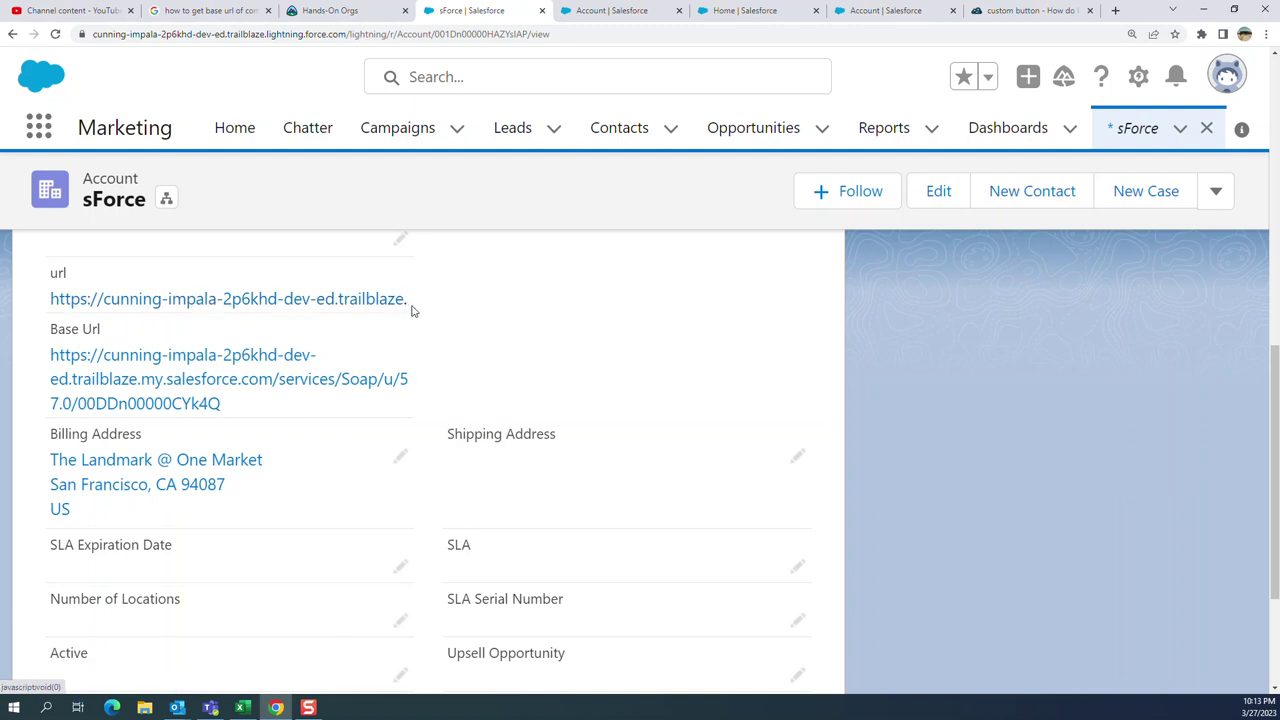
Step: Return to the url field's definition, review its saved formula and reopen the field for editing
{"action": "left_click", "coordinate": [606, 18]}
{"action": "scroll", "coordinate": [597, 457], "scroll_direction": "down", "scroll_amount": 2}
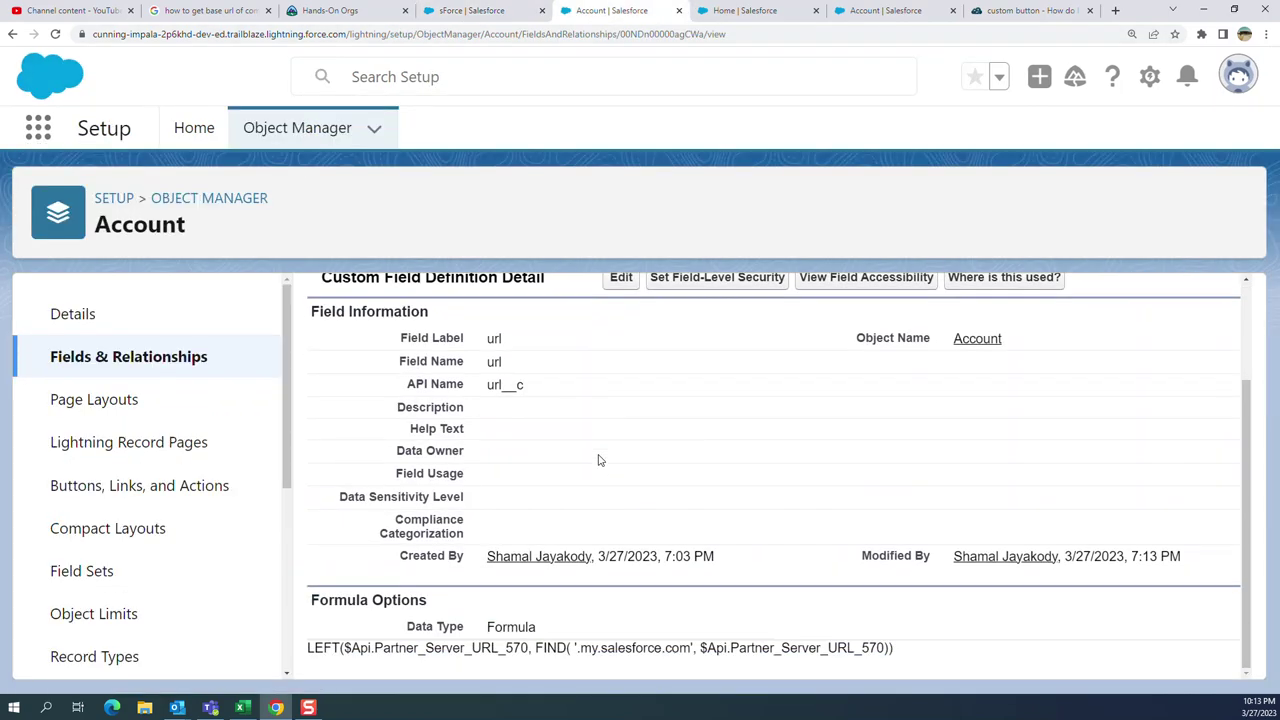
{"action": "scroll", "coordinate": [598, 460], "scroll_direction": "up", "scroll_amount": 2}
{"action": "scroll", "coordinate": [606, 410], "scroll_direction": "down", "scroll_amount": 2}
{"action": "scroll", "coordinate": [614, 360], "scroll_direction": "up", "scroll_amount": 1}
{"action": "left_click", "coordinate": [618, 344]}
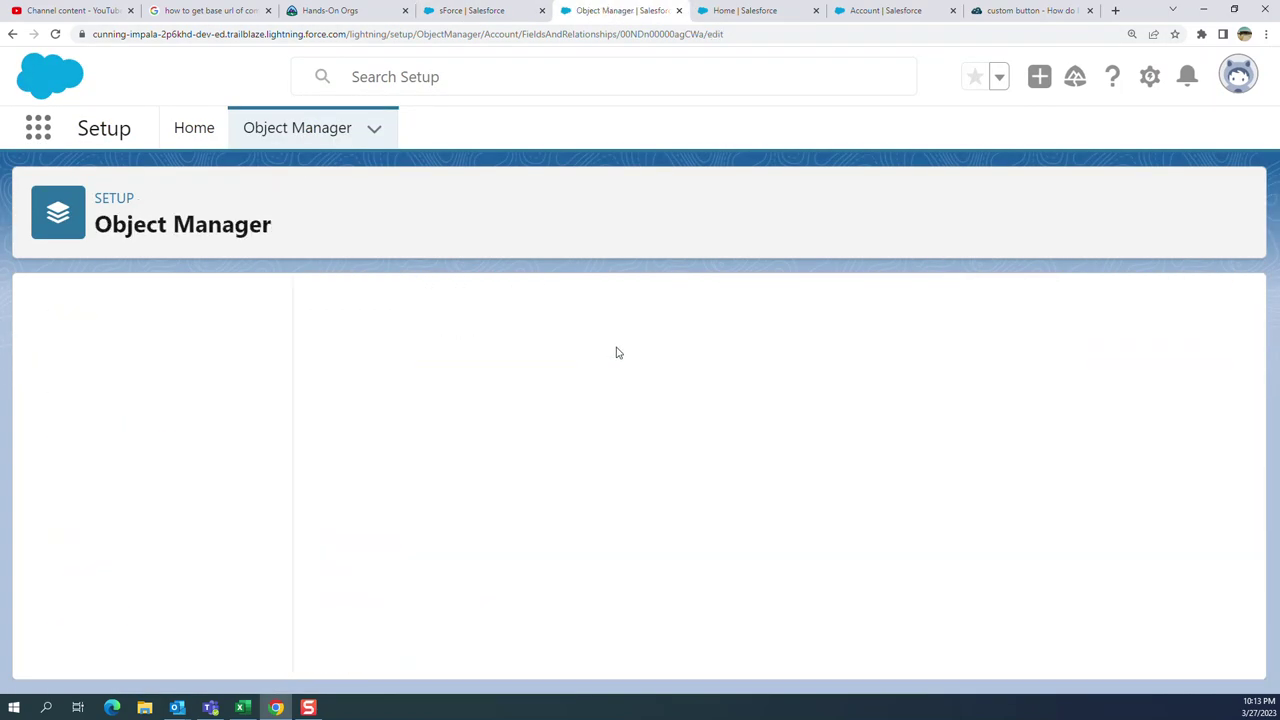
Step: Subtract 1 from the FIND result in the url formula by adding -1 after the function, and save the field
{"action": "scroll", "coordinate": [669, 517], "scroll_direction": "down", "scroll_amount": 5}
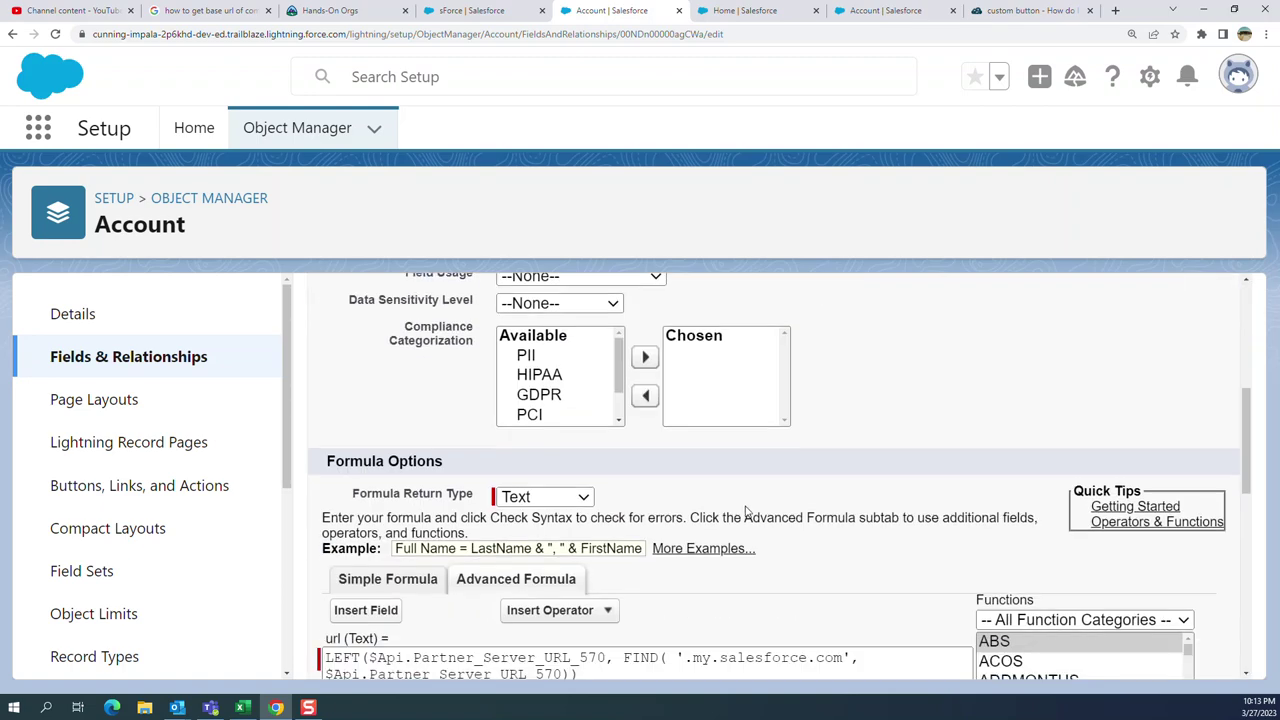
{"action": "scroll", "coordinate": [612, 540], "scroll_direction": "down", "scroll_amount": 1}
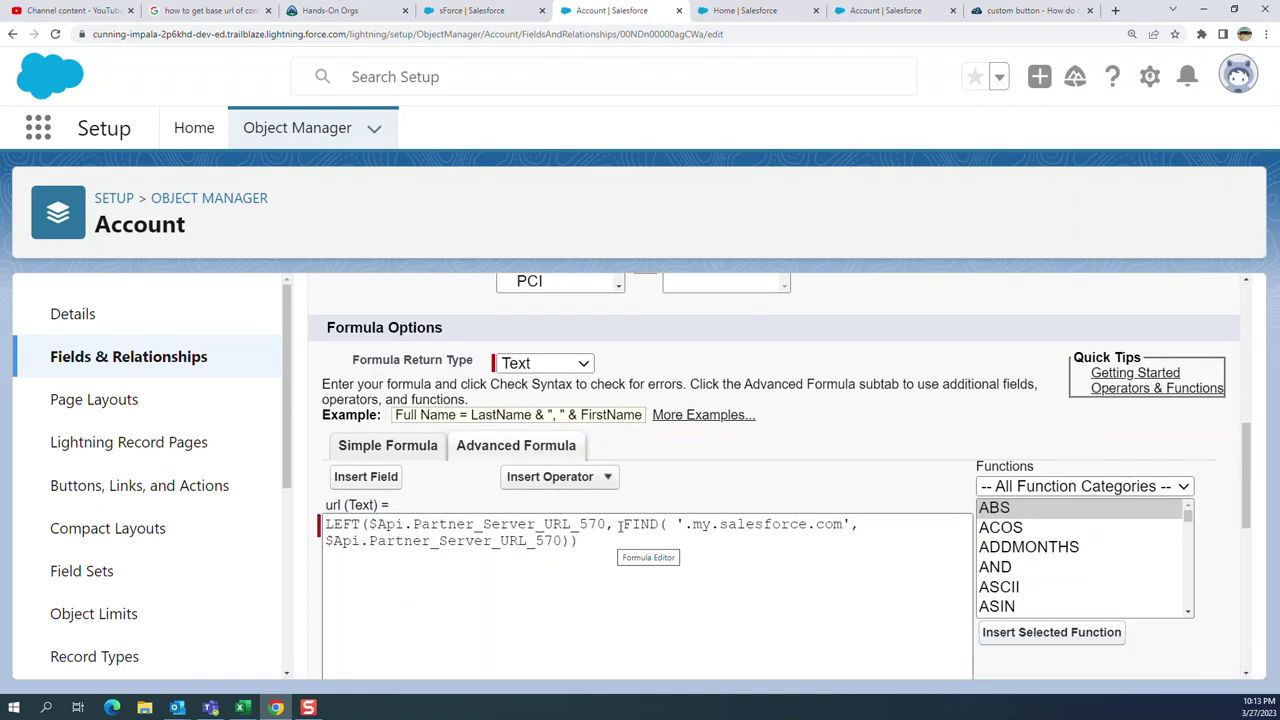
{"action": "left_click_drag", "start_coordinate": [620, 524], "coordinate": [648, 536]}
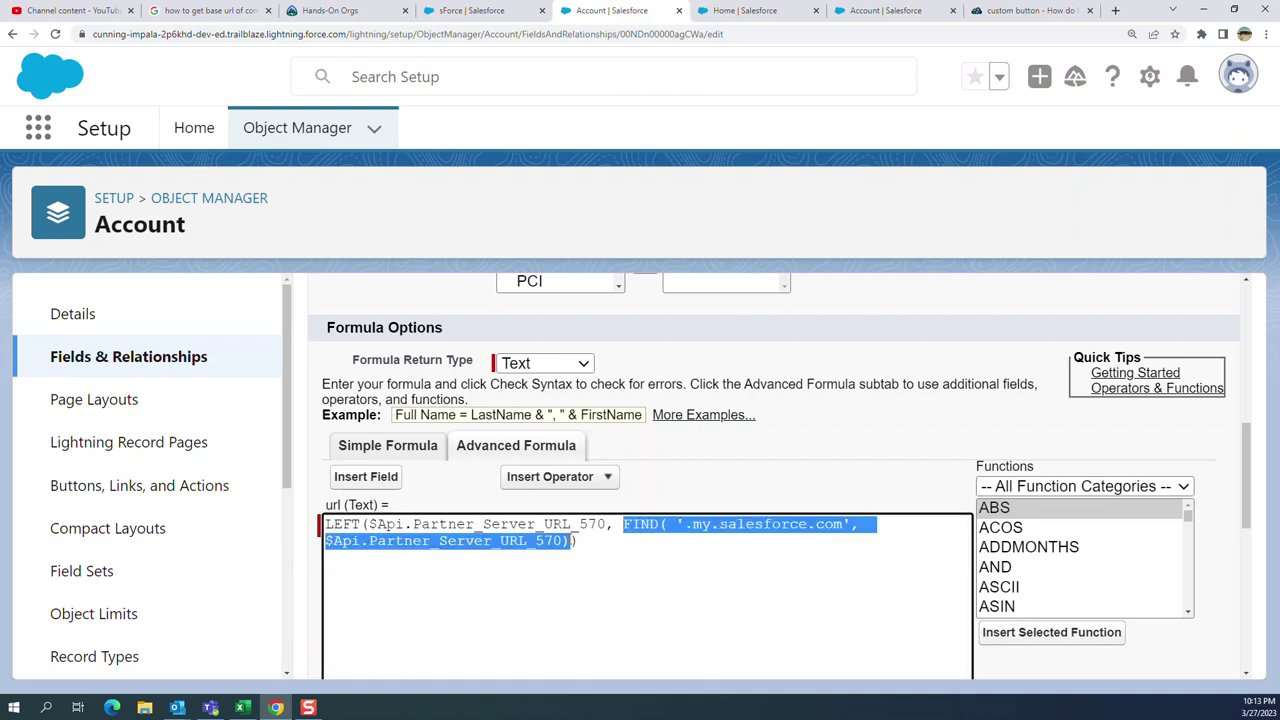
{"action": "left_click", "coordinate": [580, 541]}
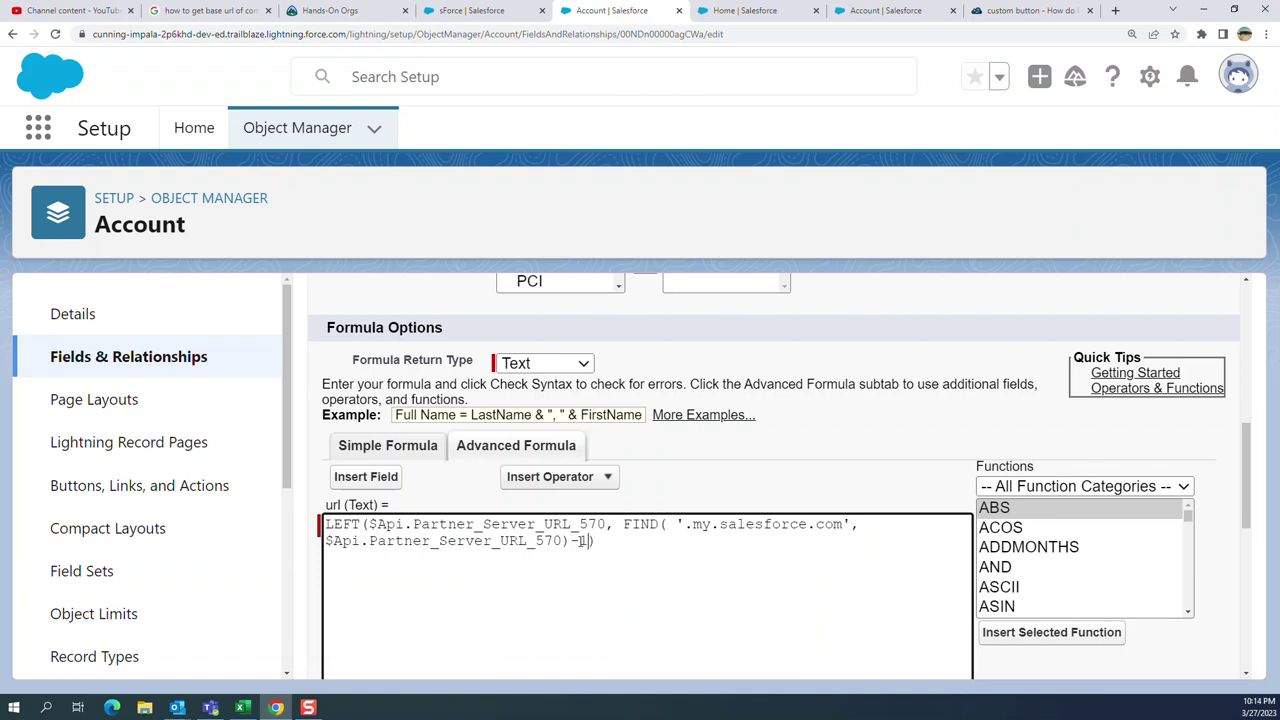
{"action": "scroll", "coordinate": [746, 471], "scroll_direction": "down", "scroll_amount": 5}
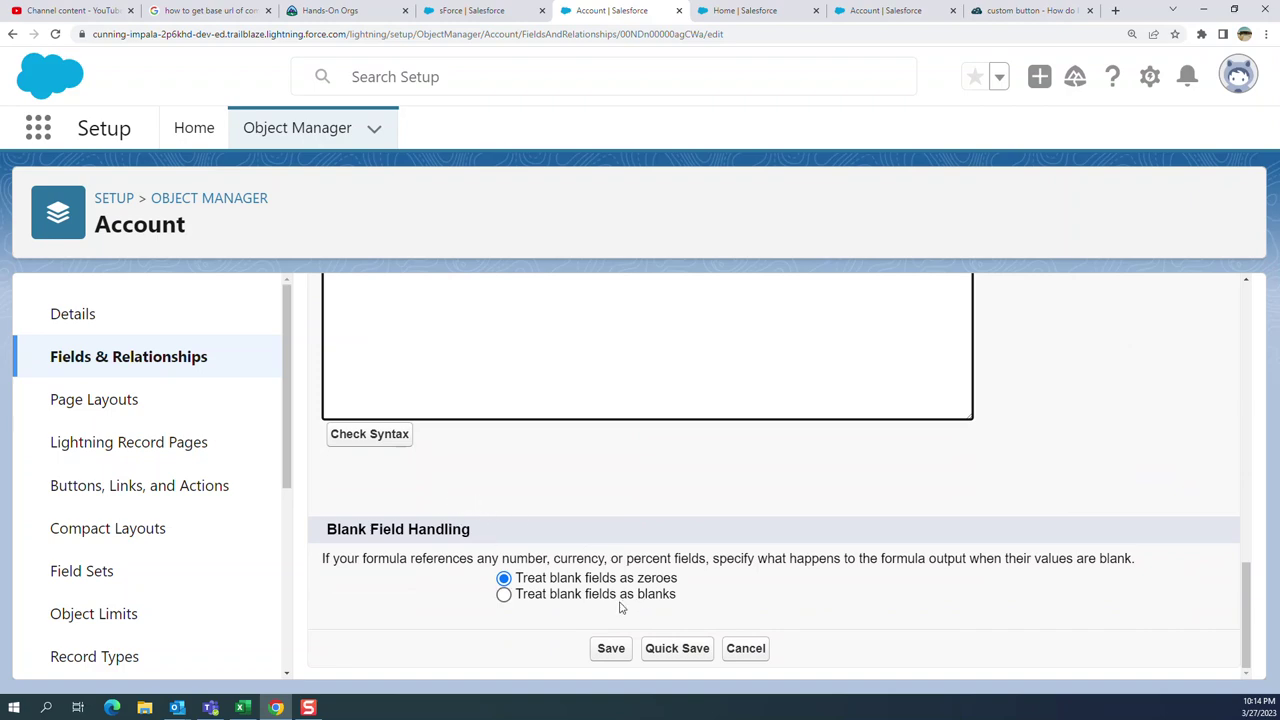
{"action": "left_click", "coordinate": [611, 648]}
Step: Reload the sForce account record and check that the url value in its details no longer ends with a dot
{"action": "left_click", "coordinate": [467, 14]}
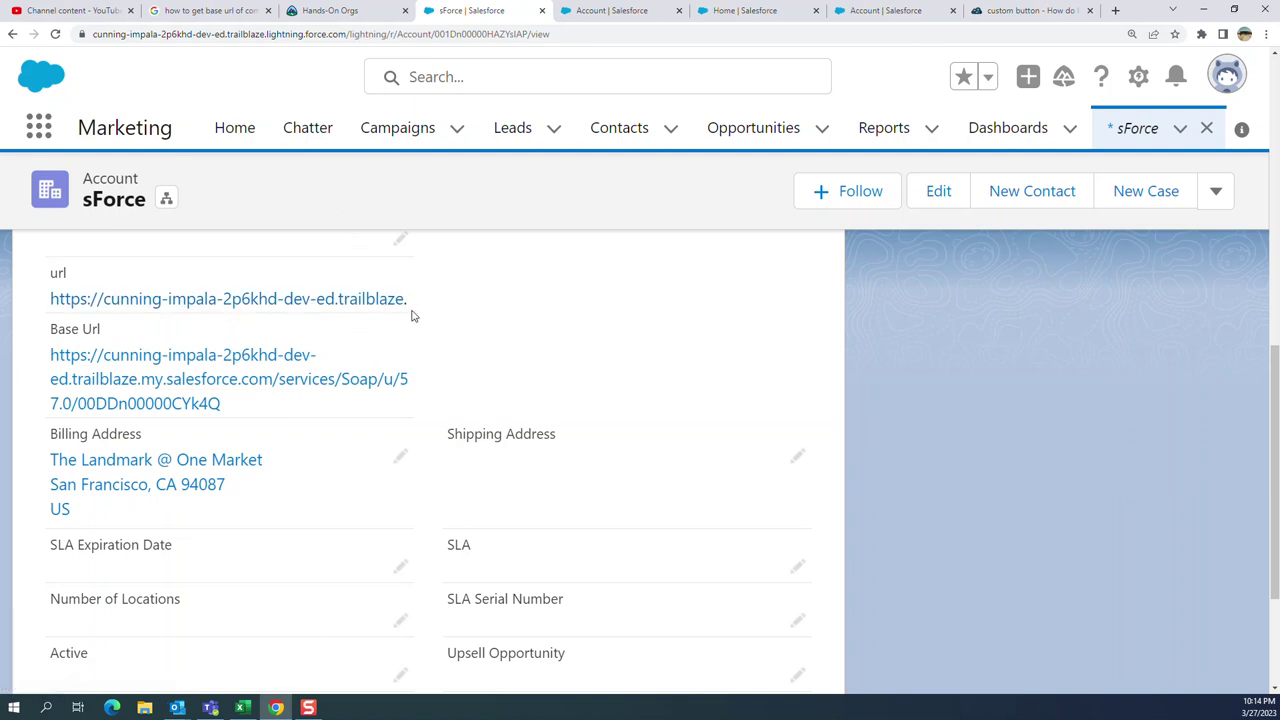
{"action": "left_click", "coordinate": [56, 35]}
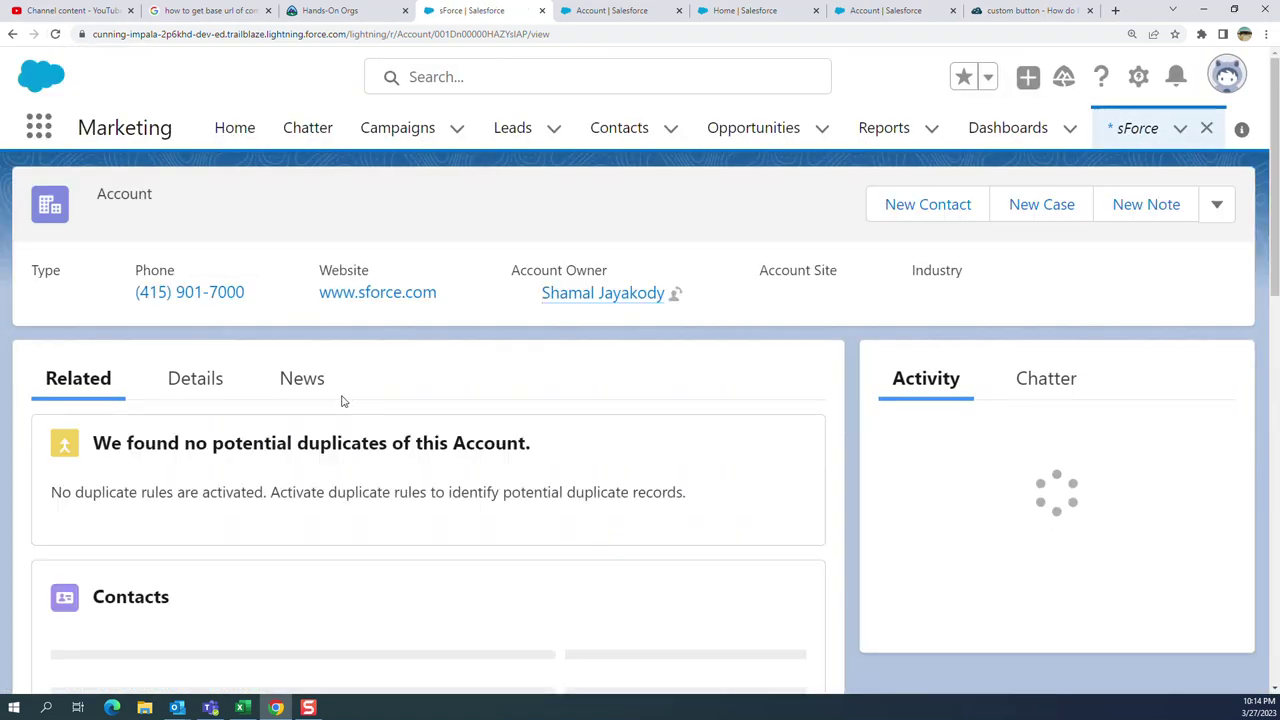
{"action": "scroll", "coordinate": [309, 397], "scroll_direction": "down", "scroll_amount": 4}
{"action": "scroll", "coordinate": [323, 417], "scroll_direction": "up", "scroll_amount": 3}
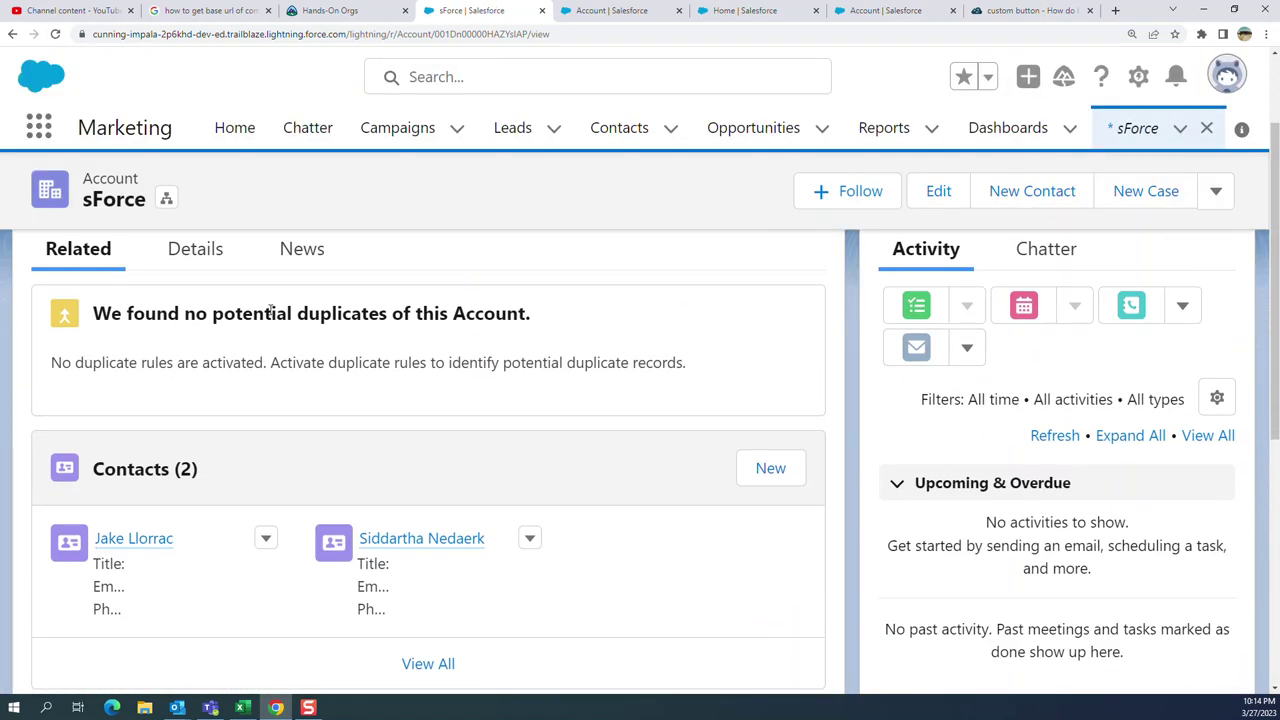
{"action": "left_click", "coordinate": [195, 250]}
{"action": "scroll", "coordinate": [296, 319], "scroll_direction": "down", "scroll_amount": 5}
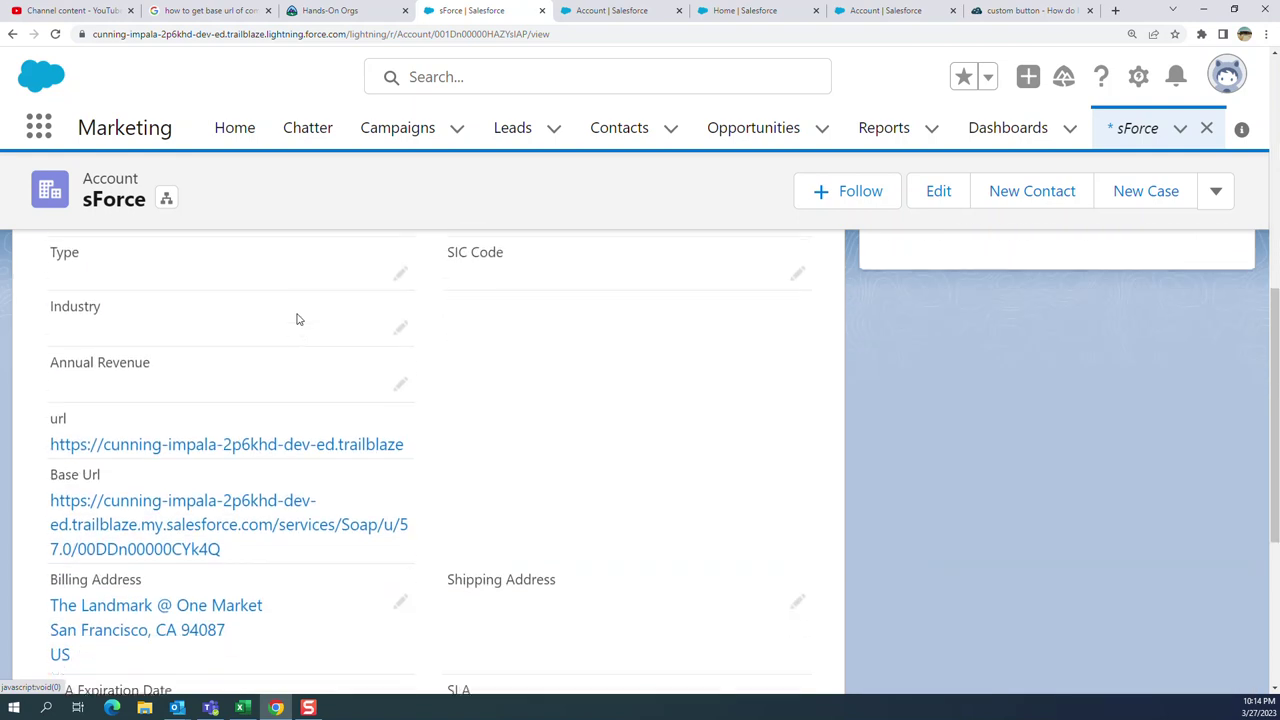
{"action": "left_click_drag", "start_coordinate": [409, 436], "coordinate": [54, 435]}
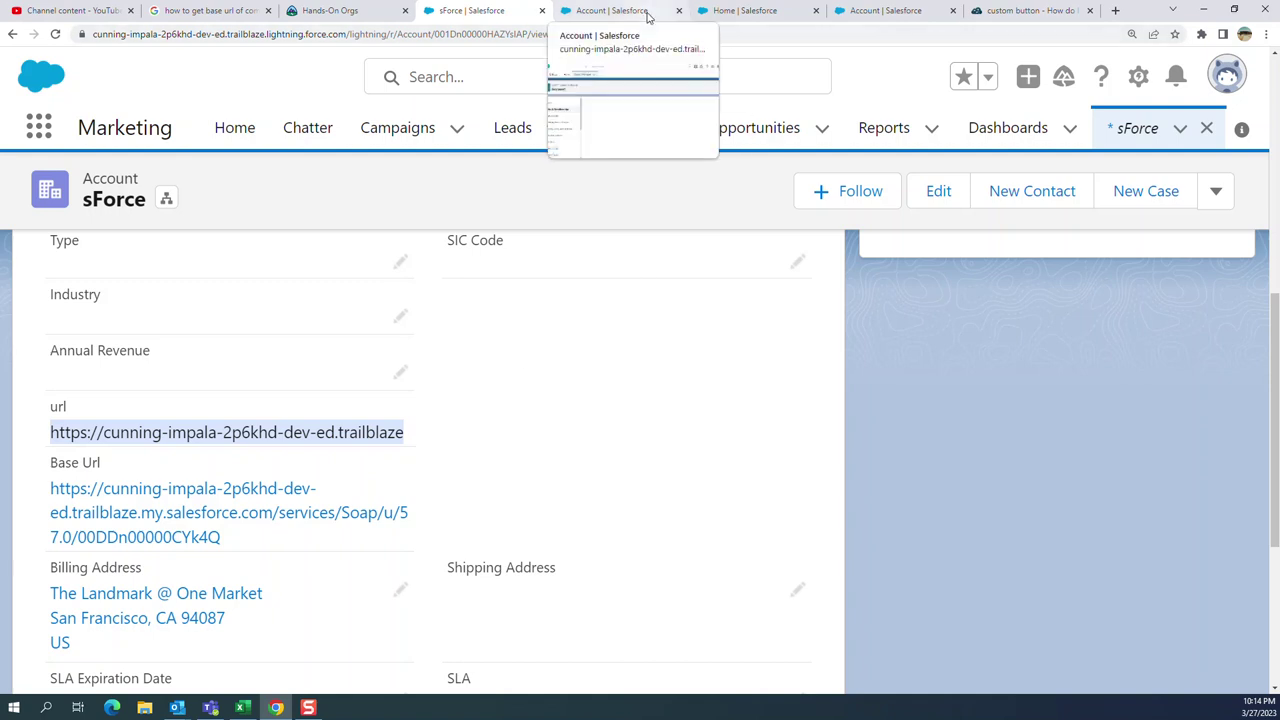
Step: Reopen the Account url field for editing and append + 'my.site.com' to the end of its formula
{"action": "left_click", "coordinate": [771, 12]}
{"action": "left_click", "coordinate": [585, 12]}
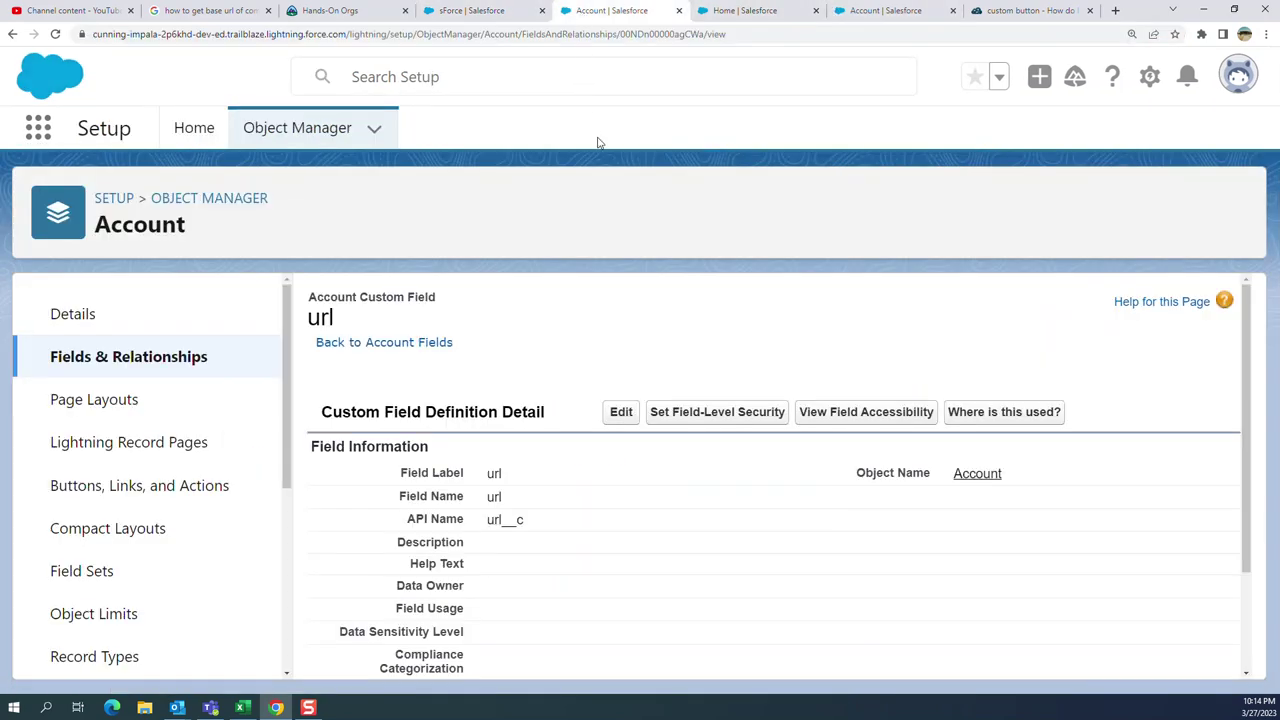
{"action": "scroll", "coordinate": [643, 320], "scroll_direction": "down", "scroll_amount": 1}
{"action": "left_click", "coordinate": [620, 343]}
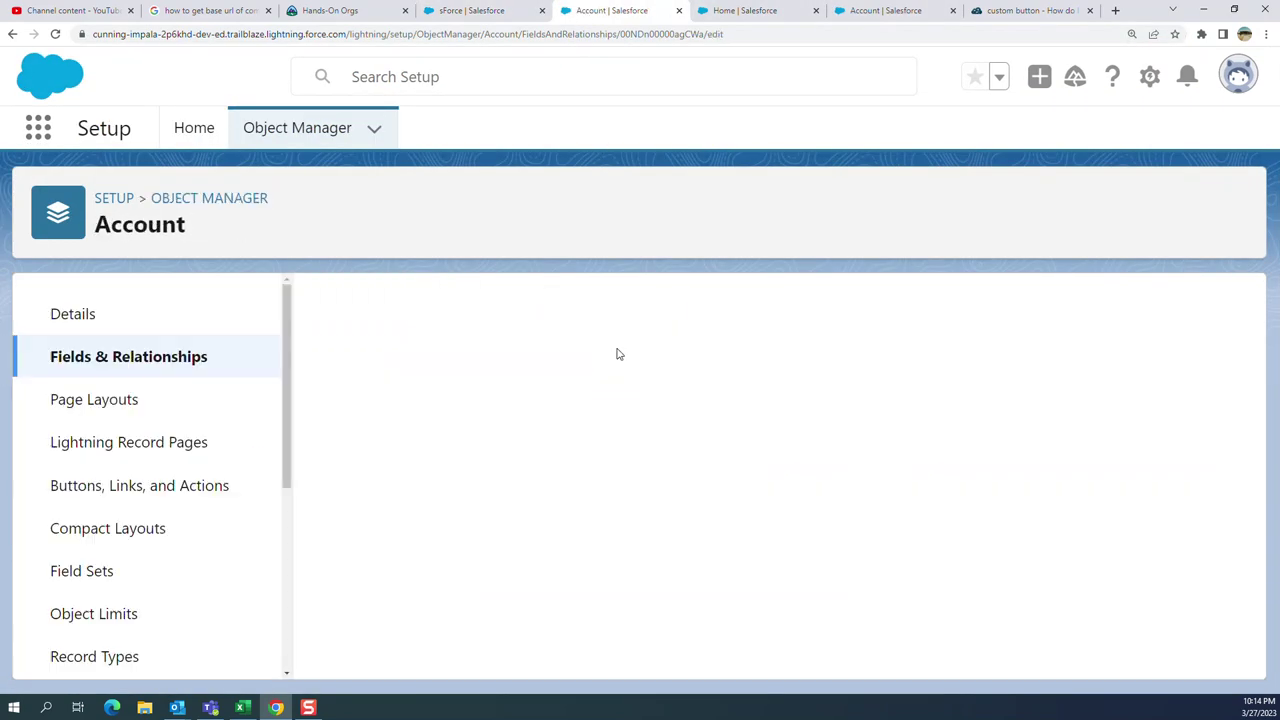
{"action": "scroll", "coordinate": [695, 424], "scroll_direction": "down", "scroll_amount": 6}
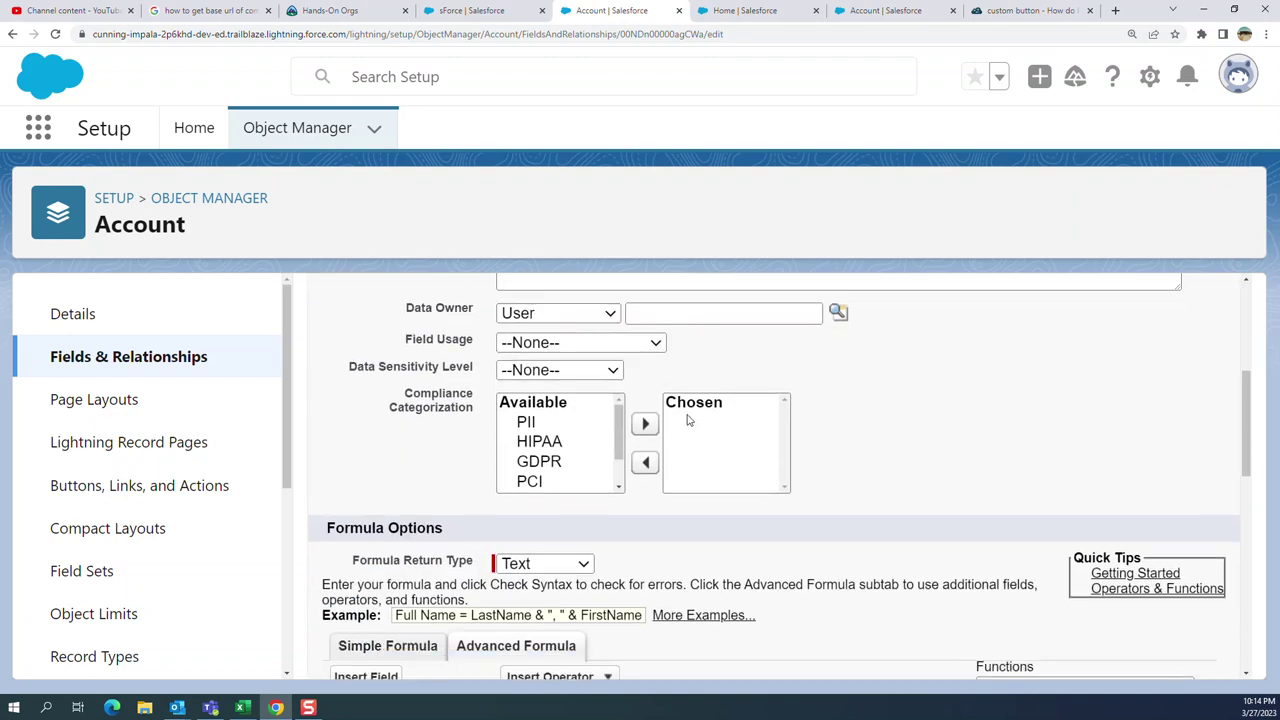
{"action": "left_click", "coordinate": [656, 474]}
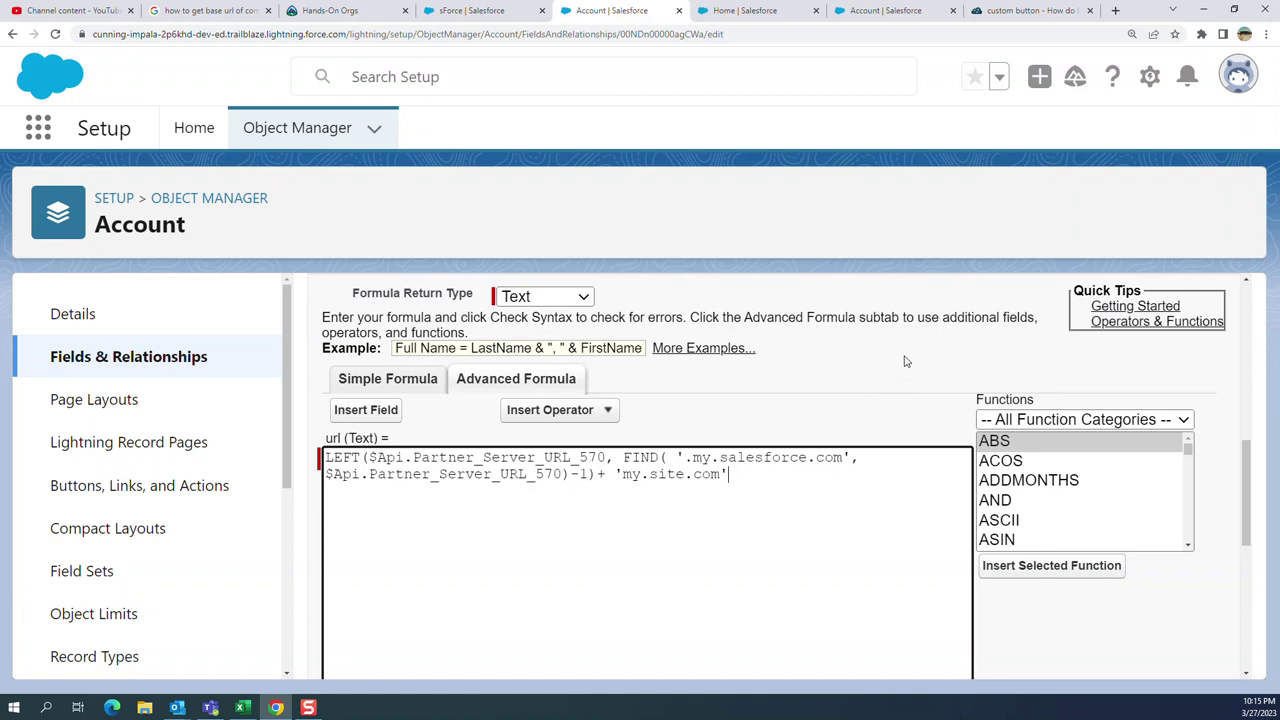
Step: Check the syntax of the extended url formula and save the field
{"action": "scroll", "coordinate": [711, 430], "scroll_direction": "down", "scroll_amount": 3}
{"action": "scroll", "coordinate": [711, 430], "scroll_direction": "down", "scroll_amount": 1}
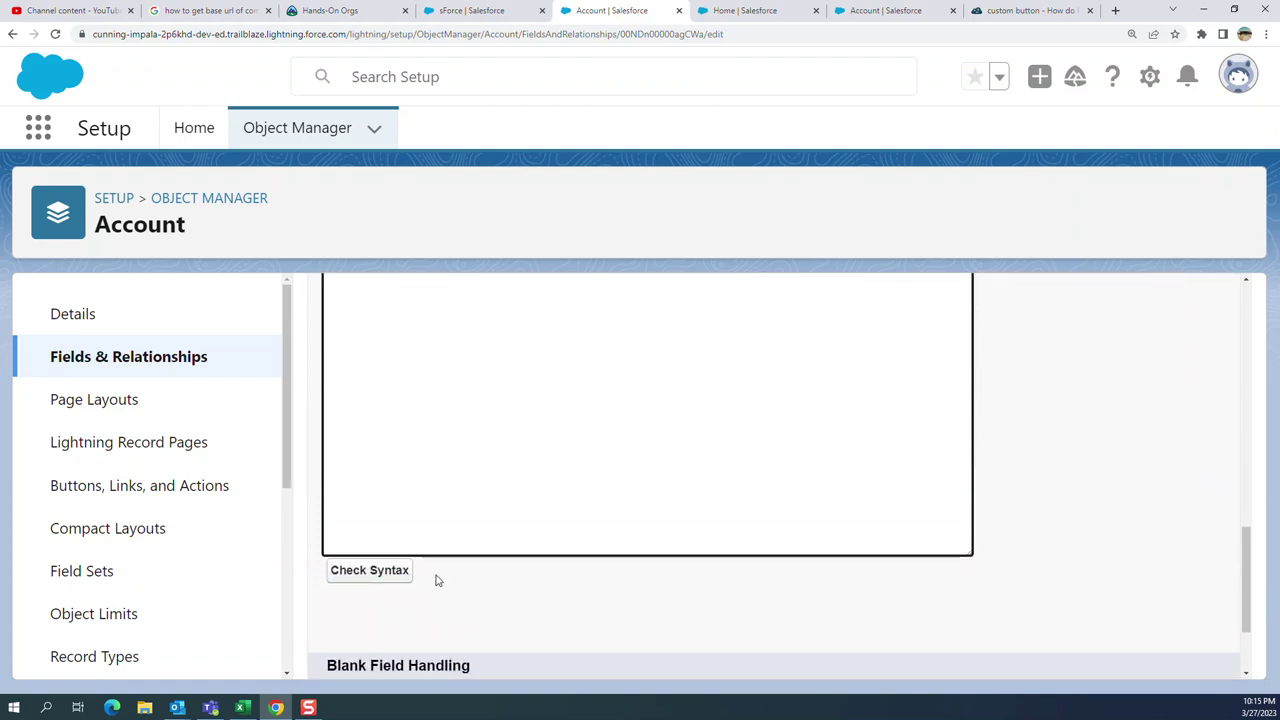
{"action": "left_click", "coordinate": [391, 571]}
{"action": "scroll", "coordinate": [720, 372], "scroll_direction": "down", "scroll_amount": 9}
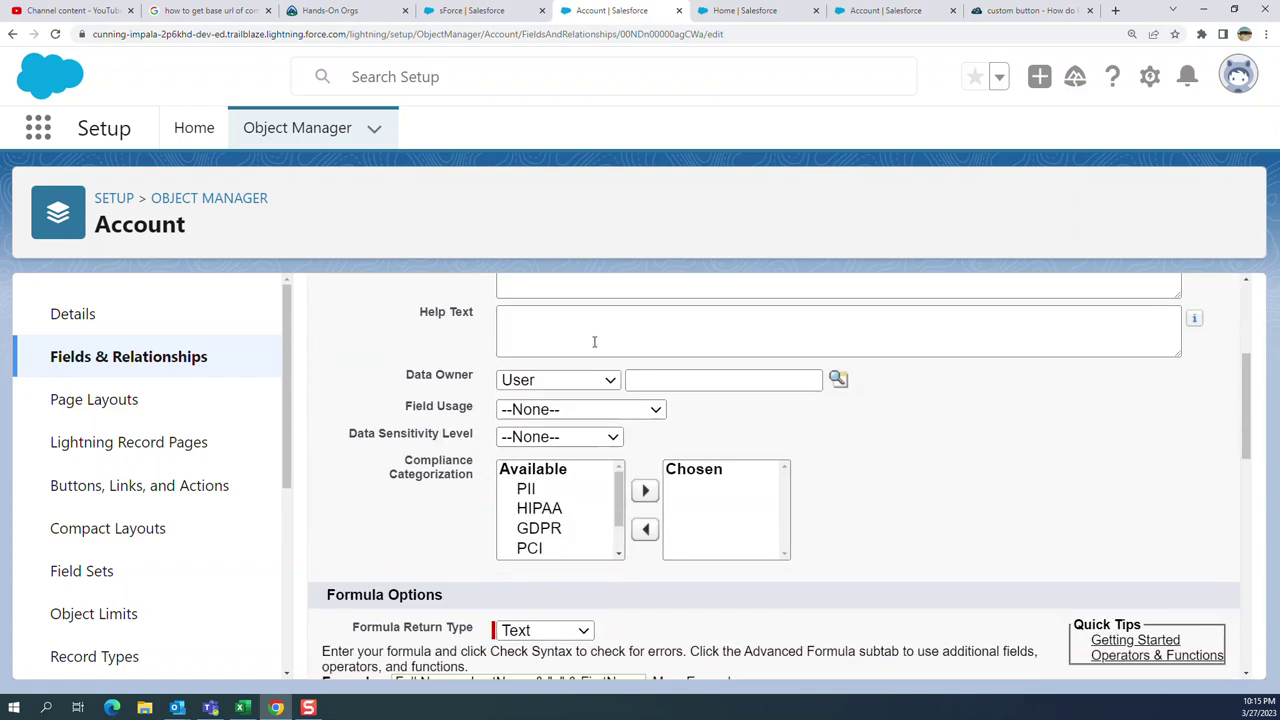
{"action": "scroll", "coordinate": [564, 354], "scroll_direction": "down", "scroll_amount": 5}
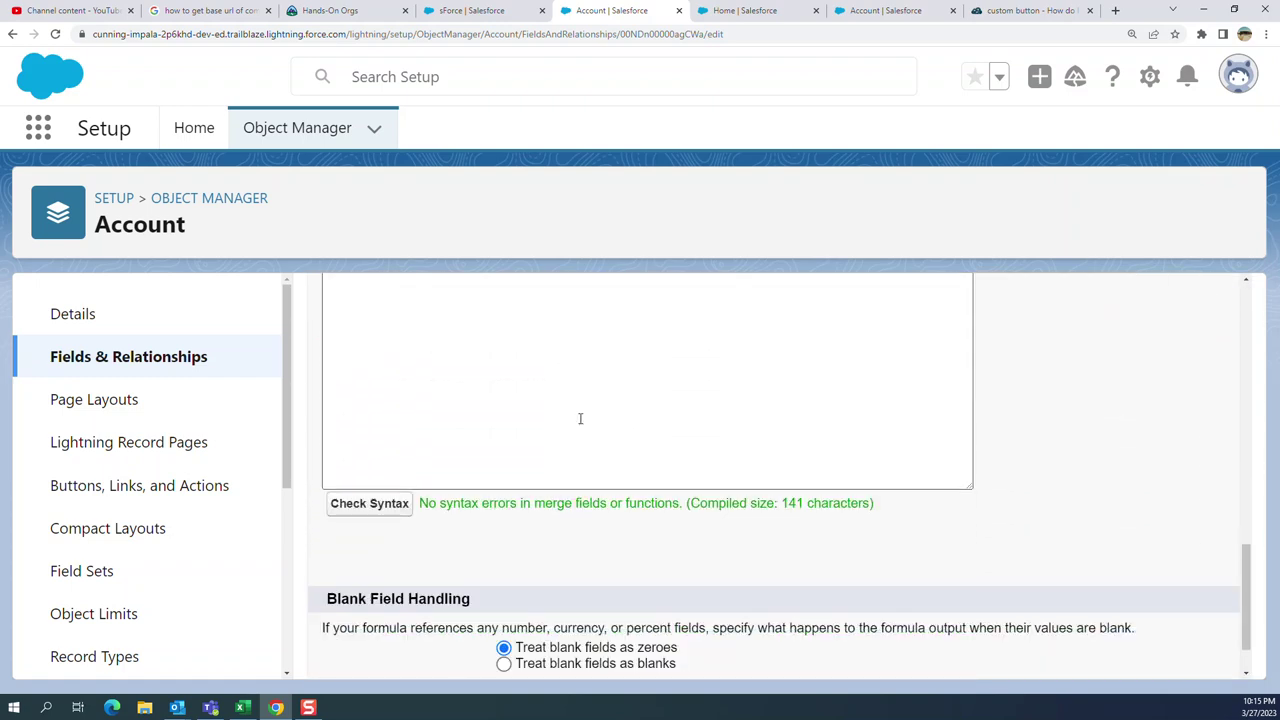
{"action": "left_click", "coordinate": [612, 648]}
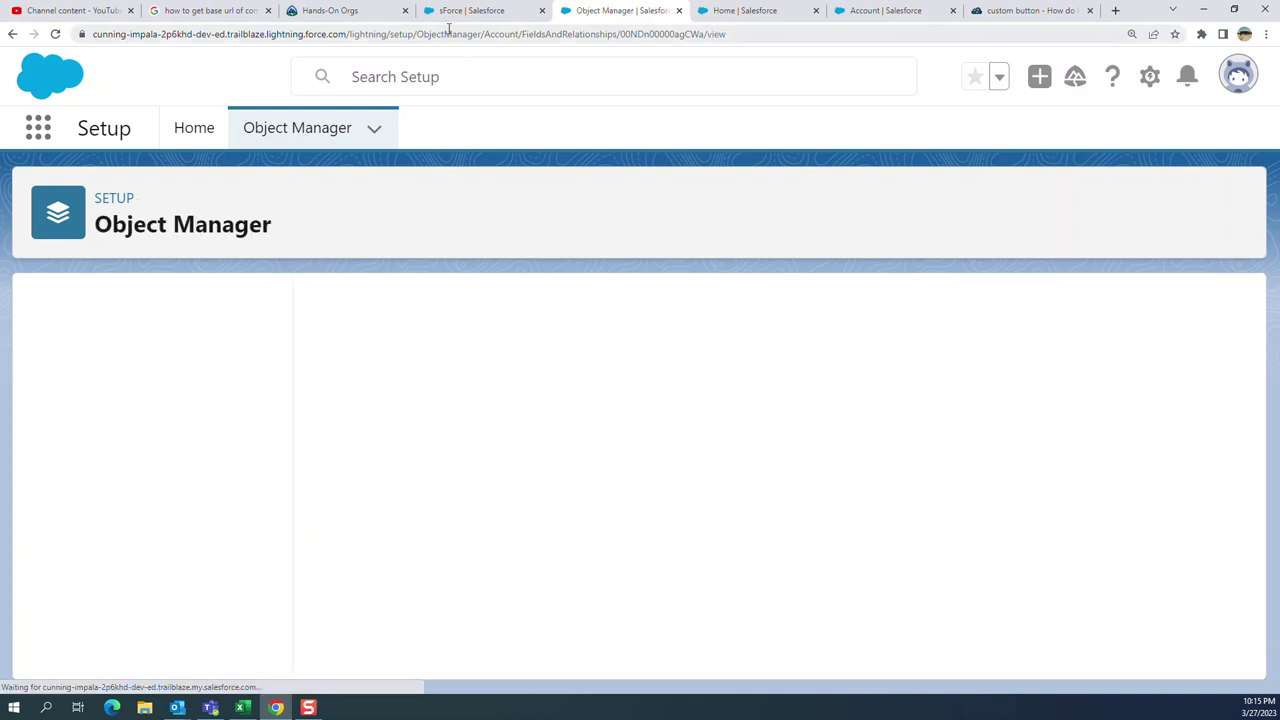
Step: Reload the sForce account record and check how the my.site.com suffix is joined in the url value
{"action": "left_click", "coordinate": [465, 12]}
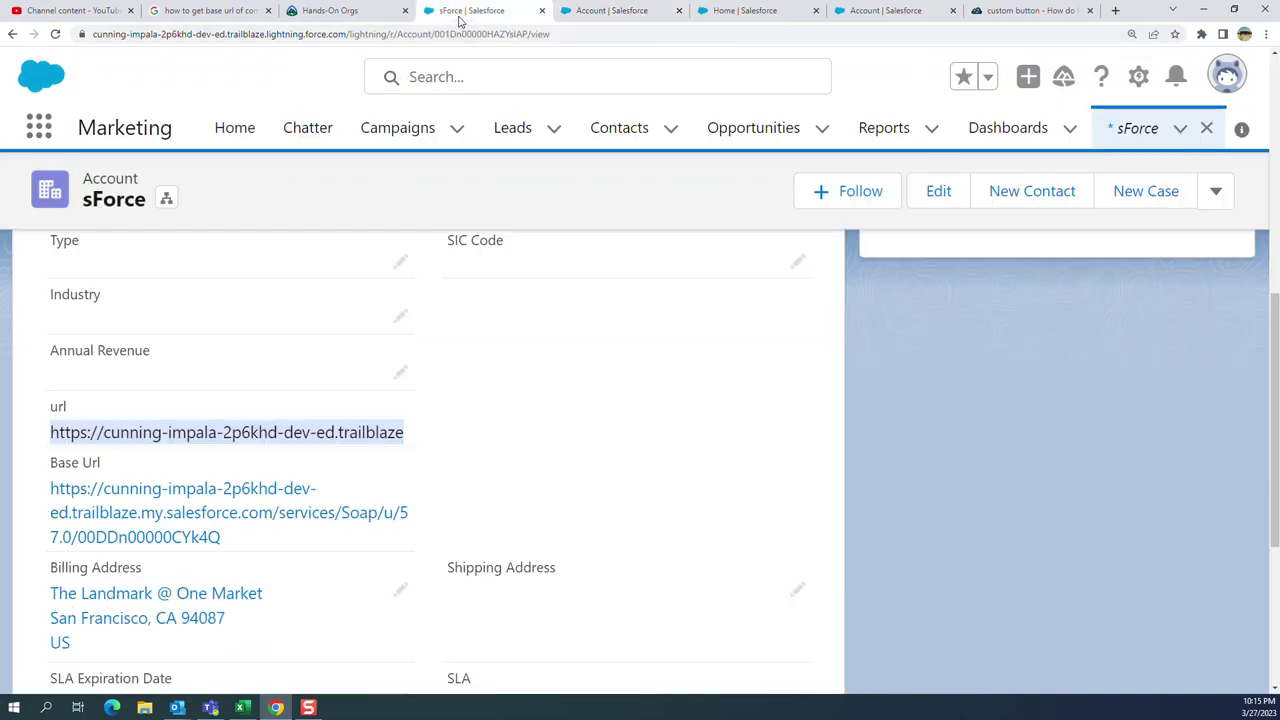
{"action": "left_click", "coordinate": [55, 34]}
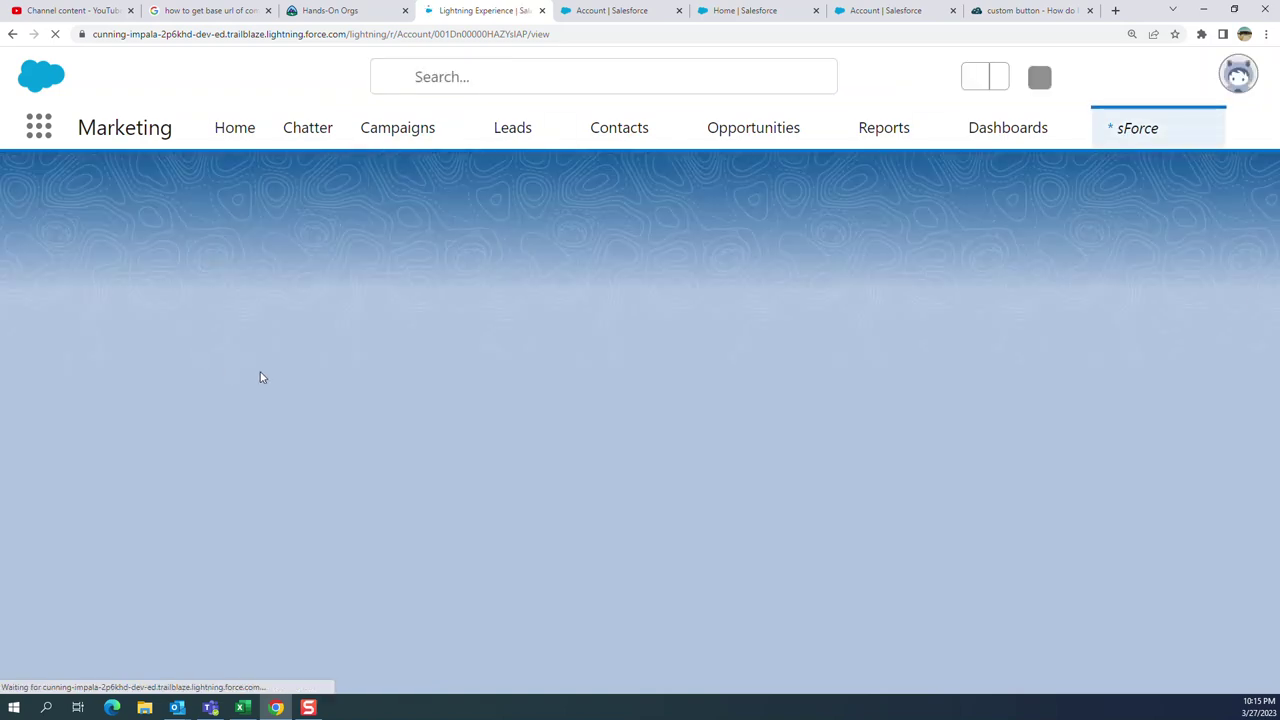
{"action": "scroll", "coordinate": [260, 352], "scroll_direction": "up", "scroll_amount": 6}
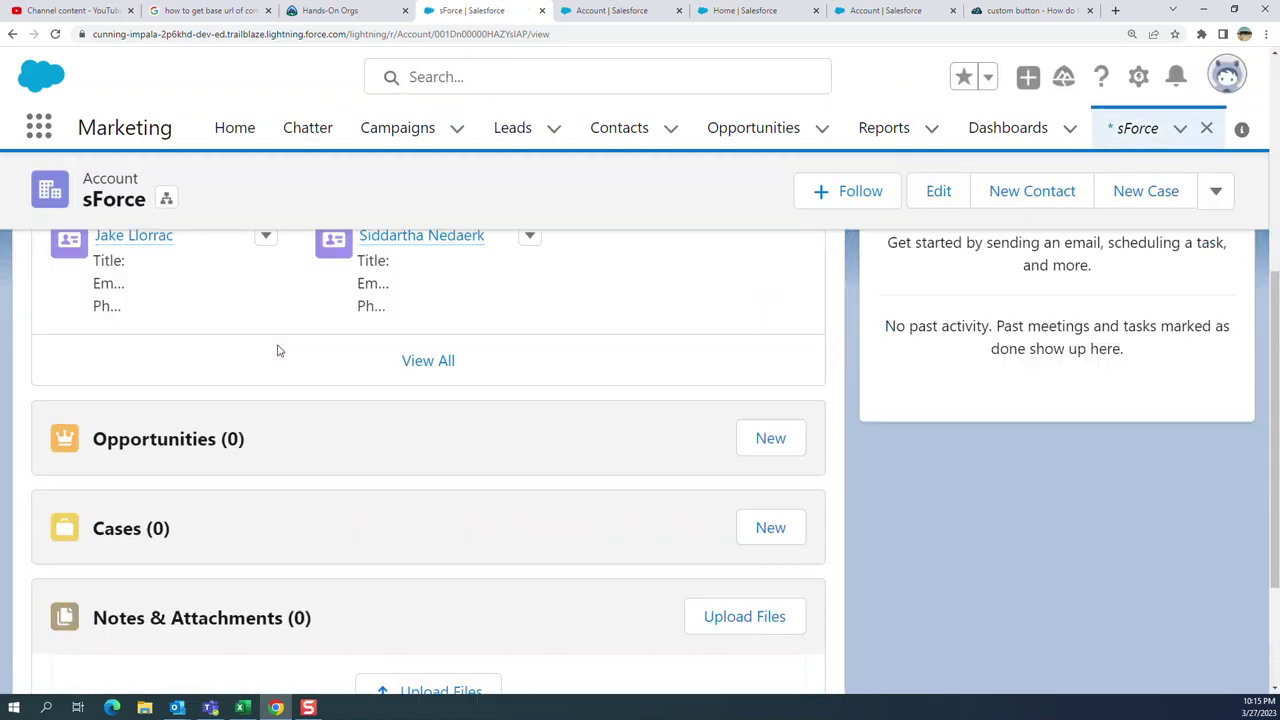
{"action": "left_click", "coordinate": [188, 386]}
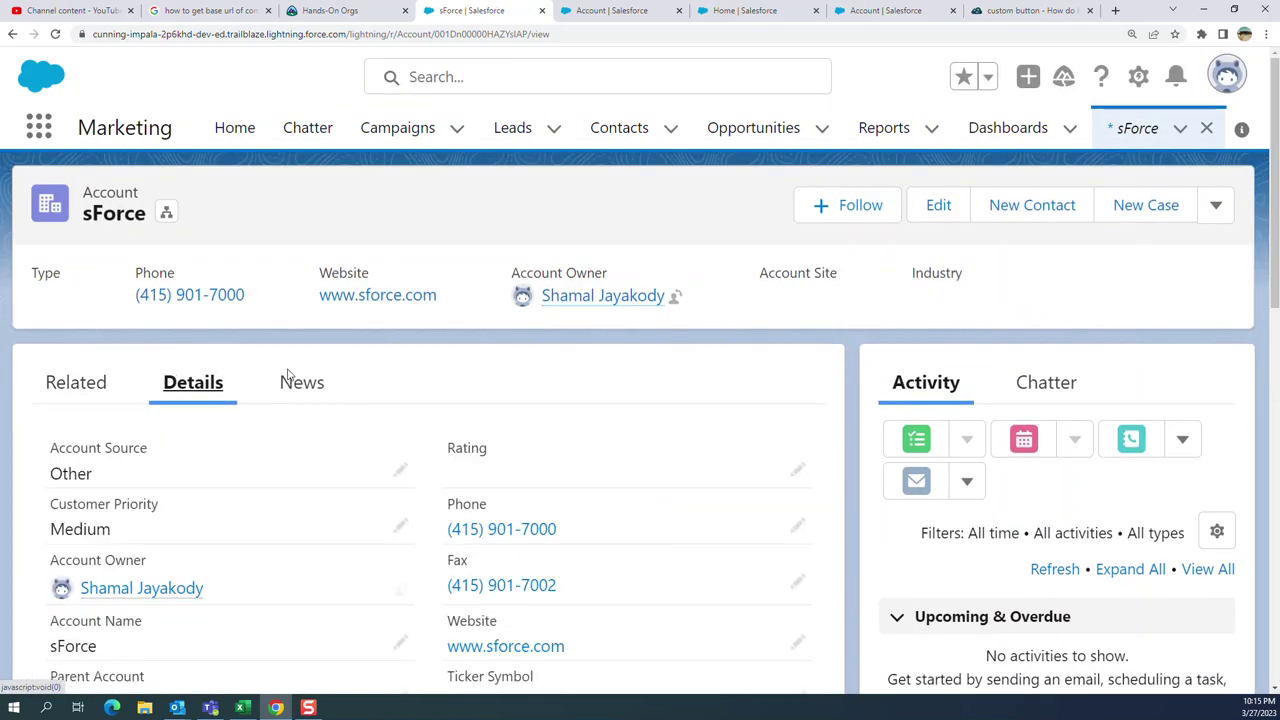
{"action": "scroll", "coordinate": [330, 370], "scroll_direction": "down", "scroll_amount": 6}
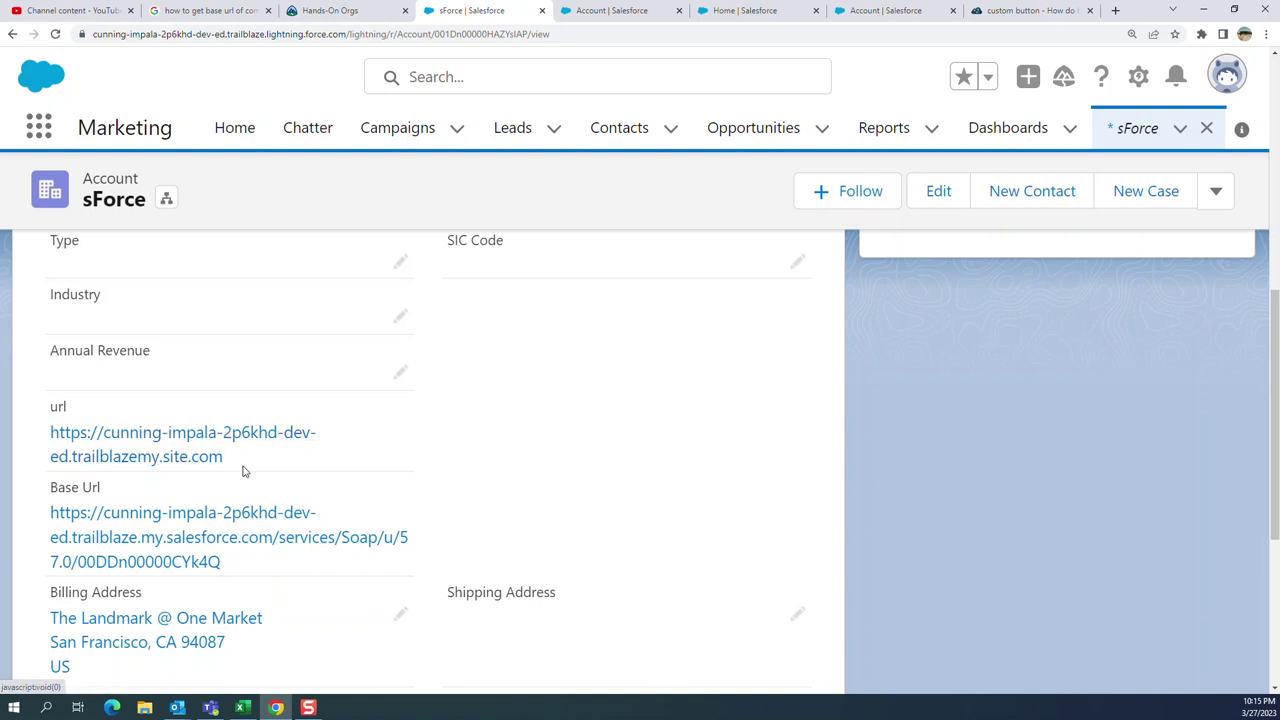
Step: Go back to the url field's definition and review the '.salesforce.com' search text and '.site.com' suffix in its formula
{"action": "left_click", "coordinate": [741, 12]}
{"action": "left_click", "coordinate": [610, 10]}
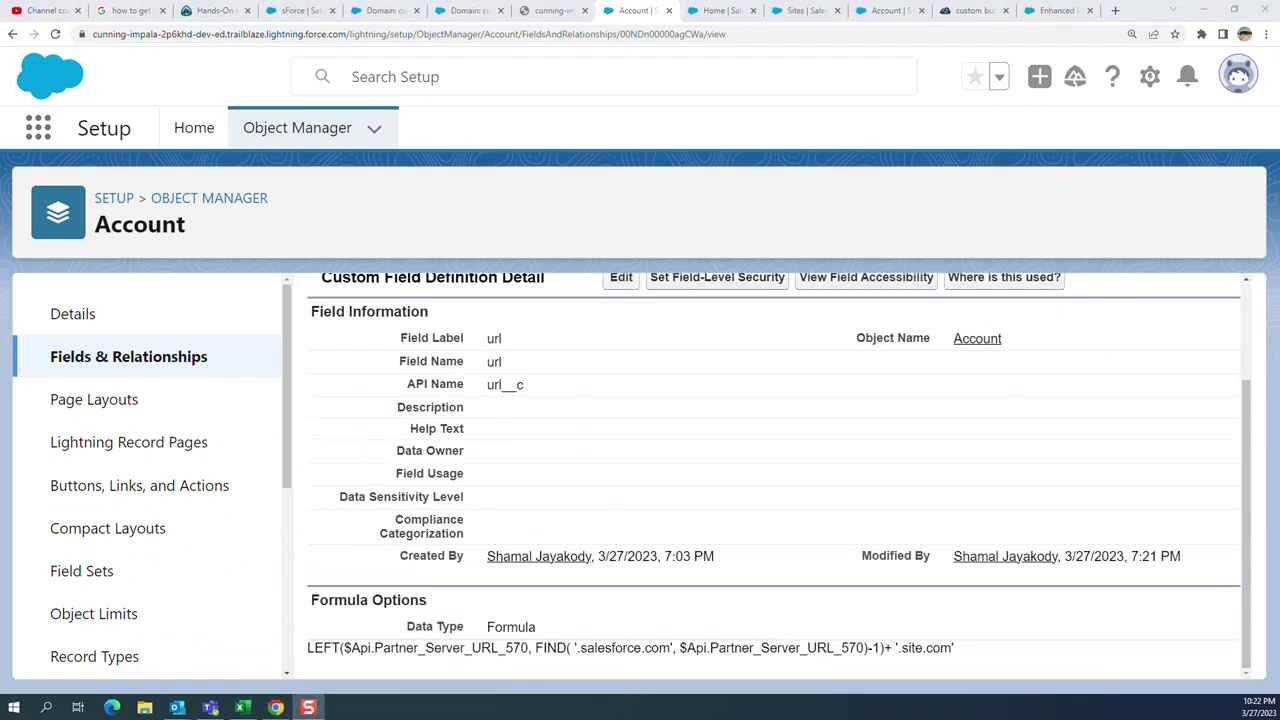
{"action": "scroll", "coordinate": [511, 360], "scroll_direction": "up", "scroll_amount": 3}
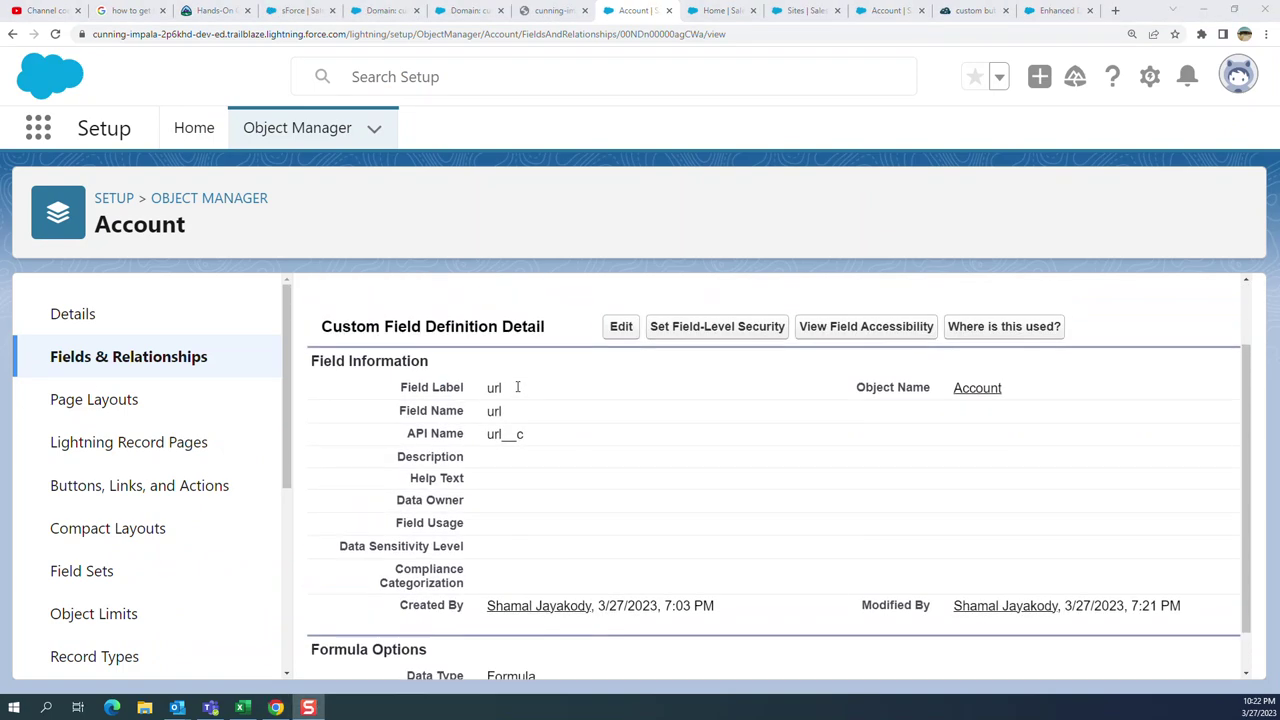
{"action": "scroll", "coordinate": [787, 634], "scroll_direction": "down", "scroll_amount": 3}
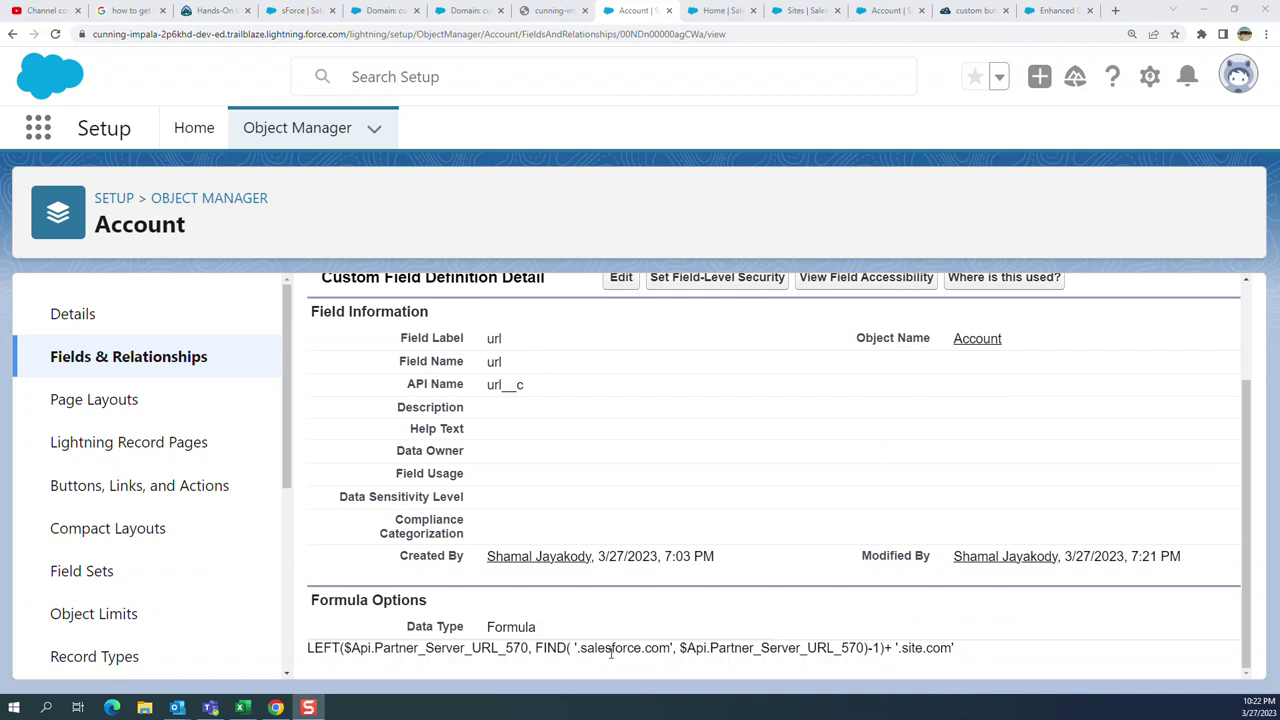
{"action": "left_click", "coordinate": [897, 648]}
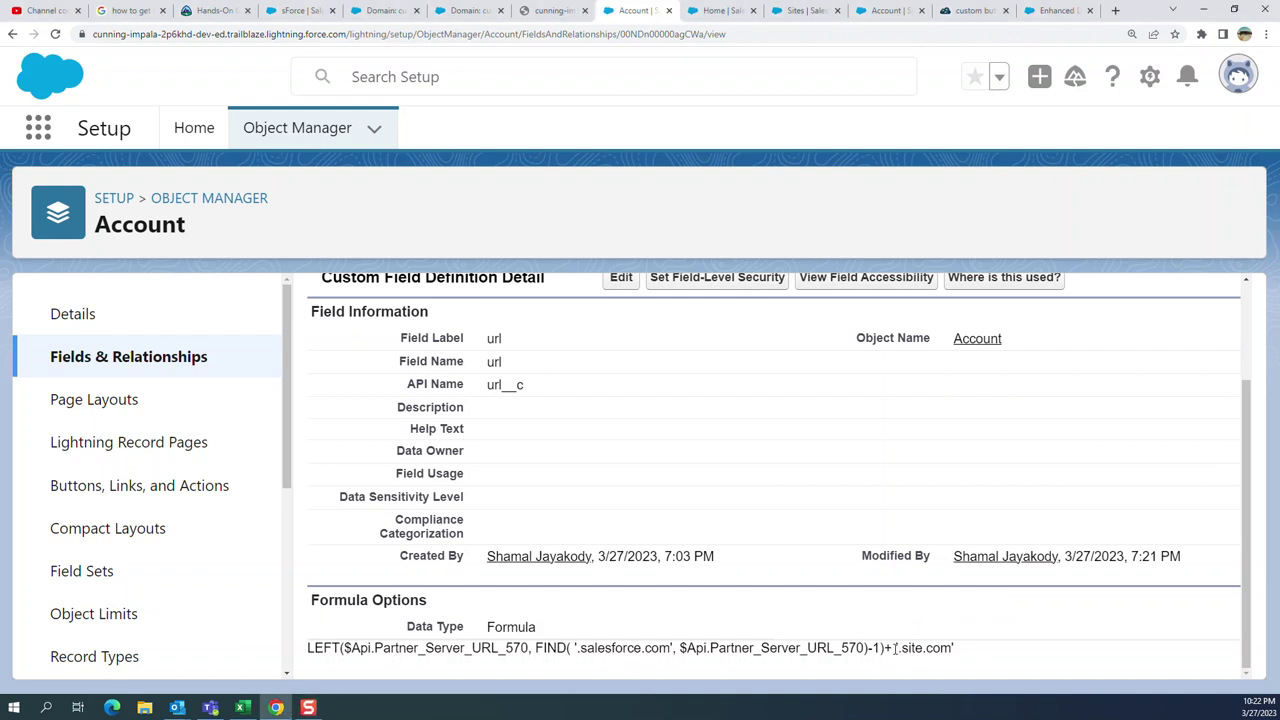
{"action": "left_click_drag", "start_coordinate": [896, 648], "coordinate": [956, 650]}
{"action": "left_click", "coordinate": [565, 647]}
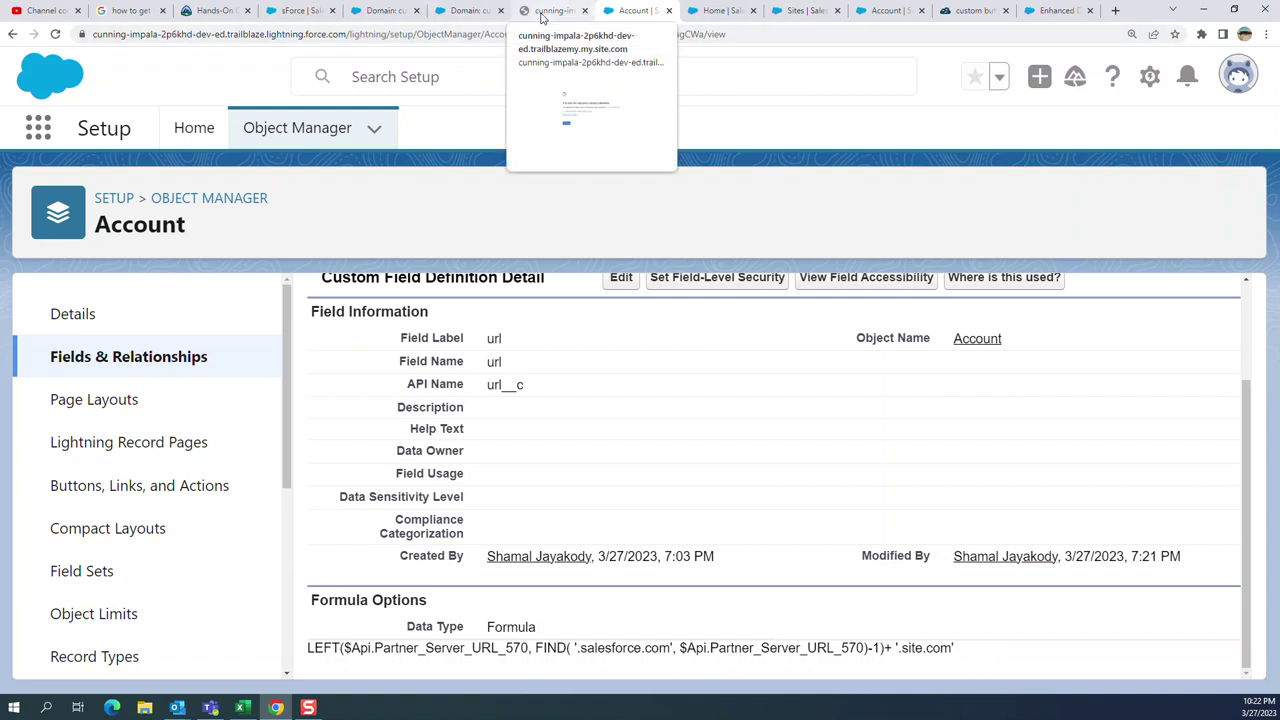
Step: Return to the sForce account record, reload it and compare the url and Base Url values in its details
{"action": "left_click", "coordinate": [463, 12]}
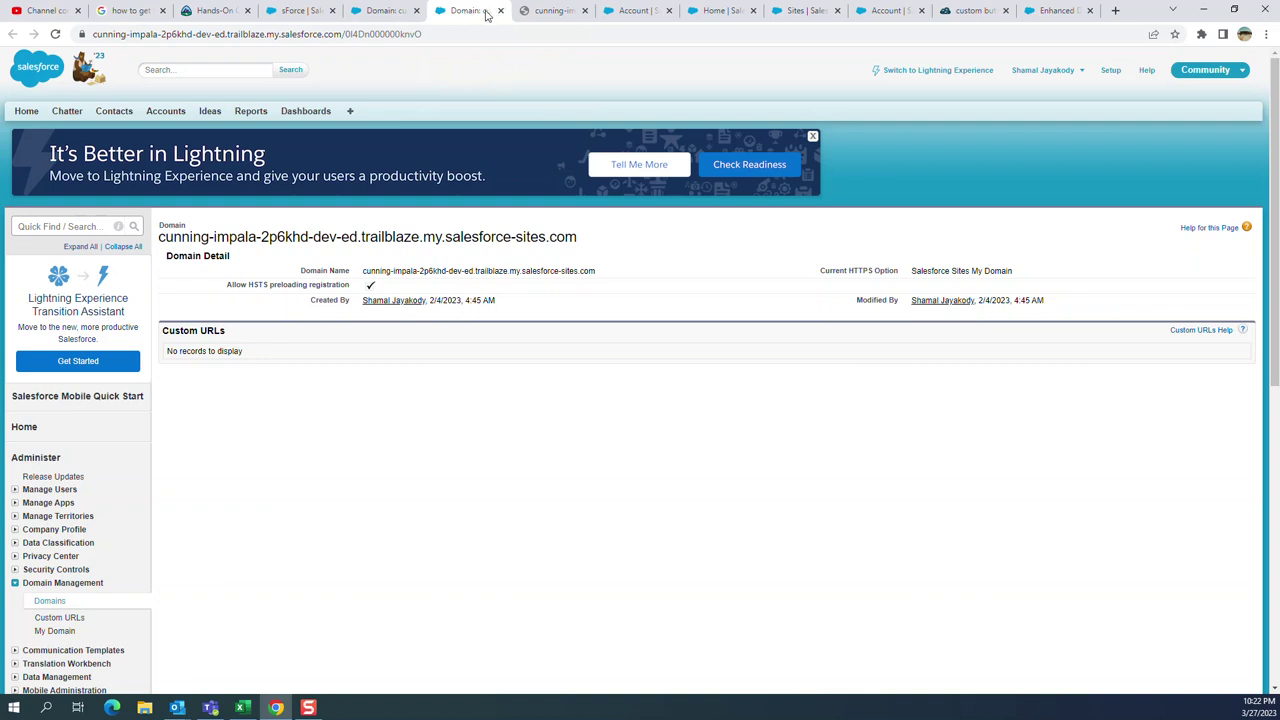
{"action": "left_click", "coordinate": [415, 12]}
{"action": "left_click", "coordinate": [285, 10]}
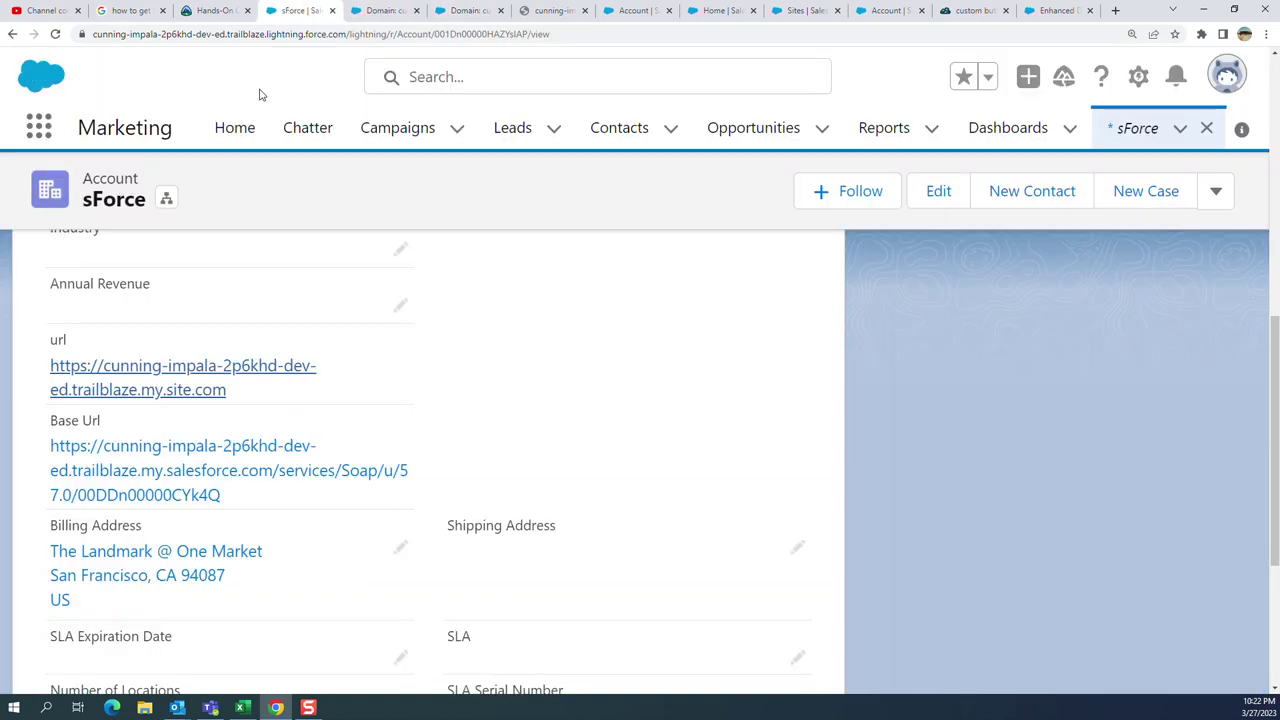
{"action": "left_click", "coordinate": [55, 34]}
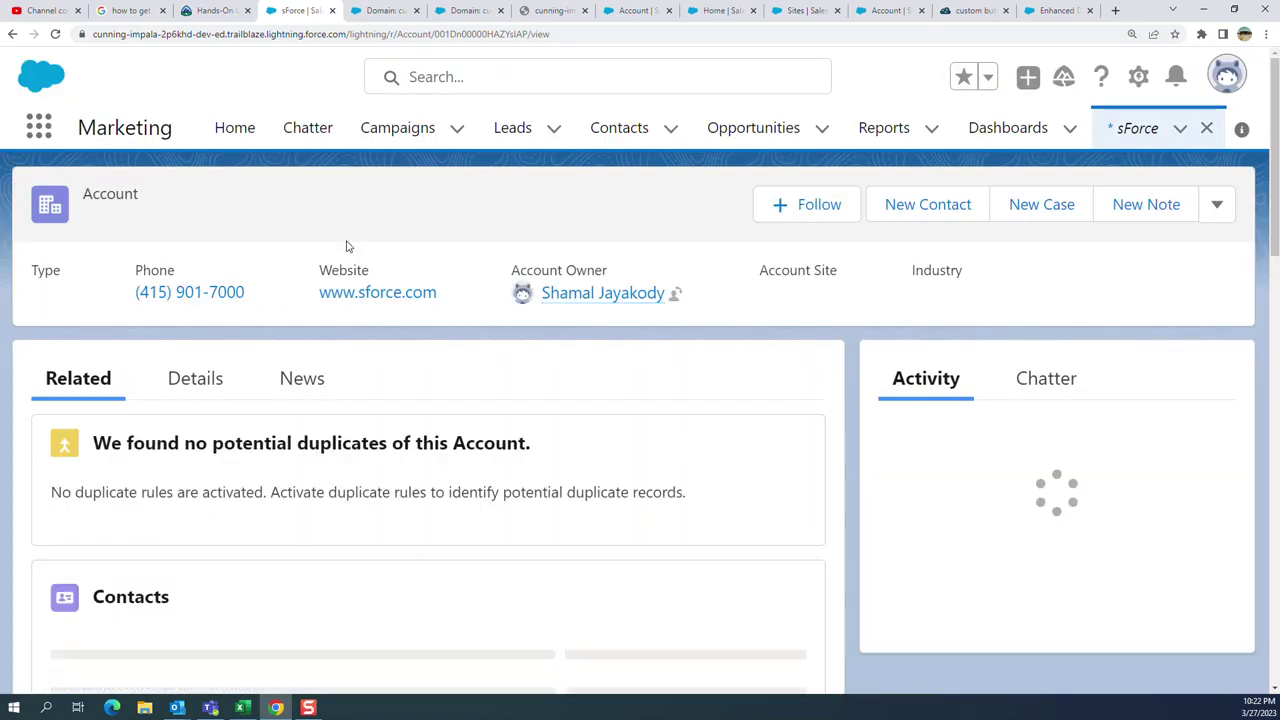
{"action": "left_click", "coordinate": [192, 382]}
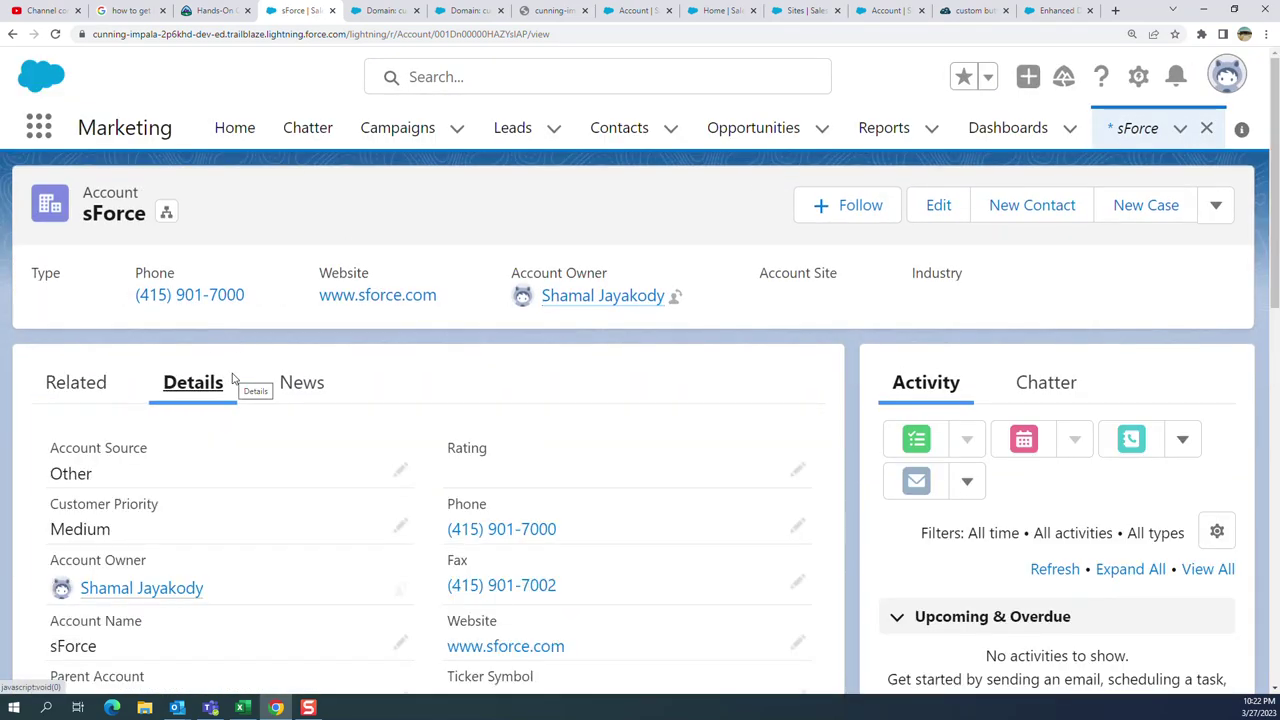
{"action": "scroll", "coordinate": [285, 414], "scroll_direction": "down", "scroll_amount": 5}
{"action": "scroll", "coordinate": [287, 414], "scroll_direction": "down", "scroll_amount": 3}
{"action": "scroll", "coordinate": [289, 416], "scroll_direction": "up", "scroll_amount": 2}
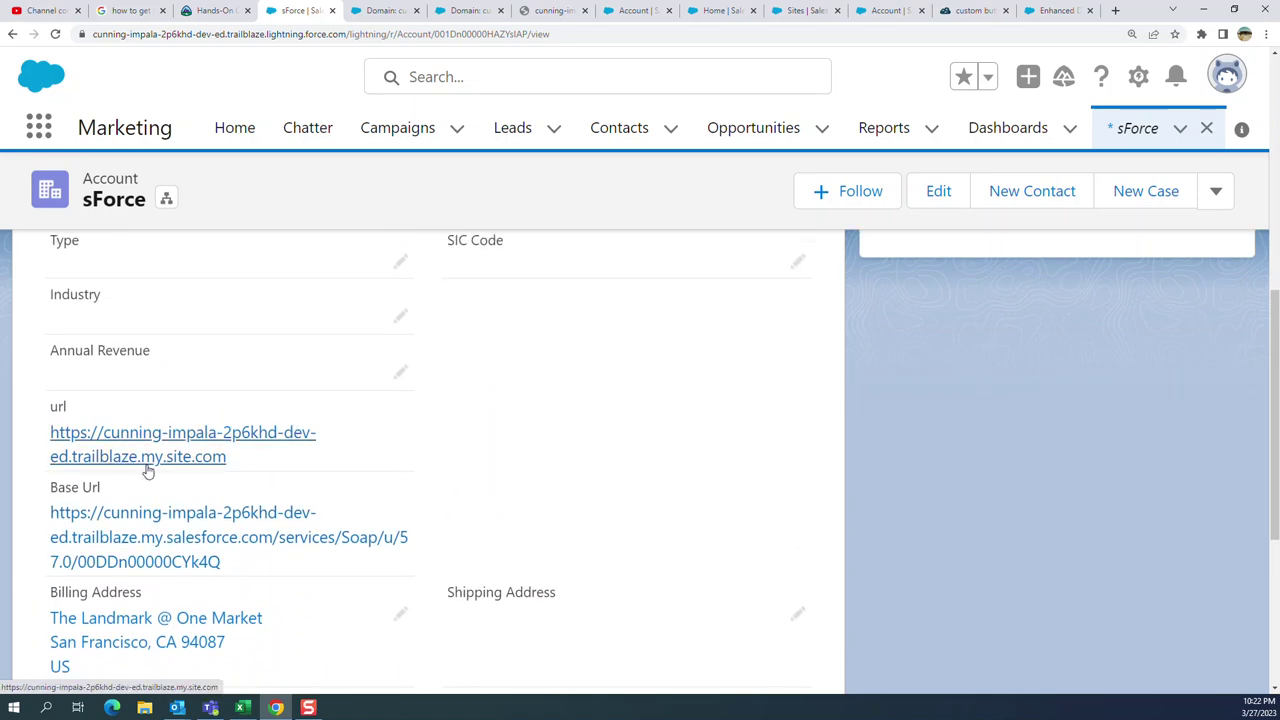
Step: Open the Enhanced Domains help article and examine the domain formats for Experience Cloud sites, content files and sandbox login
{"action": "left_click", "coordinate": [1060, 11]}
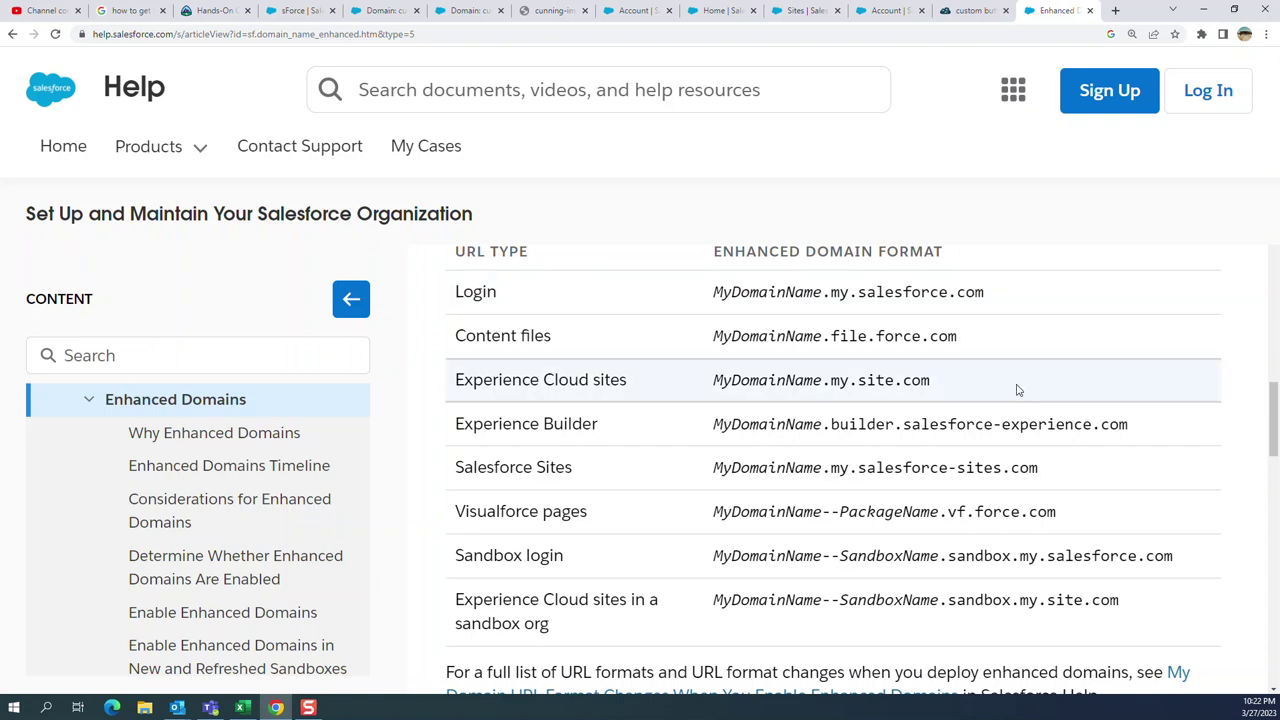
{"action": "left_click_drag", "start_coordinate": [824, 380], "coordinate": [681, 384]}
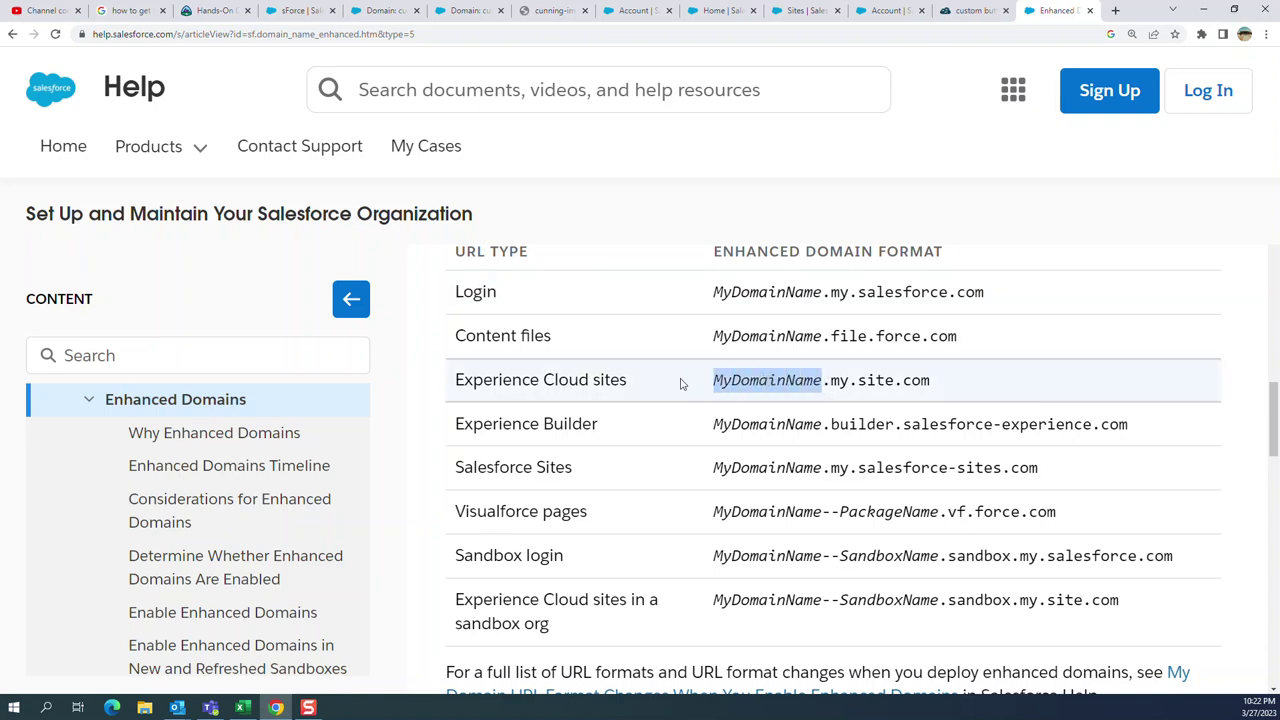
{"action": "left_click", "coordinate": [942, 556]}
{"action": "left_click_drag", "start_coordinate": [942, 556], "coordinate": [702, 540]}
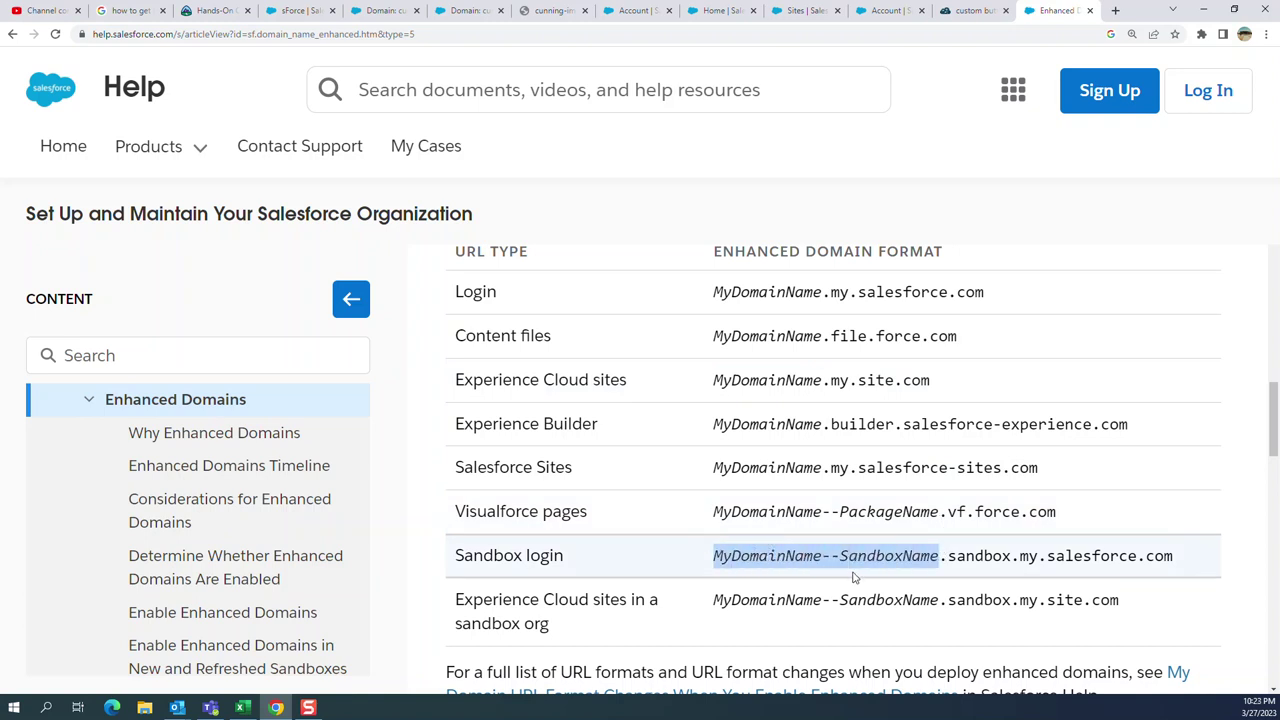
{"action": "left_click", "coordinate": [942, 560]}
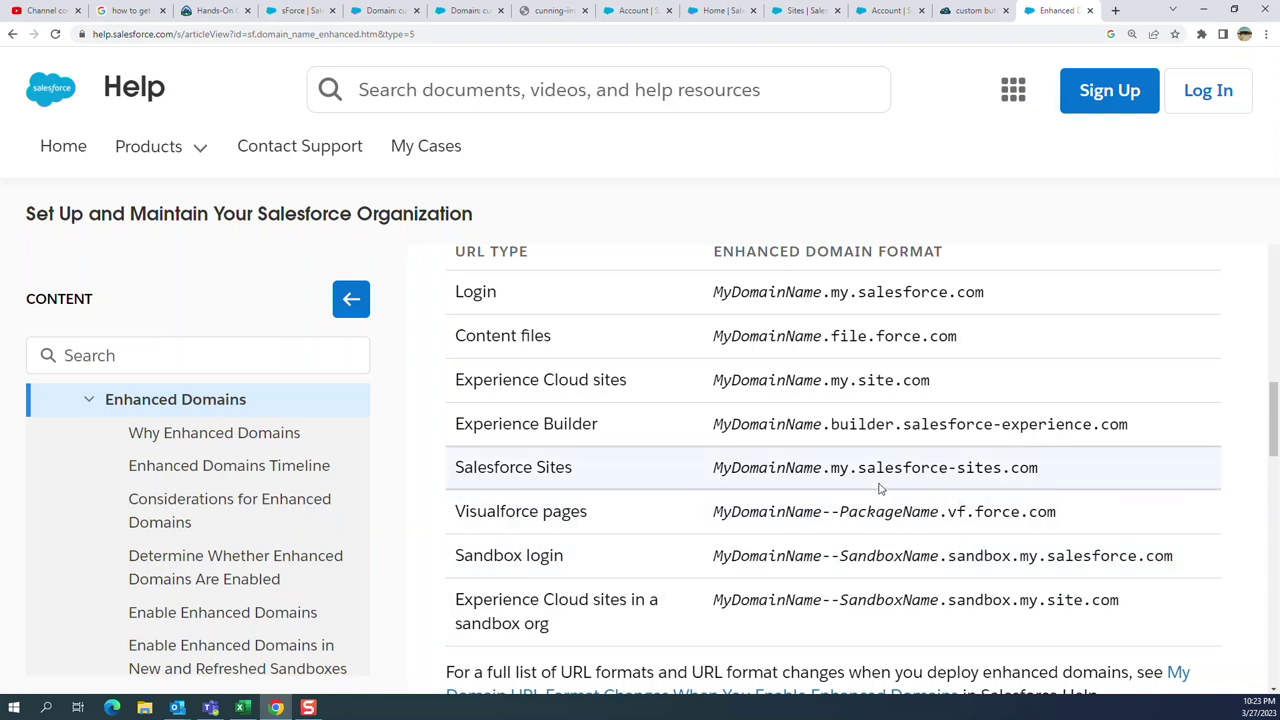
{"action": "left_click_drag", "start_coordinate": [833, 341], "coordinate": [1034, 343]}
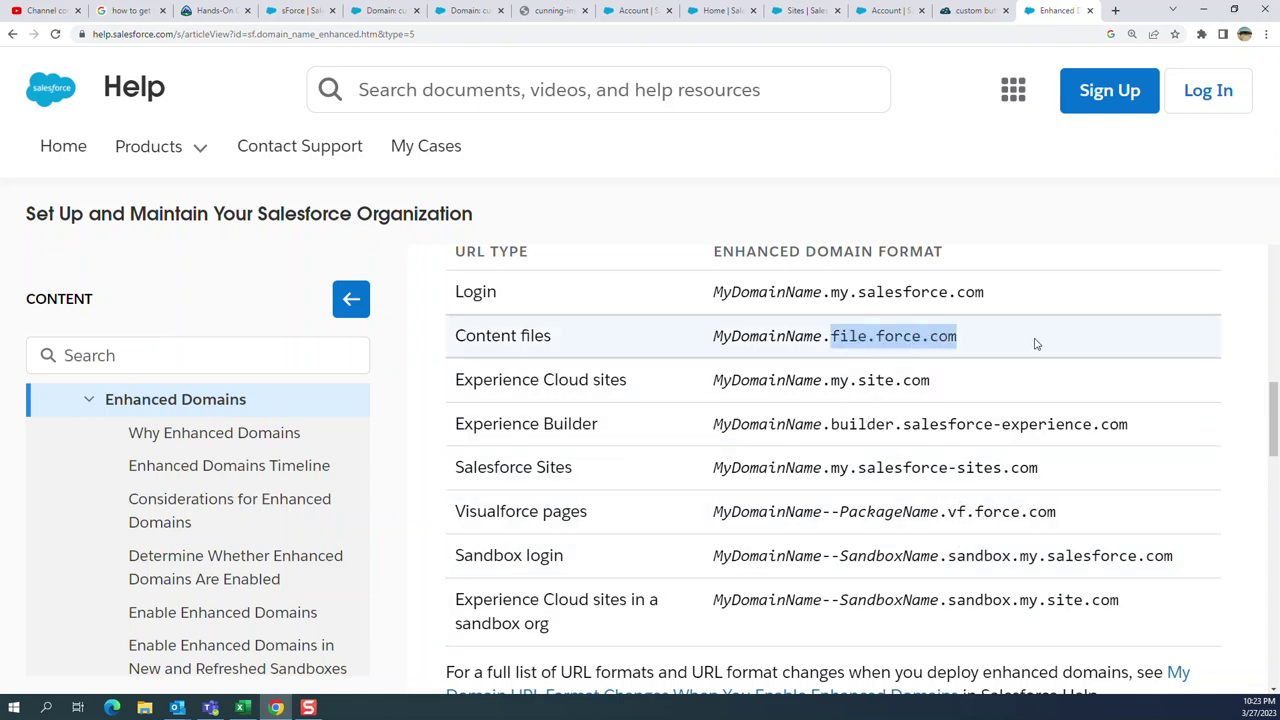
{"action": "left_click", "coordinate": [833, 381]}
{"action": "left_click_drag", "start_coordinate": [833, 381], "coordinate": [966, 383]}
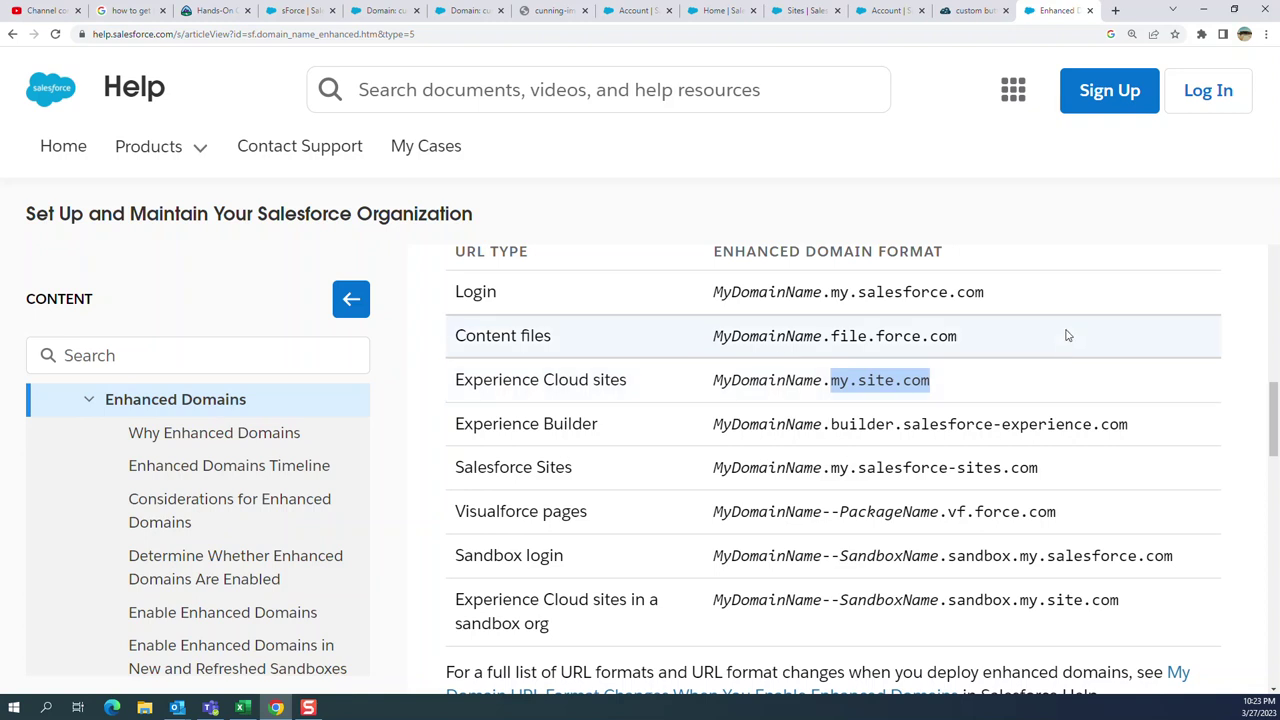
{"action": "scroll", "coordinate": [1067, 335], "scroll_direction": "down", "scroll_amount": 3}
{"action": "scroll", "coordinate": [1067, 335], "scroll_direction": "up", "scroll_amount": 4}
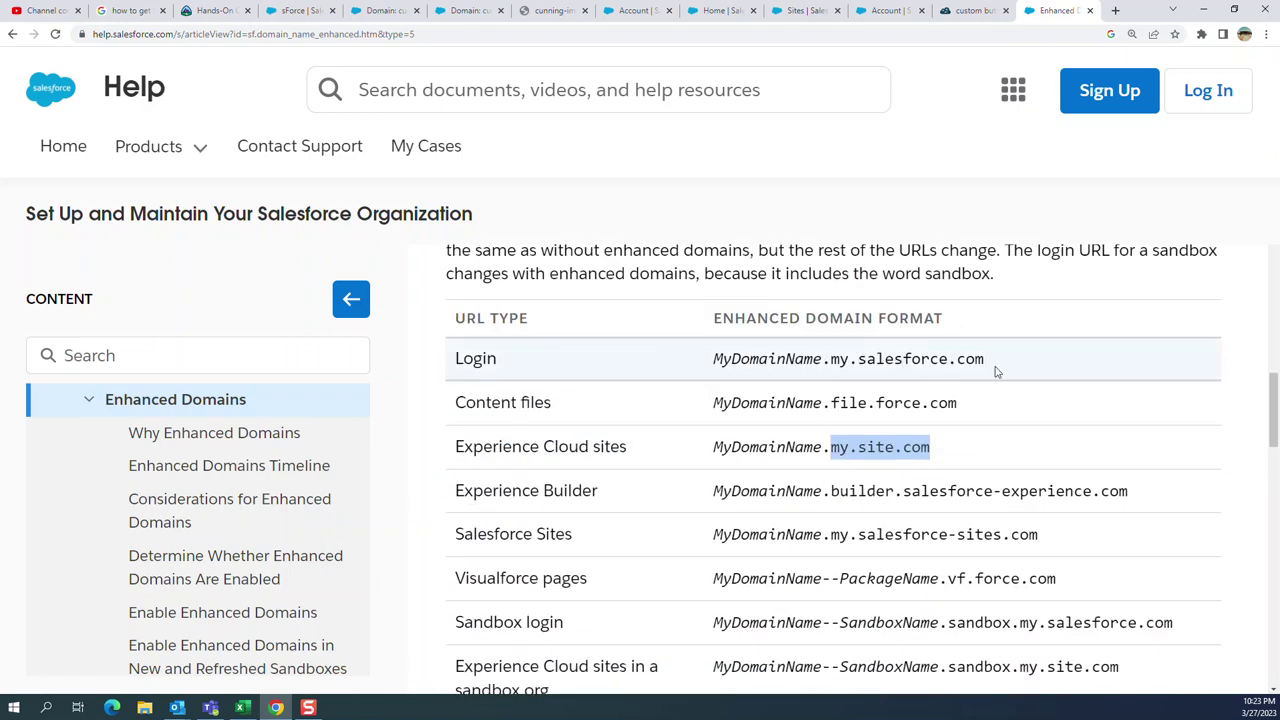
Step: Examine the salesforce.com part of the Login domain format and compare it with the url and Base Url values on the sForce account
{"action": "left_click_drag", "start_coordinate": [975, 360], "coordinate": [857, 360]}
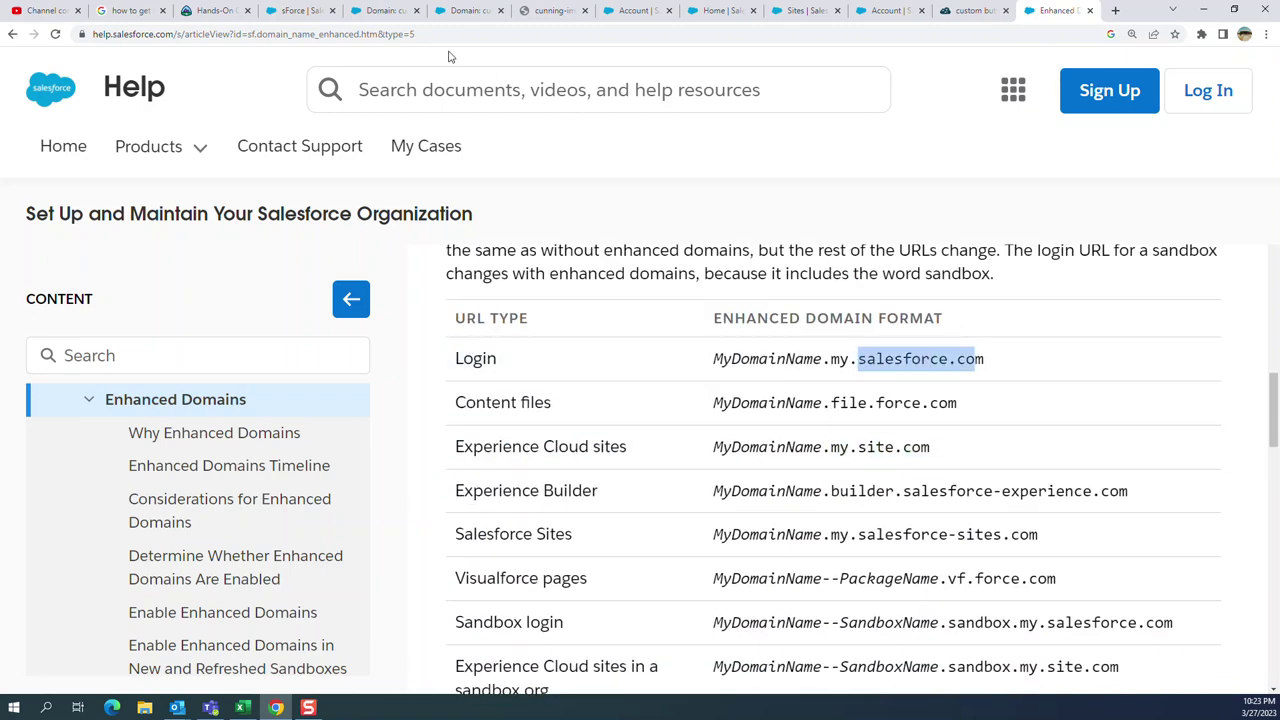
{"action": "left_click", "coordinate": [300, 10]}
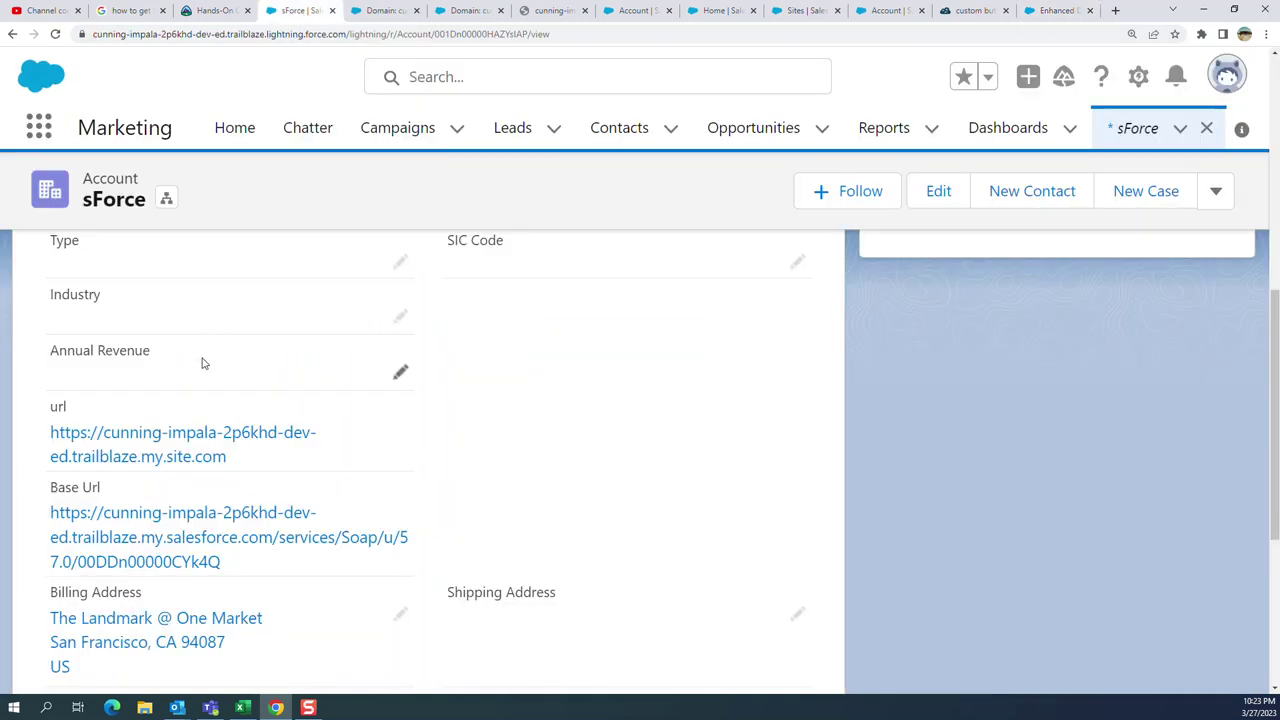
Step: Review the org's Custom URLs and Domains lists in Domain Management, and open the details of the my.site.com domain
{"action": "left_click", "coordinate": [355, 11]}
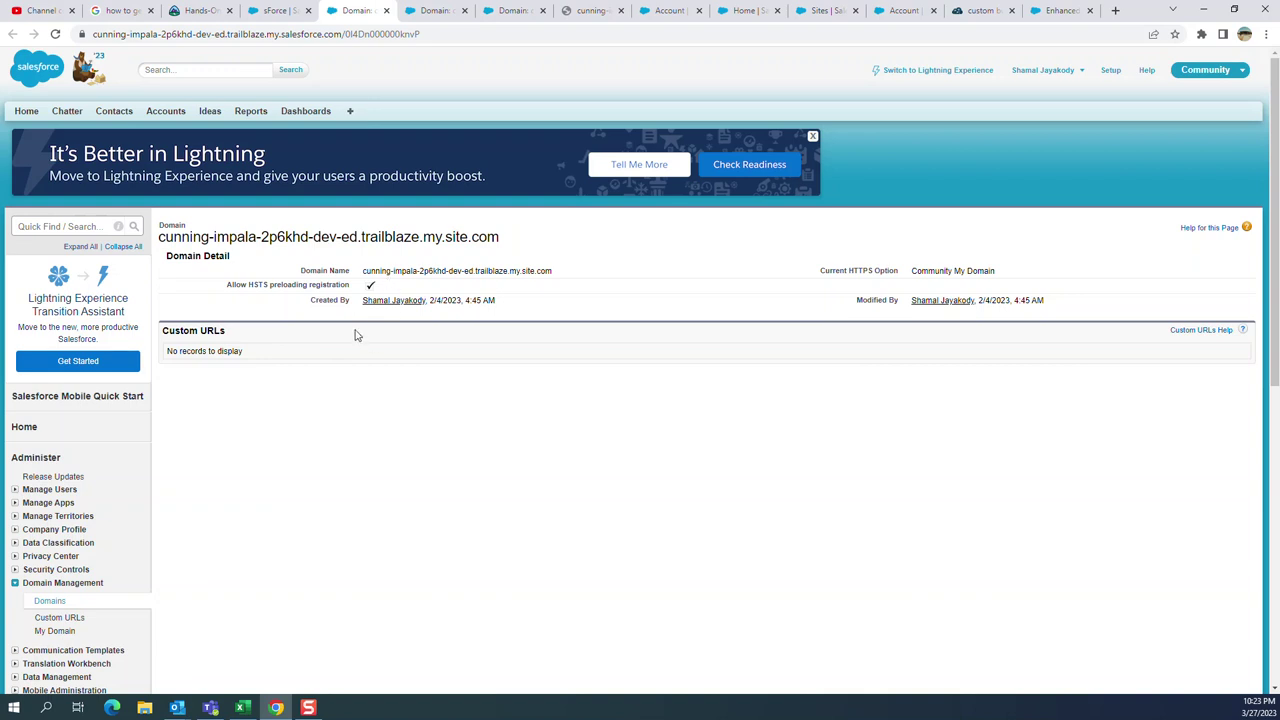
{"action": "left_click", "coordinate": [71, 617]}
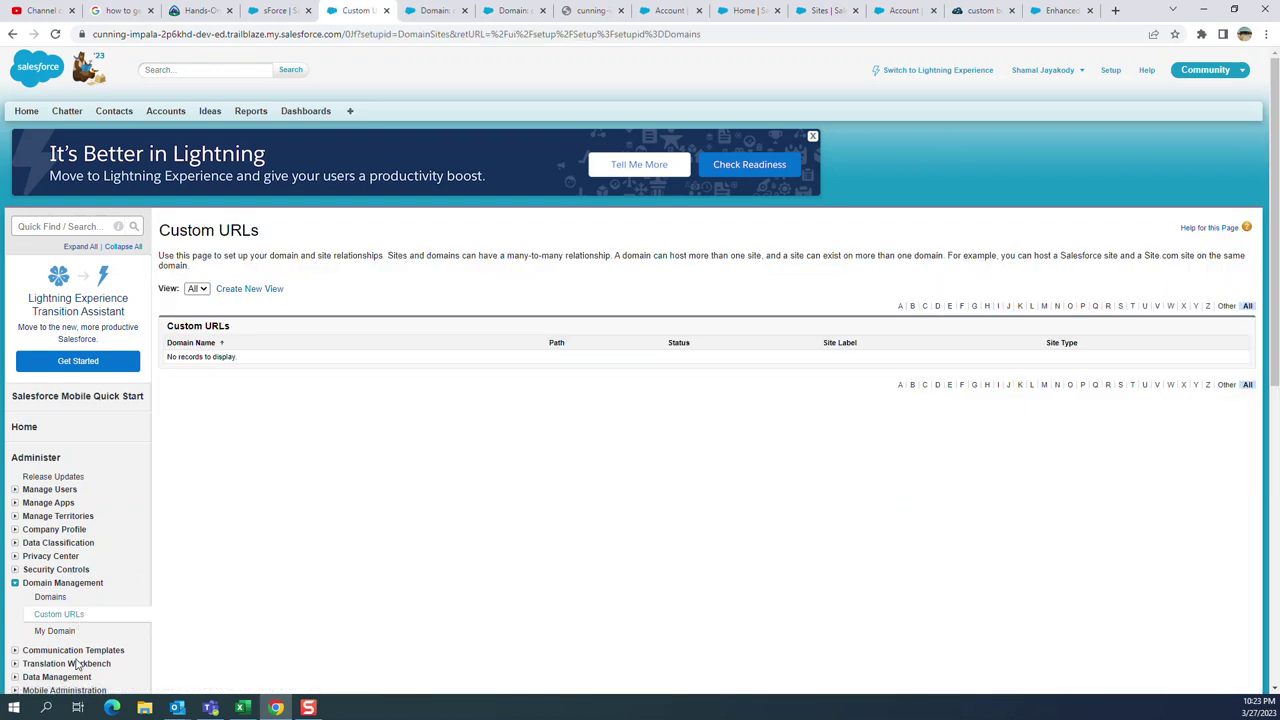
{"action": "left_click", "coordinate": [53, 601]}
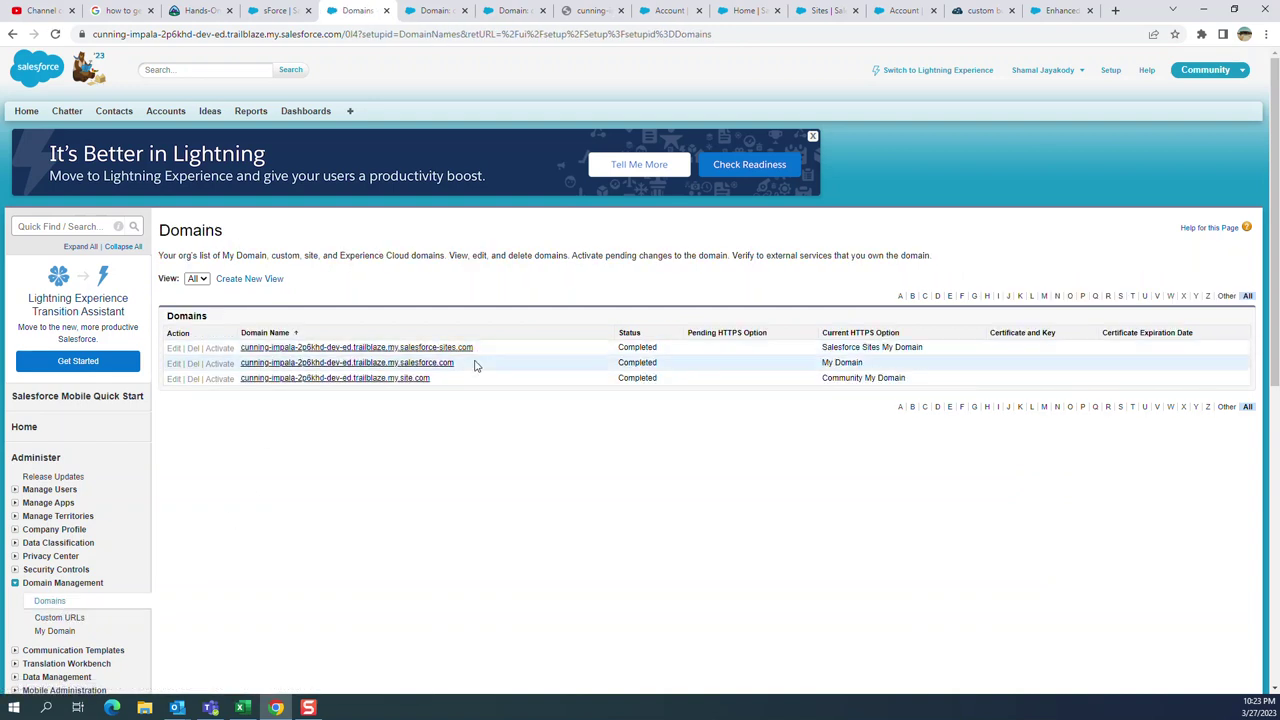
{"action": "left_click", "coordinate": [406, 381]}
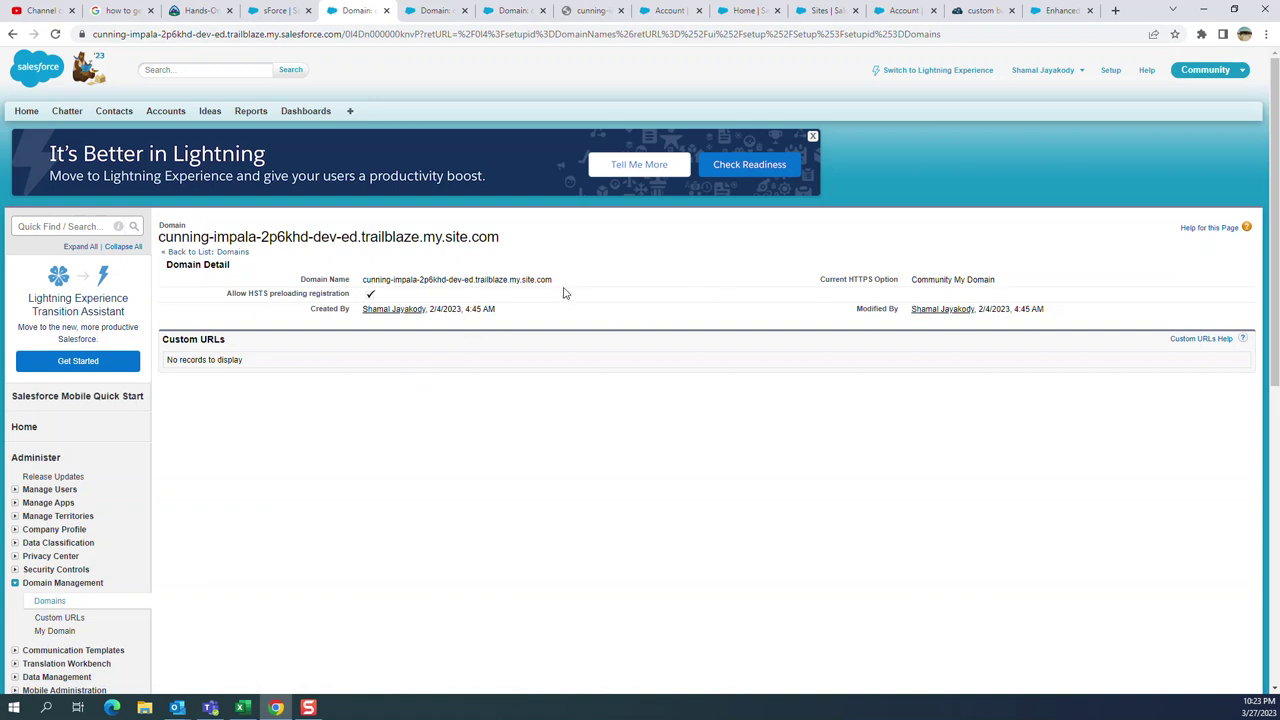
Step: Copy the domain name cunning-impala-2p6khd-dev-ed.trailblaze.my.site.com from its details and open that address in a new browser tab
{"action": "left_click_drag", "start_coordinate": [557, 283], "coordinate": [370, 284]}
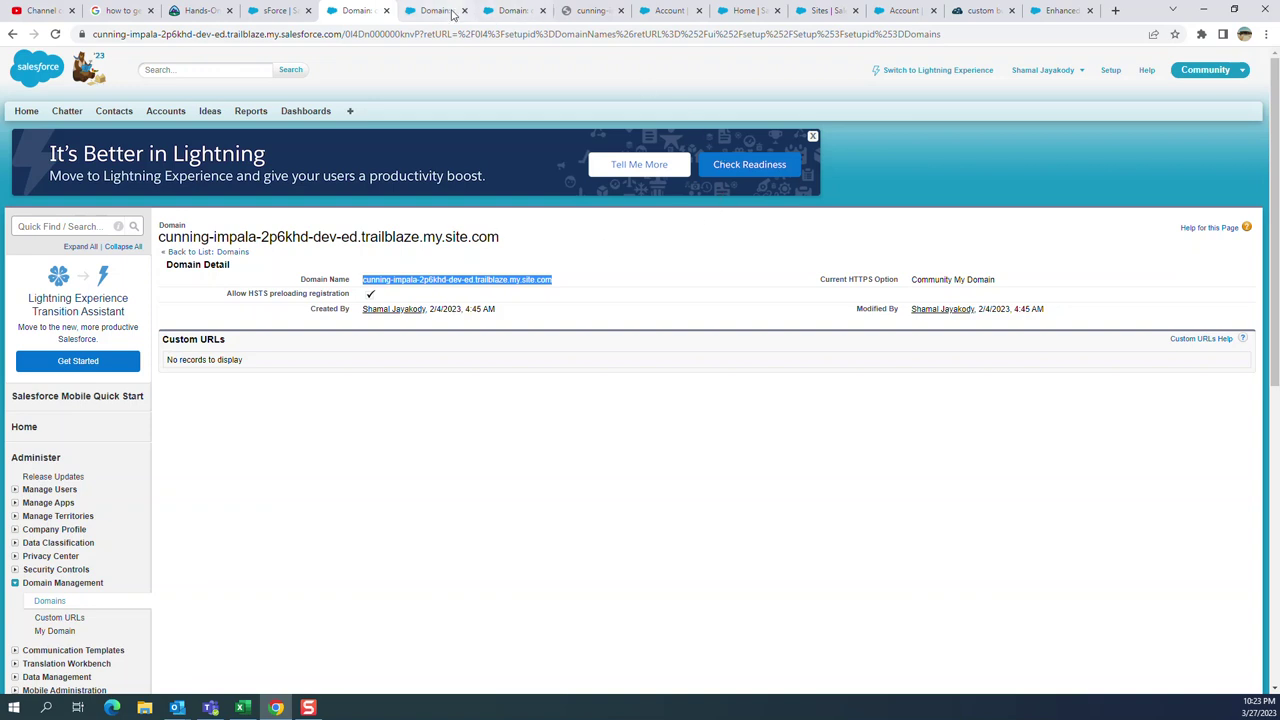
{"action": "left_click", "coordinate": [1118, 10]}
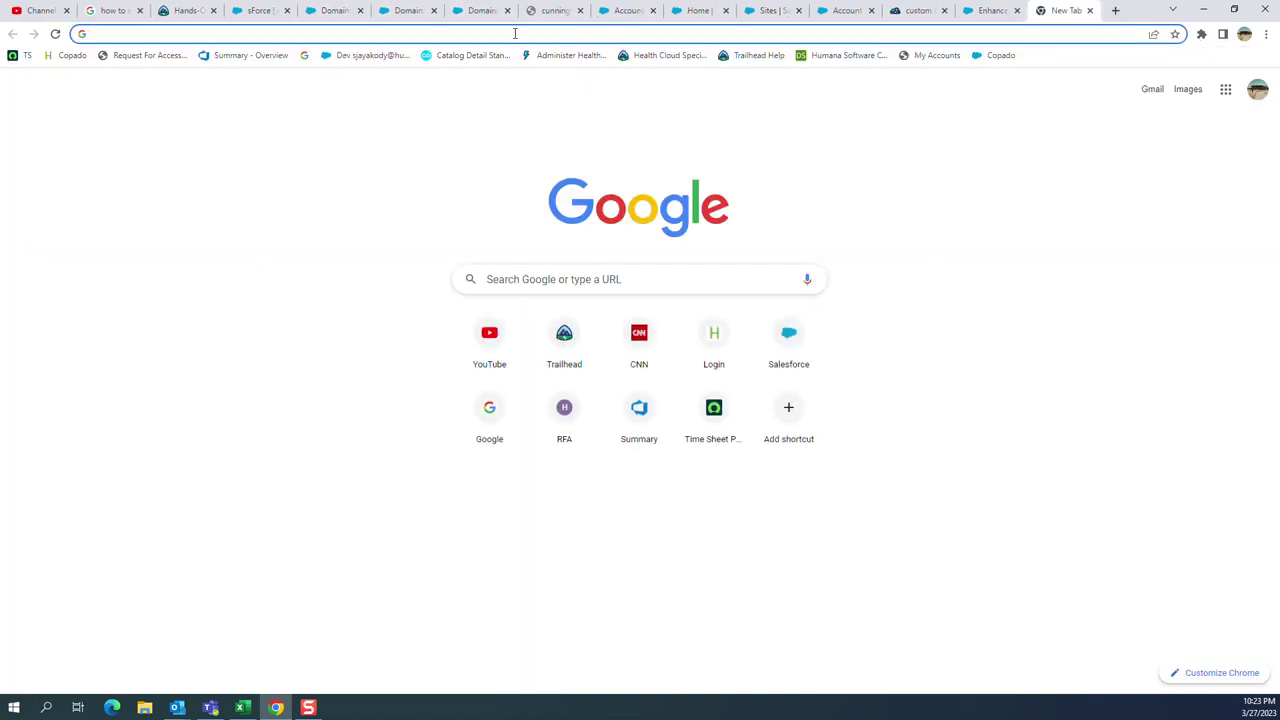
{"action": "type", "text": "cunning-impala-2p6khd-dev-ed.trailblaze.my.salesforce.com/0I4Dn000000knvP"}
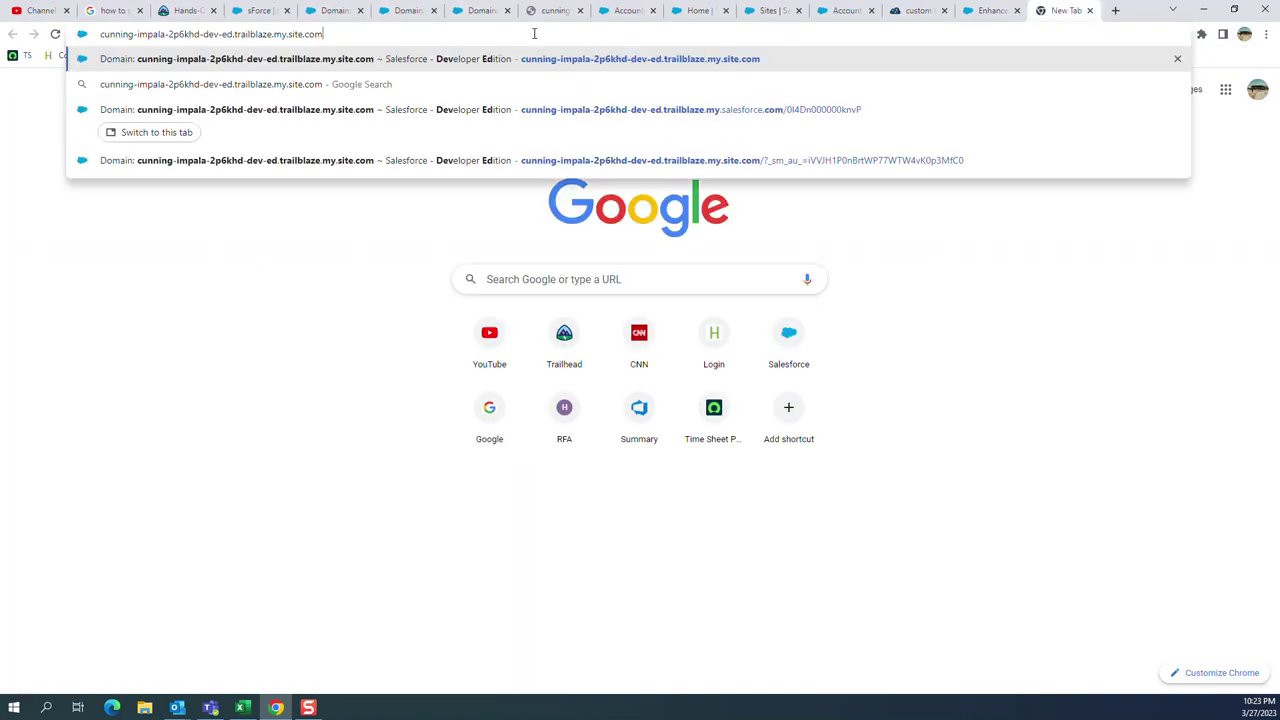
{"action": "key", "text": "Return"}
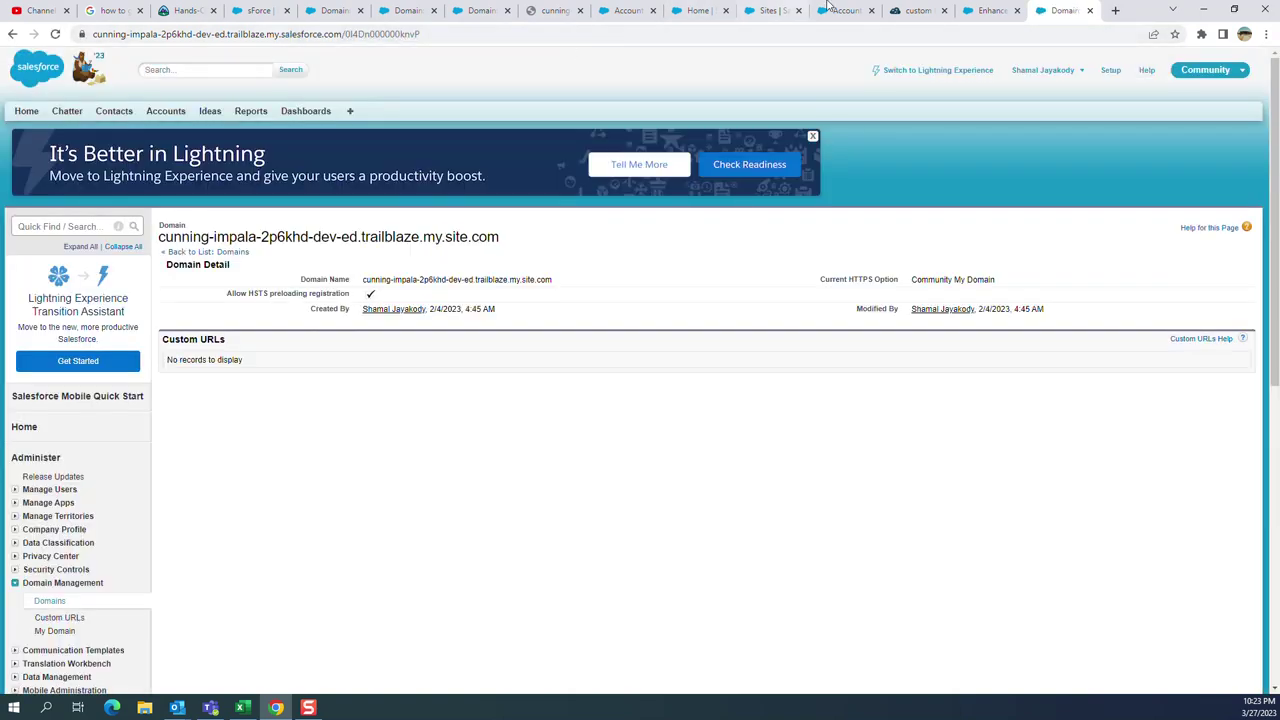